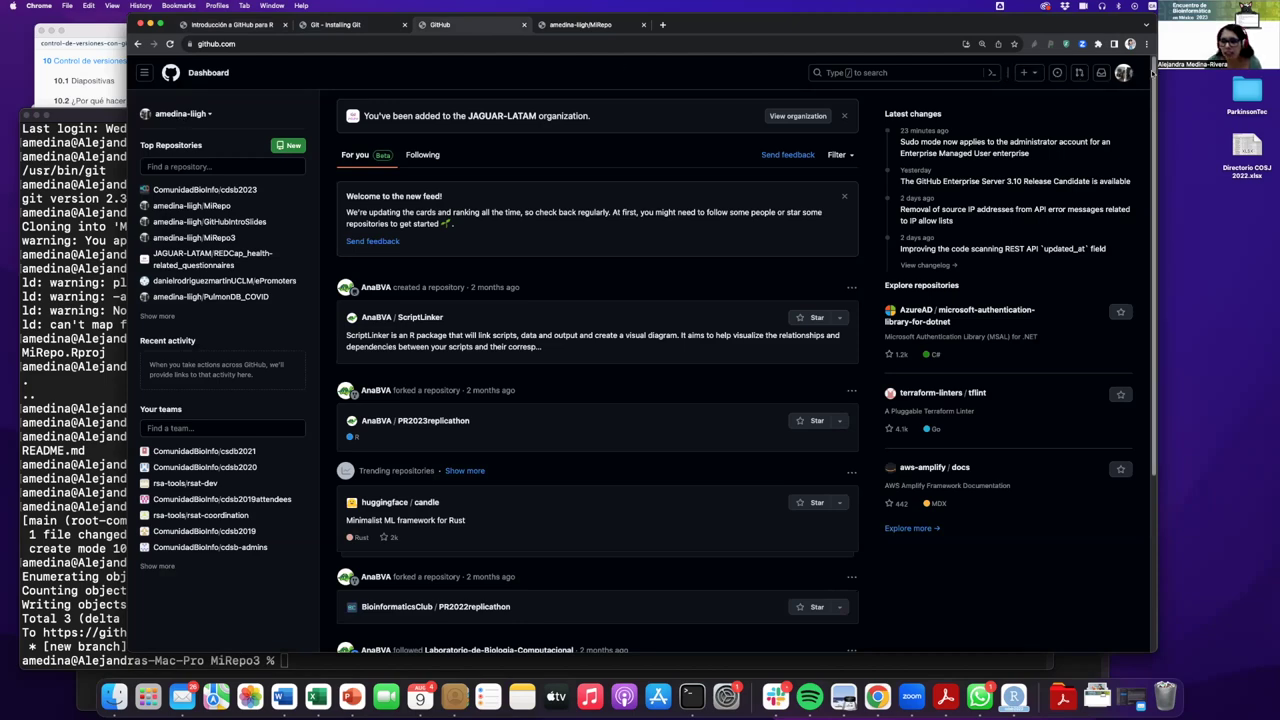
Go to the account's developer settings and show the classic personal access tokens, checking the expiry of MireporPrueba.
{"action": "left_click", "coordinate": [1123, 73]}
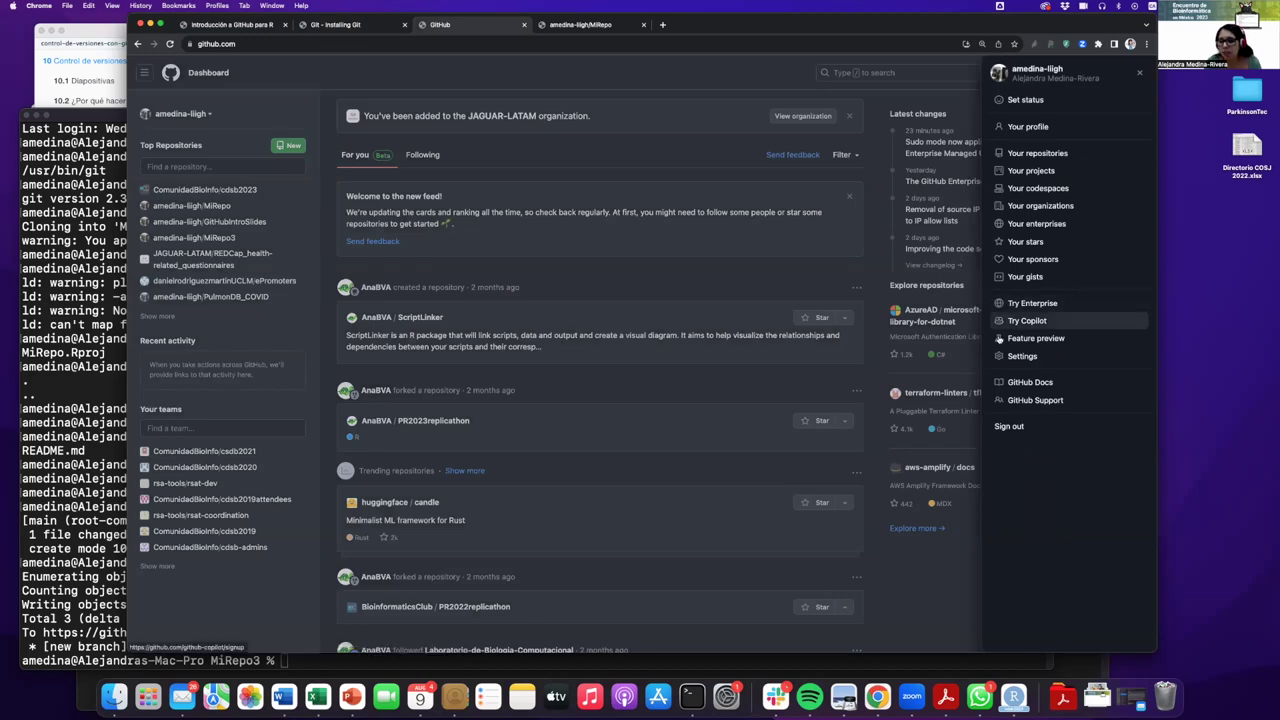
{"action": "left_click", "coordinate": [912, 98]}
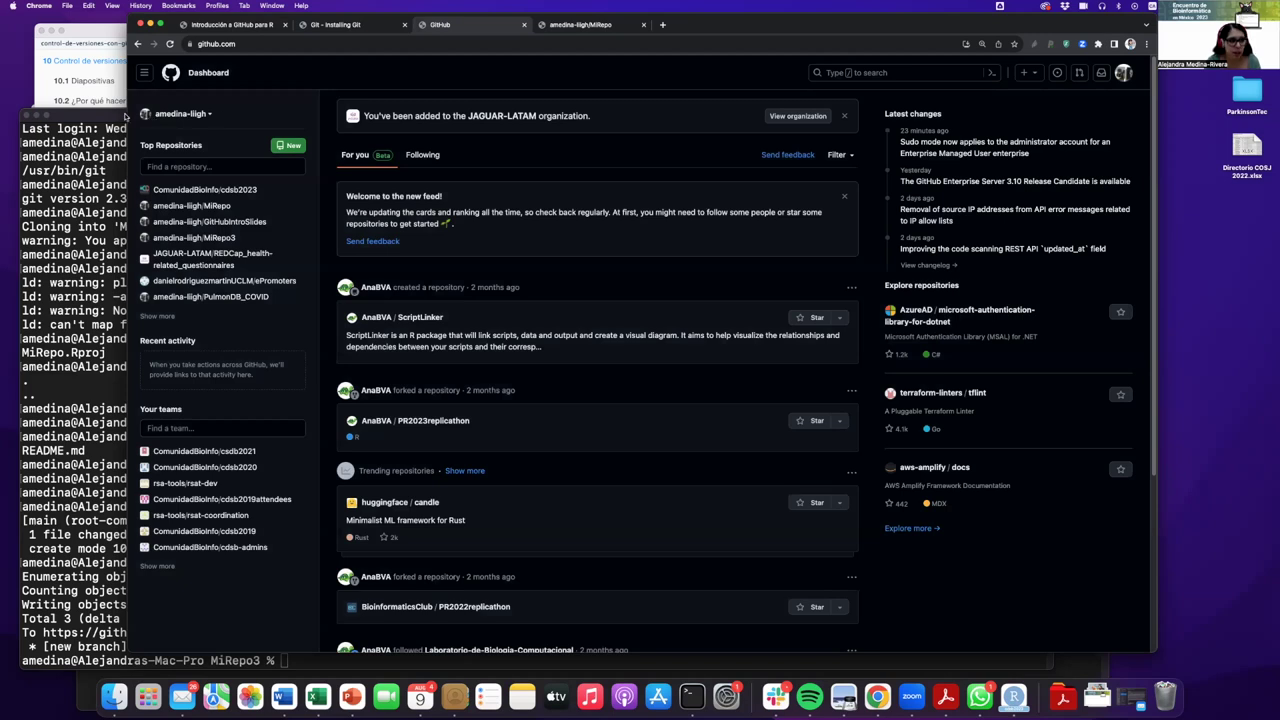
{"action": "left_click", "coordinate": [1124, 75]}
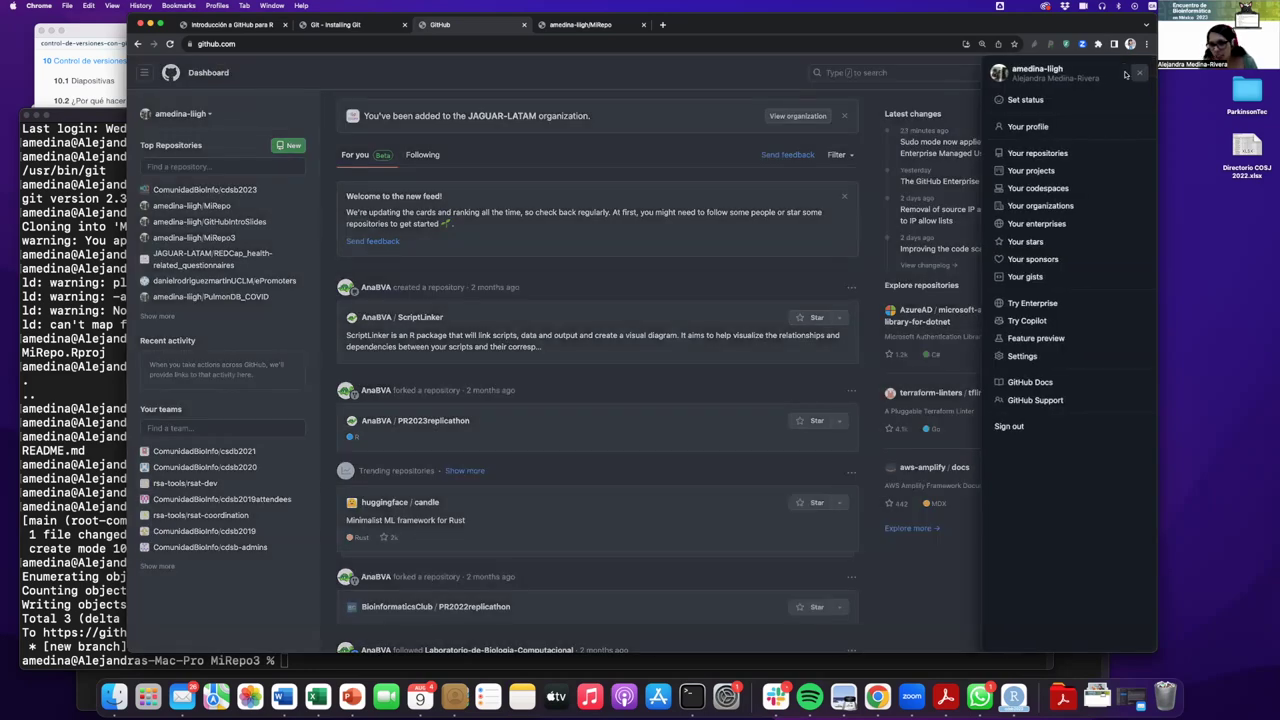
{"action": "left_click", "coordinate": [1020, 357]}
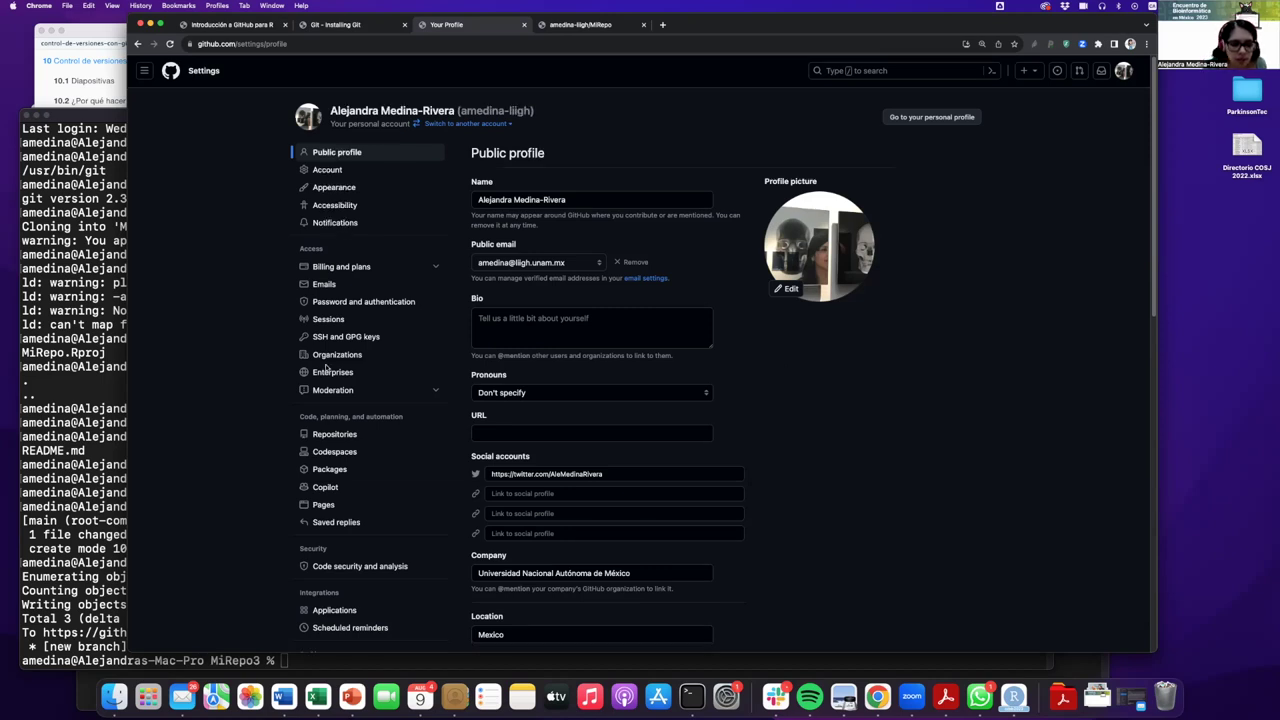
{"action": "scroll", "coordinate": [290, 370], "scroll_direction": "down", "scroll_amount": 2}
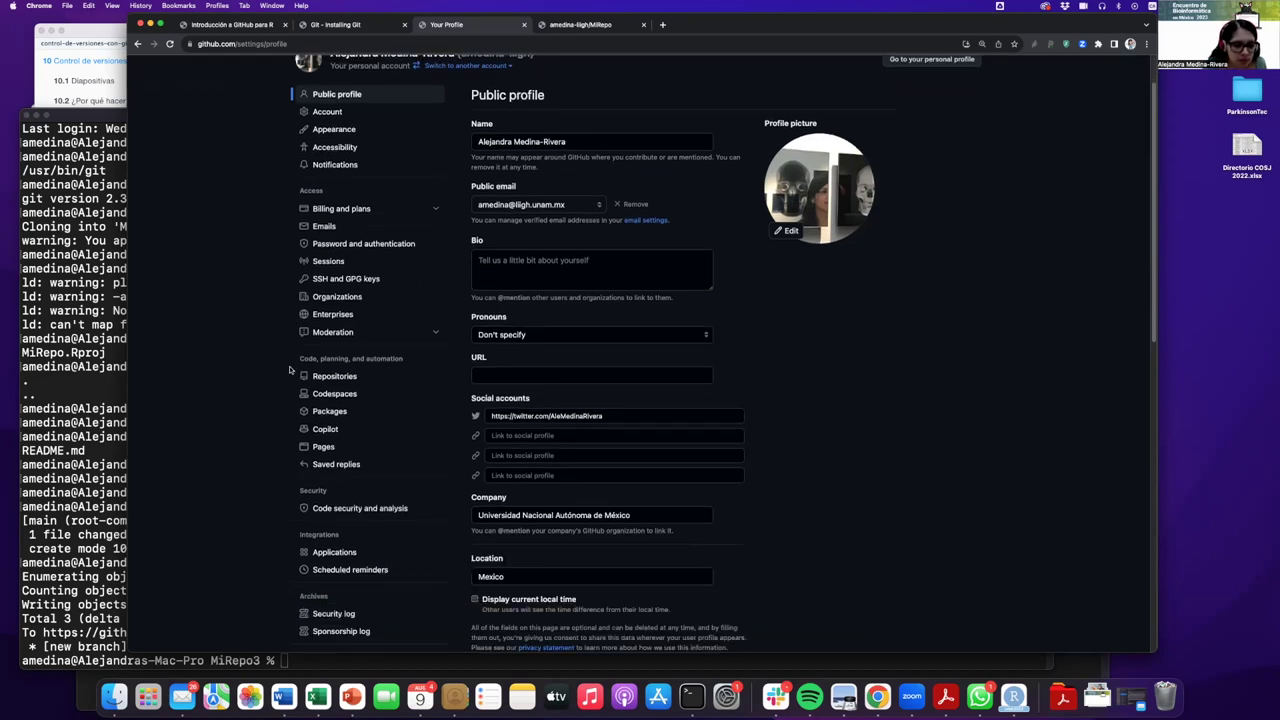
{"action": "scroll", "coordinate": [290, 370], "scroll_direction": "down", "scroll_amount": 3}
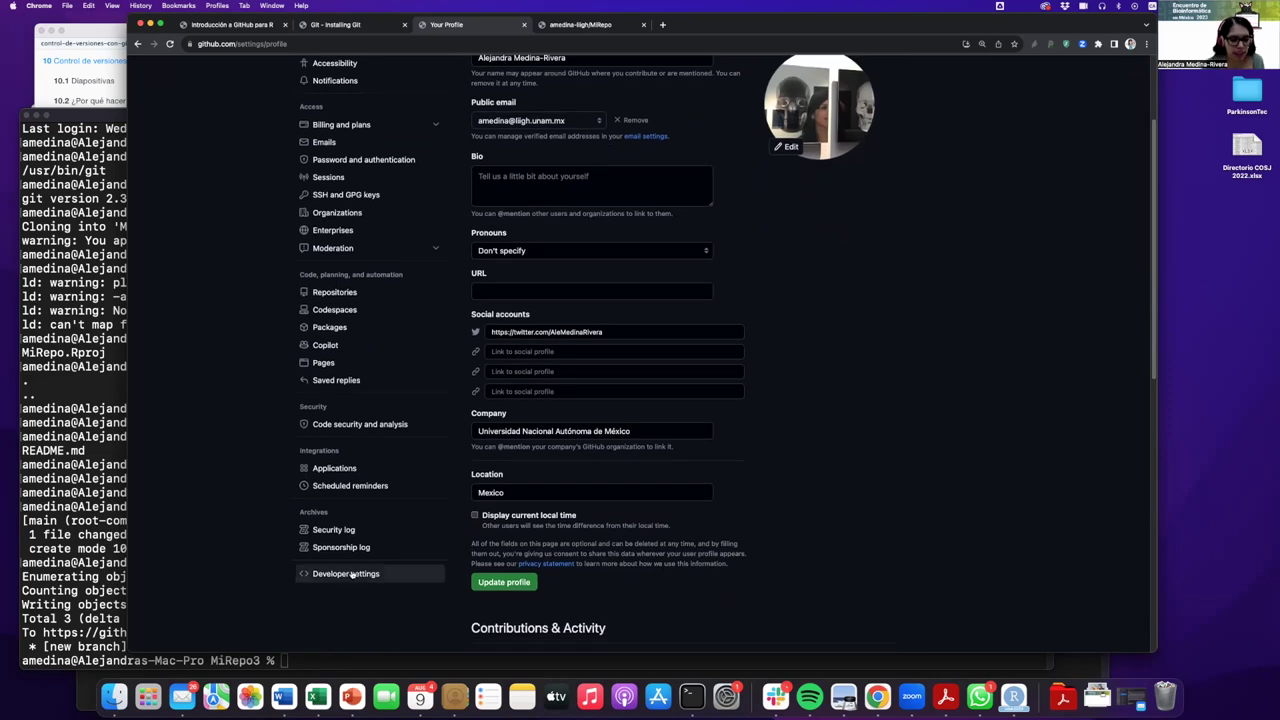
{"action": "left_click", "coordinate": [346, 574]}
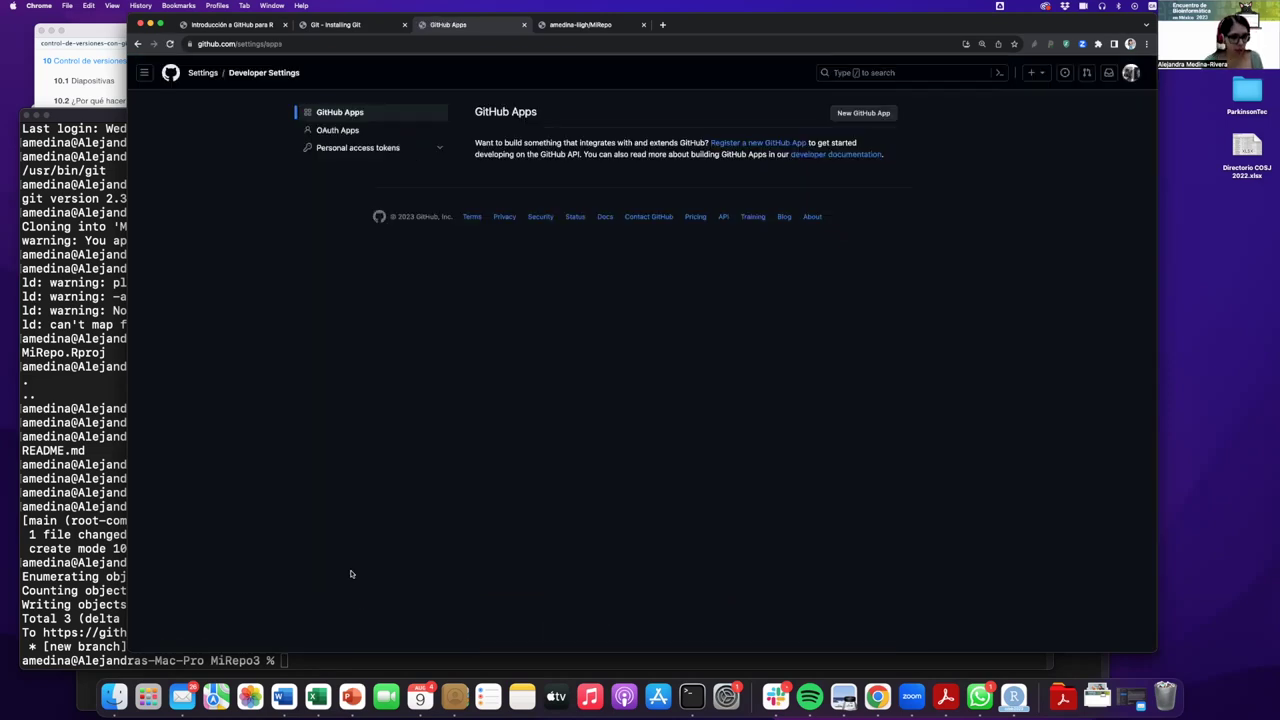
{"action": "left_click", "coordinate": [336, 149]}
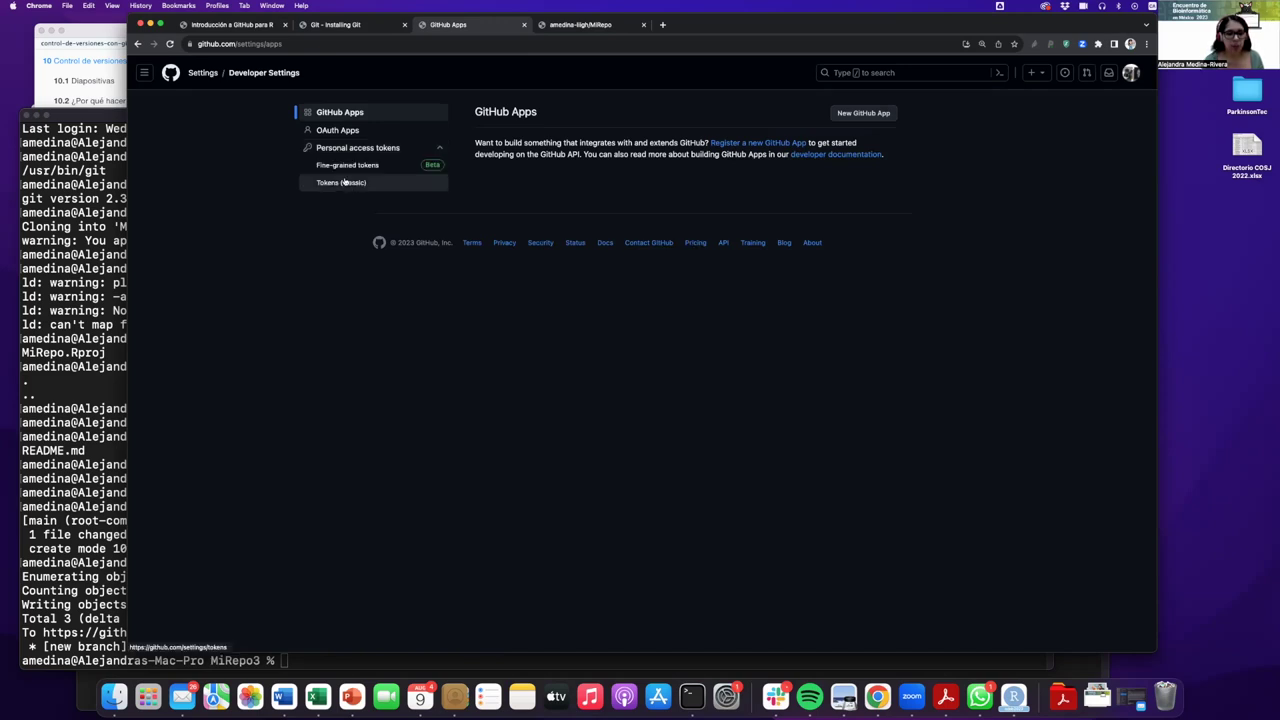
{"action": "left_click", "coordinate": [342, 183]}
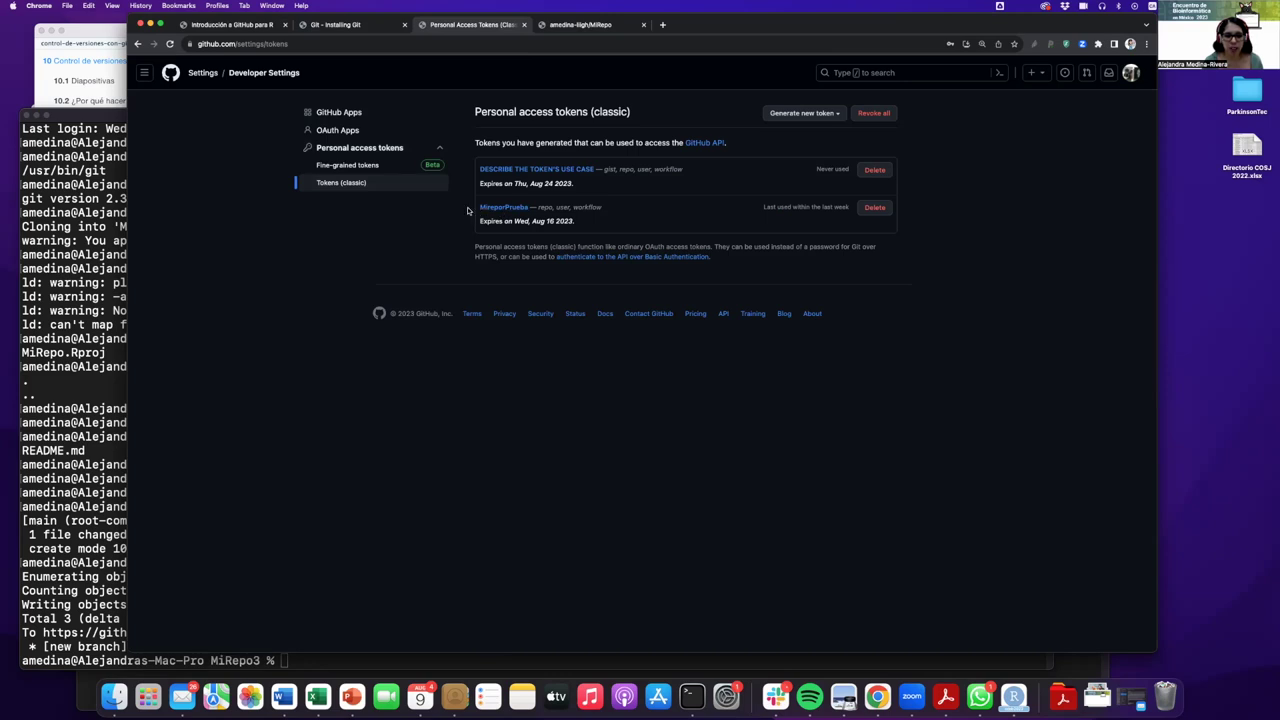
{"action": "triple_click", "coordinate": [539, 220]}
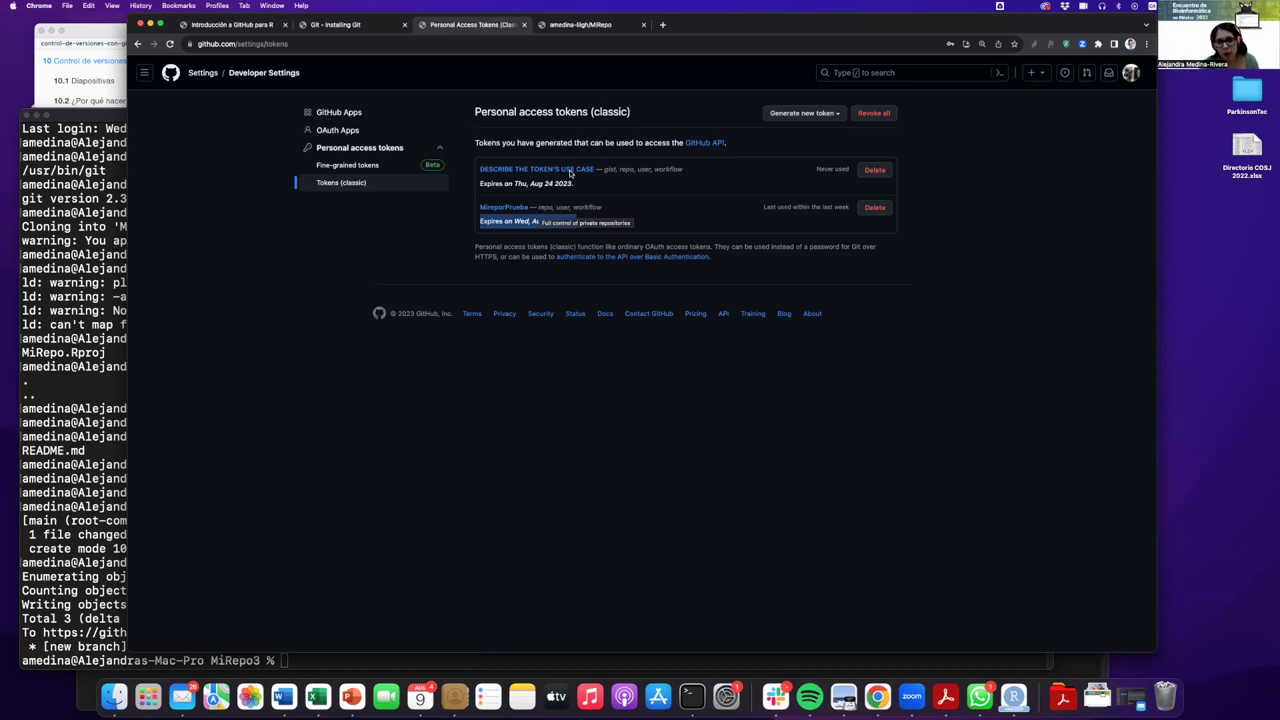
Start generating a new classic personal access token for general use and confirm access with the saved account password.
{"action": "left_click", "coordinate": [780, 114]}
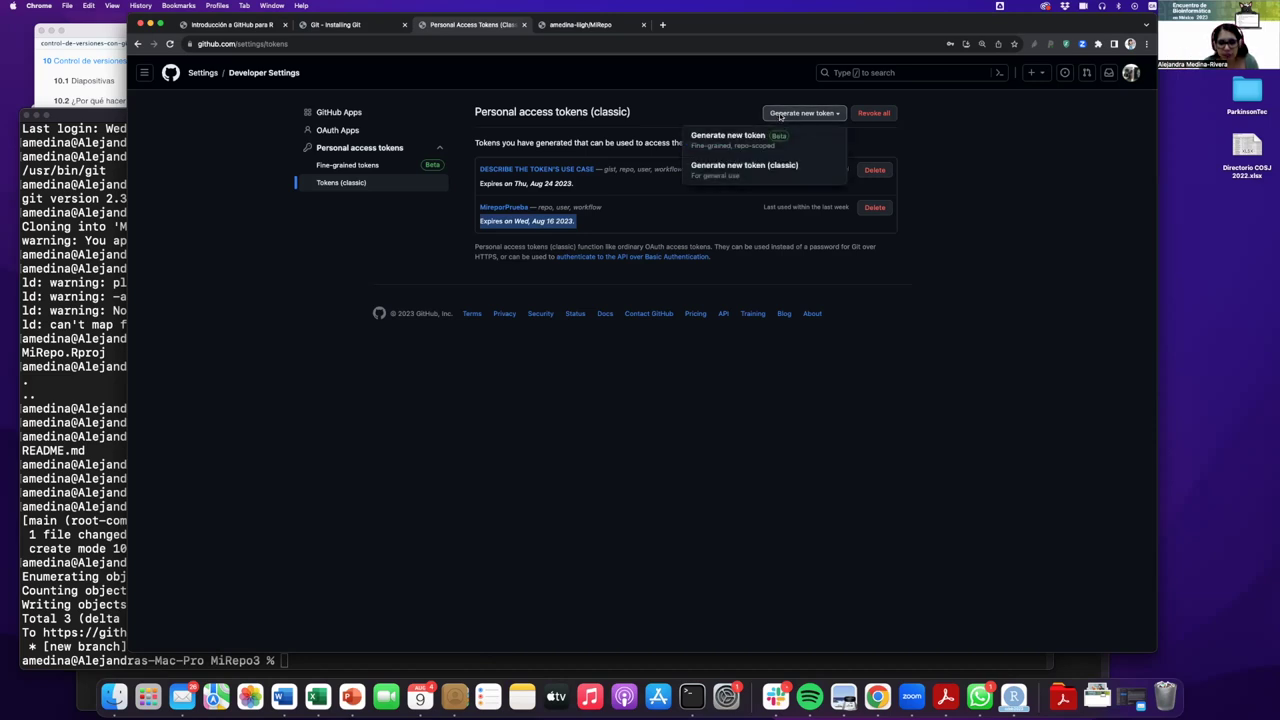
{"action": "left_click", "coordinate": [742, 176]}
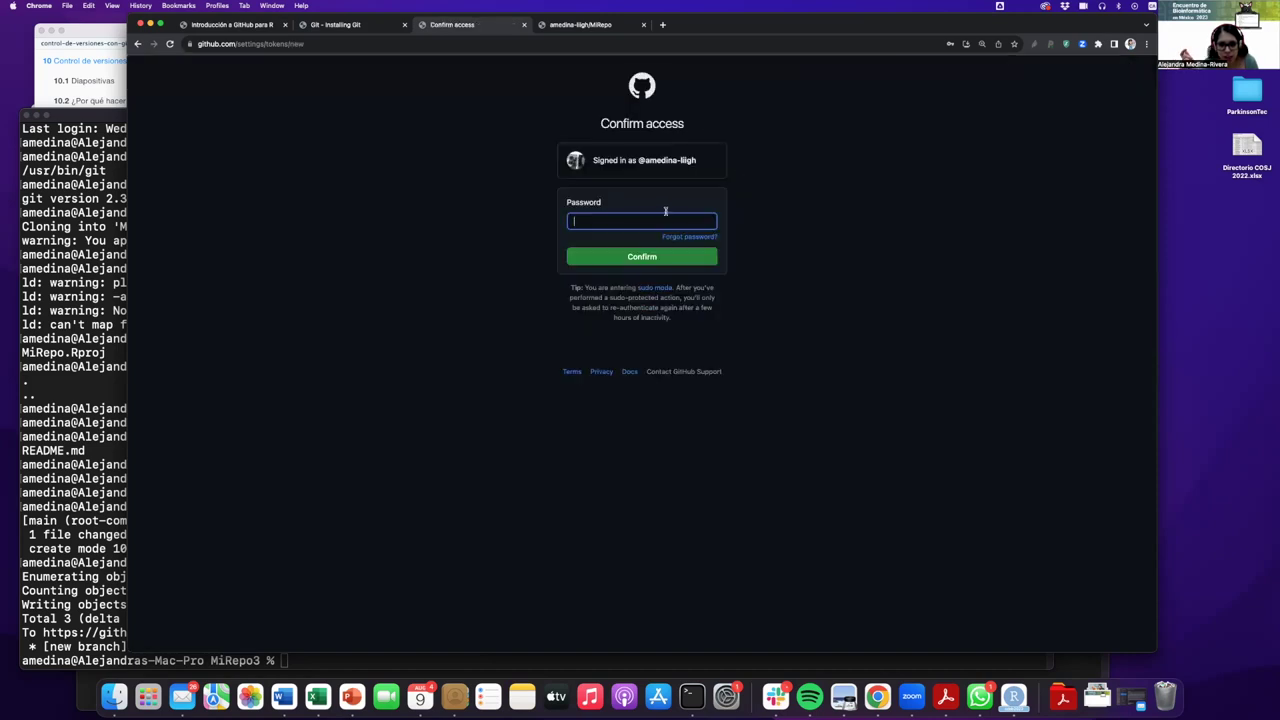
{"action": "left_click", "coordinate": [665, 220]}
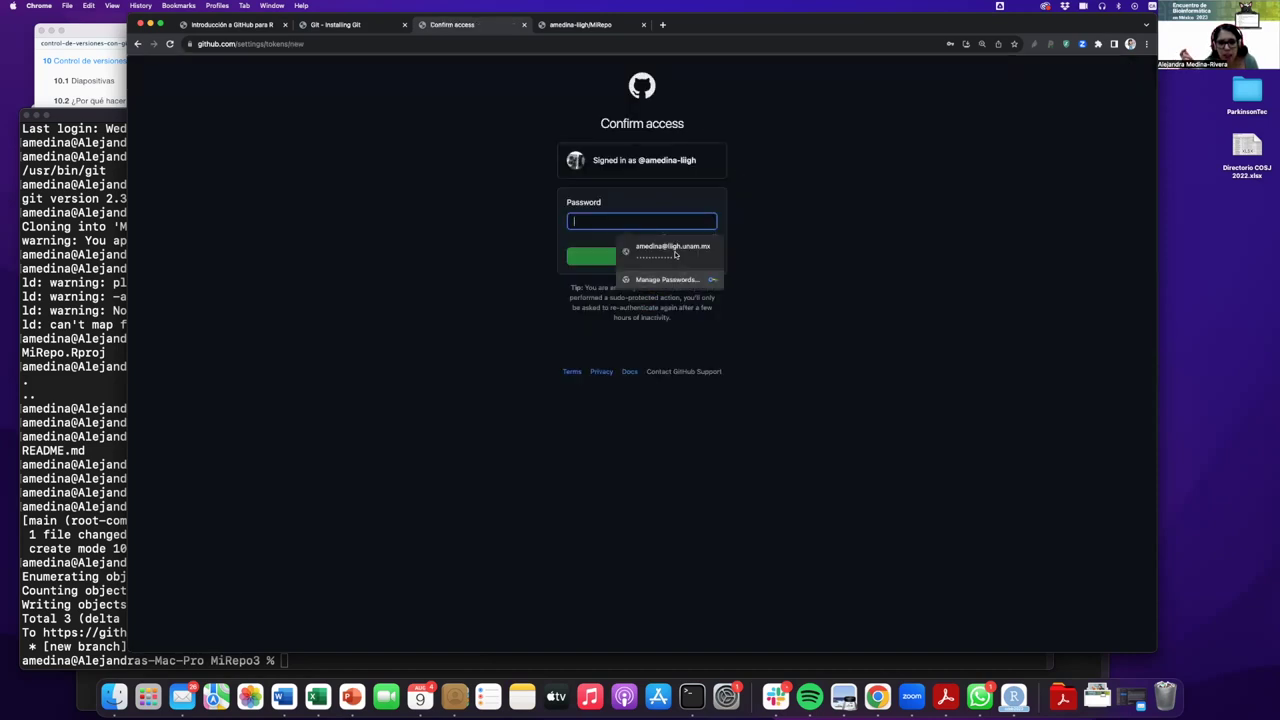
{"action": "left_click", "coordinate": [675, 252]}
{"action": "left_click", "coordinate": [591, 256]}
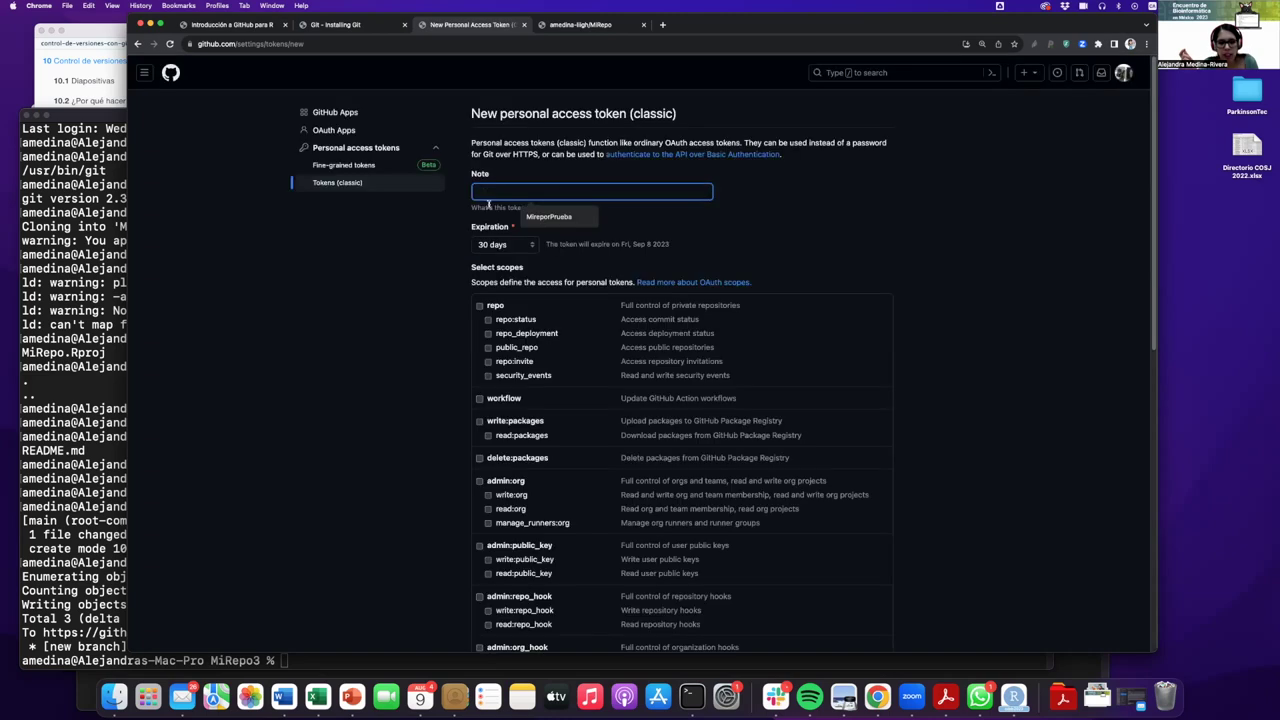
Enter "TokenClaseCDSB" as the new token's note and keep its expiration at 30 days.
{"action": "type", "text": "TokenClaseCDSB"}
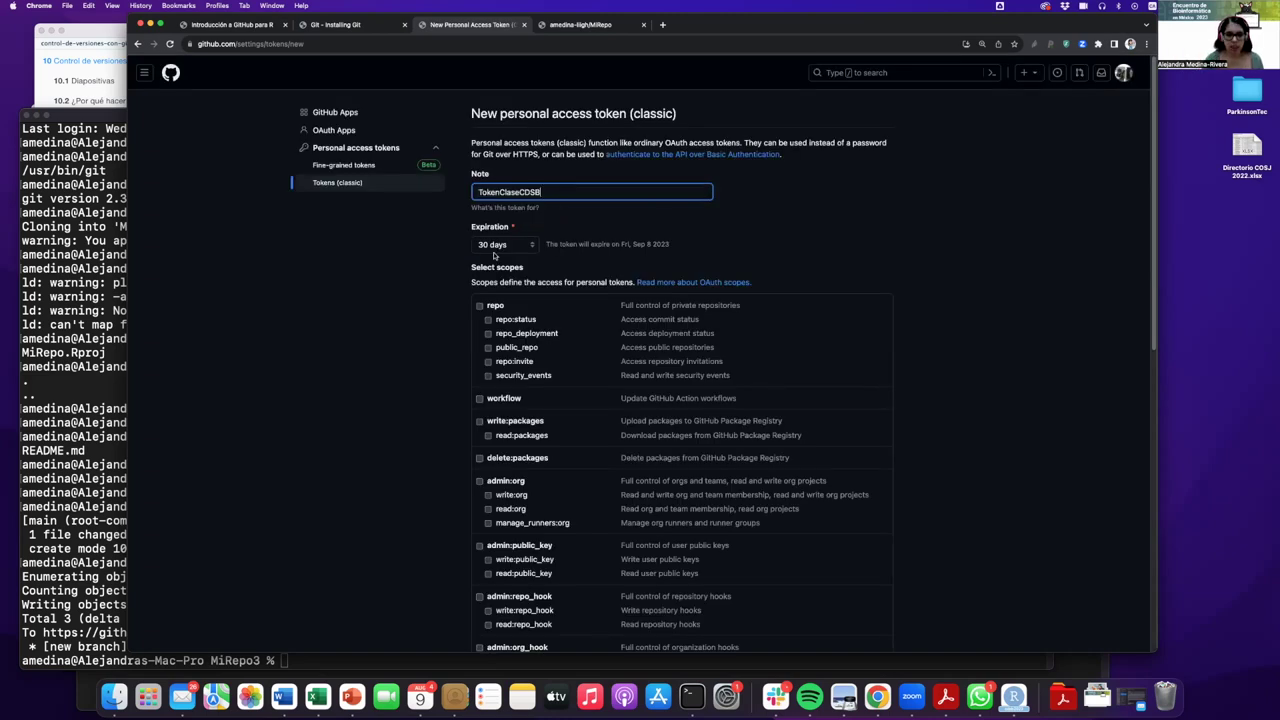
{"action": "left_click", "coordinate": [492, 245]}
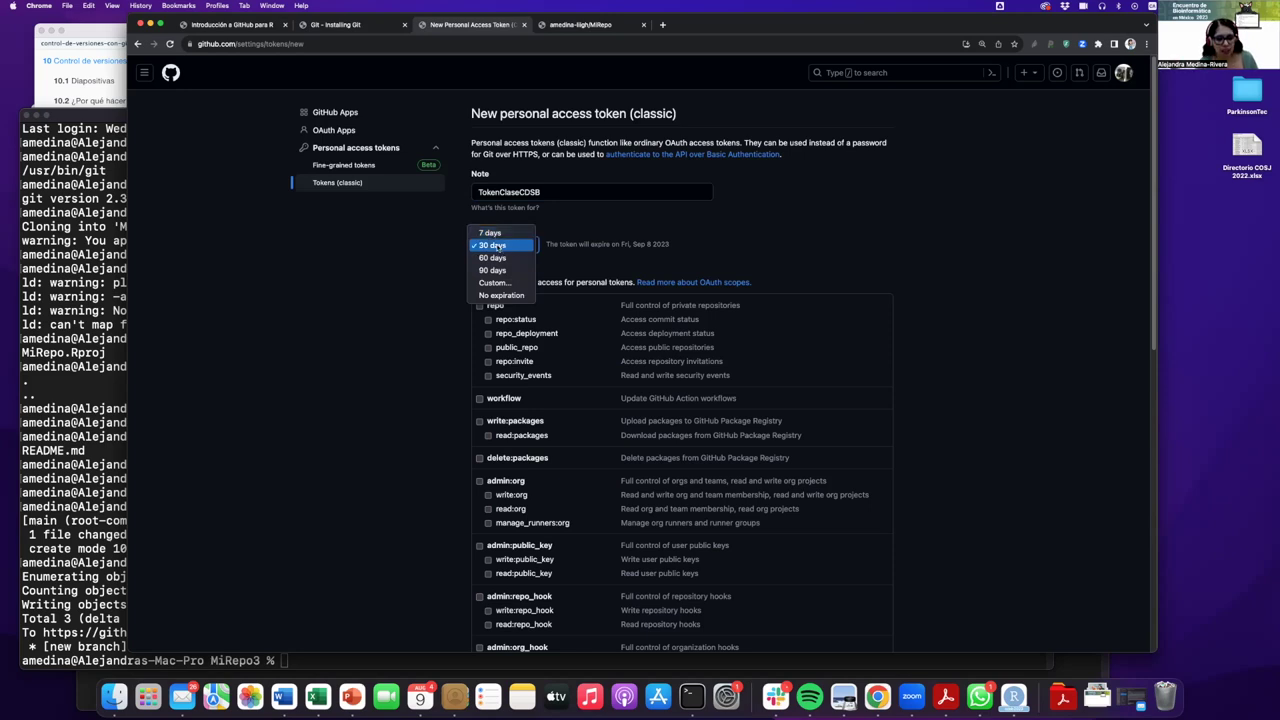
{"action": "left_click", "coordinate": [498, 245]}
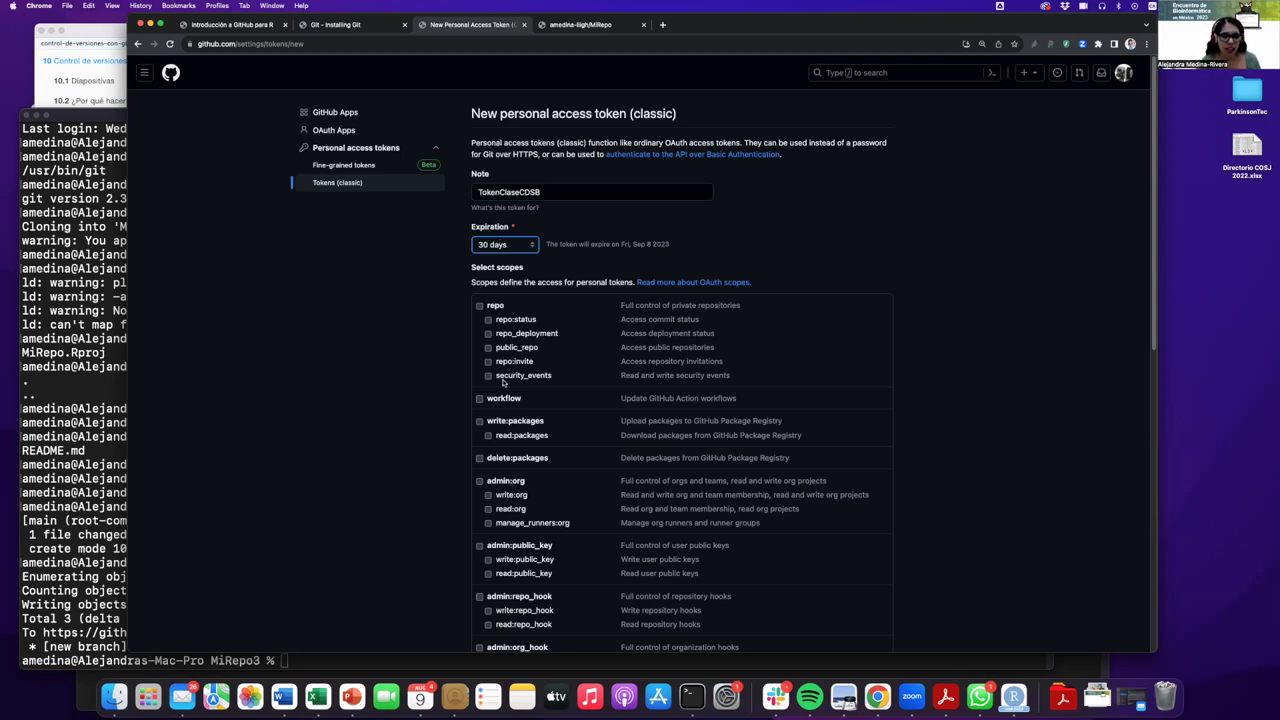
Review the next slide of the "Cómo crear un token?" instructions on which scopes the token needs.
{"action": "left_click", "coordinate": [238, 23]}
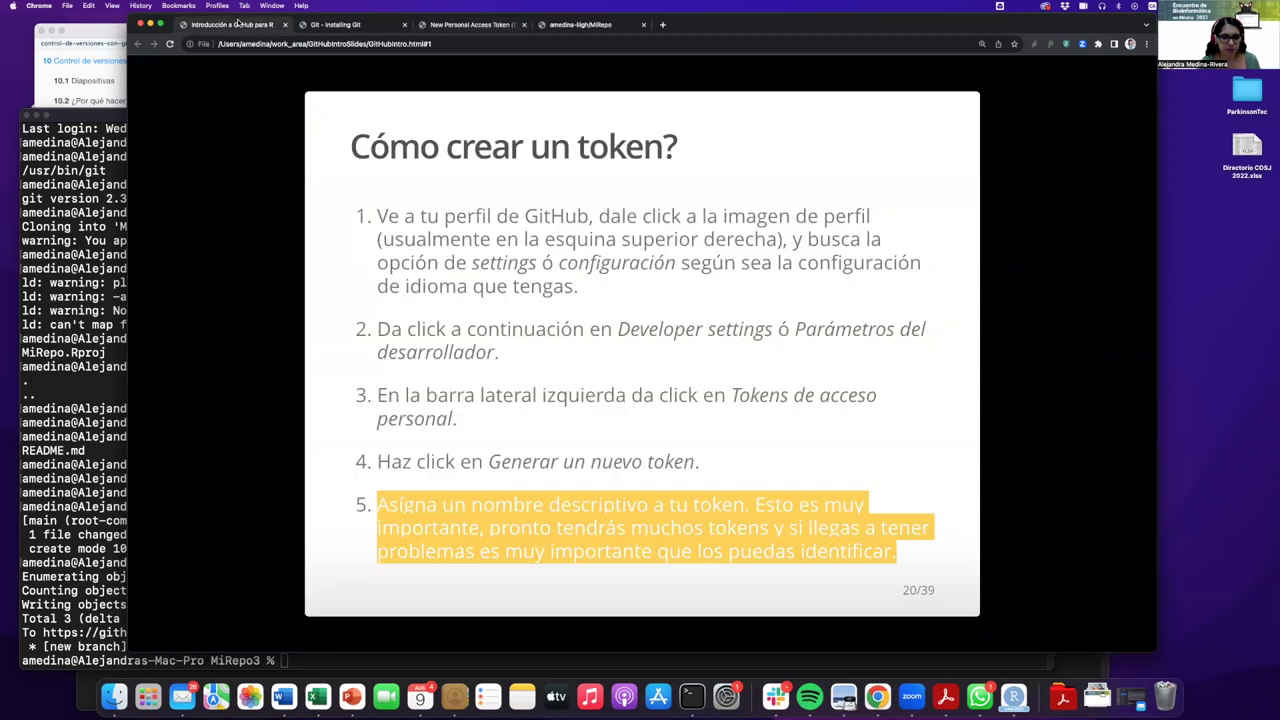
{"action": "left_click", "coordinate": [989, 289]}
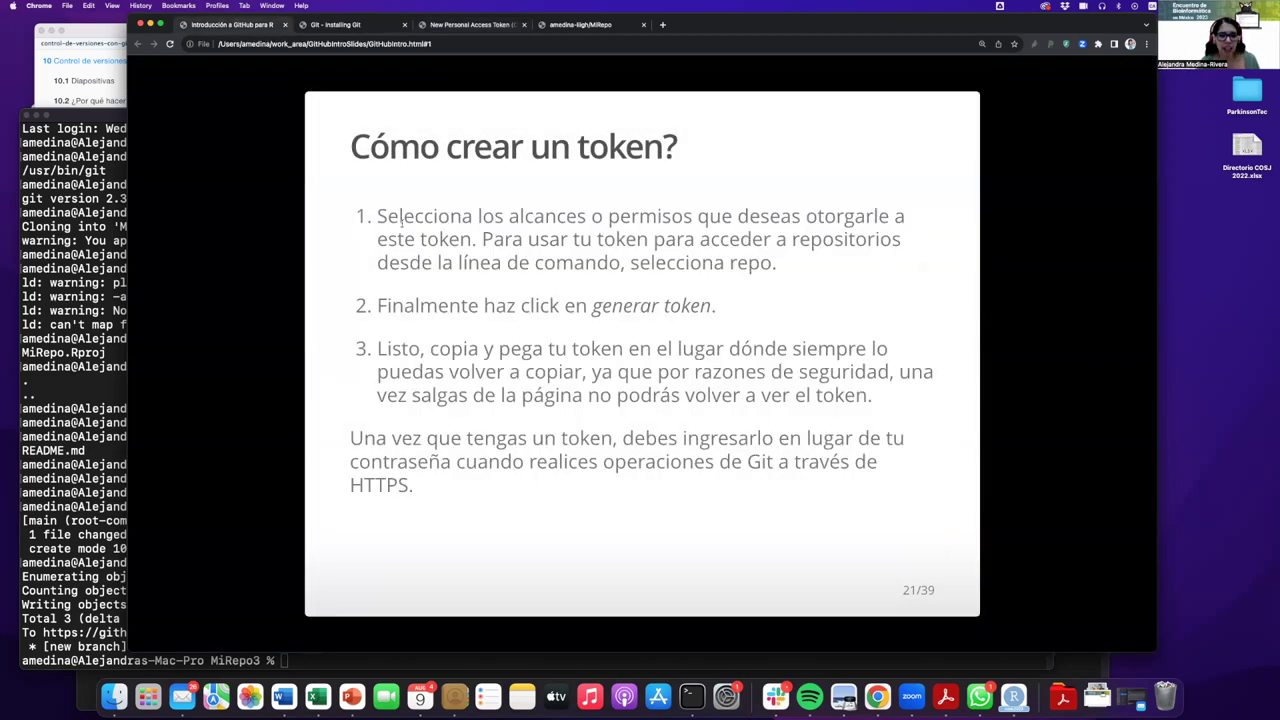
{"action": "left_click_drag", "start_coordinate": [375, 210], "coordinate": [802, 275]}
{"action": "left_click", "coordinate": [802, 275]}
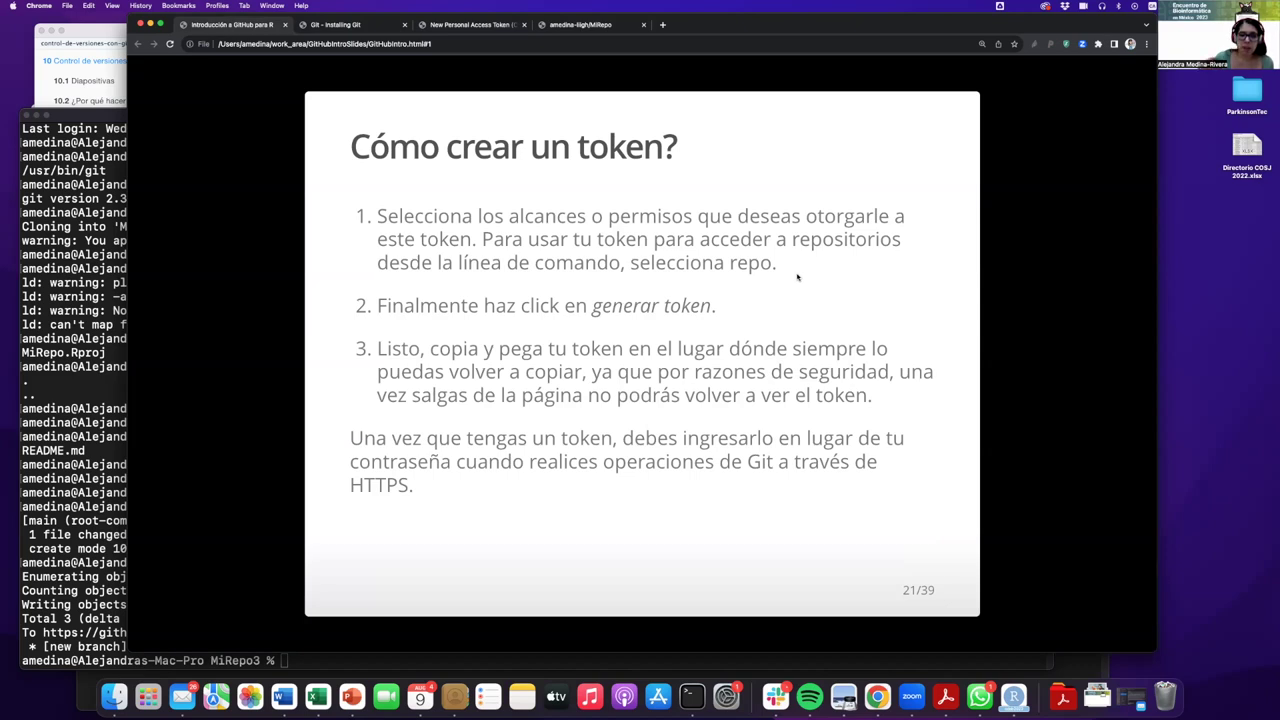
{"action": "left_click_drag", "start_coordinate": [725, 262], "coordinate": [778, 262]}
Grant the new token the full repo scope, look through the remaining scopes, and generate the token.
{"action": "key", "text": "super+3"}
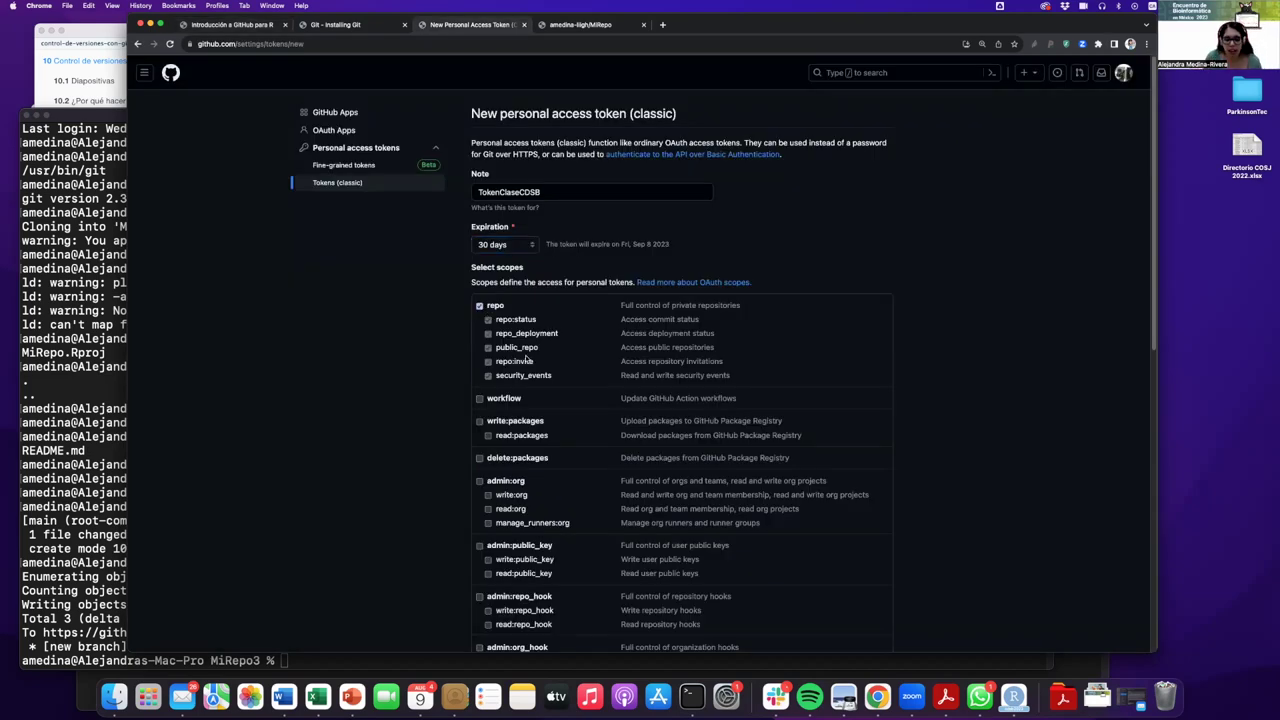
{"action": "scroll", "coordinate": [540, 373], "scroll_direction": "down", "scroll_amount": 3}
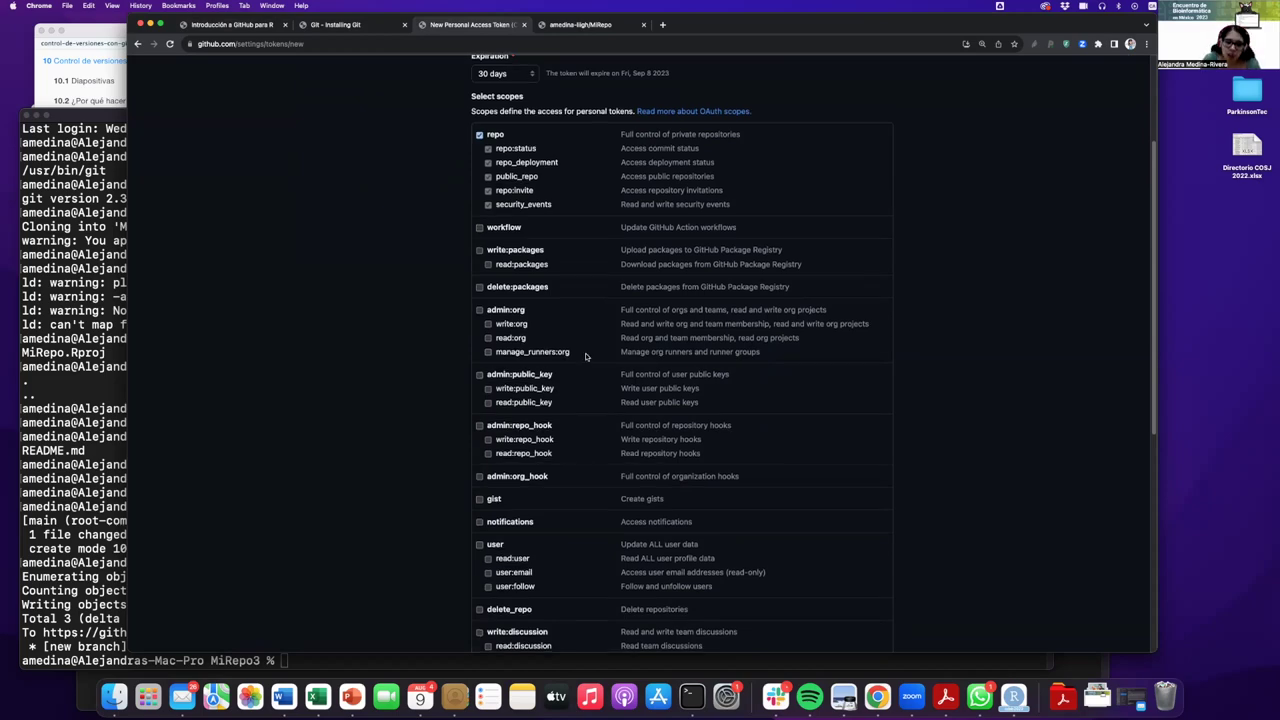
{"action": "scroll", "coordinate": [586, 357], "scroll_direction": "down", "scroll_amount": 3}
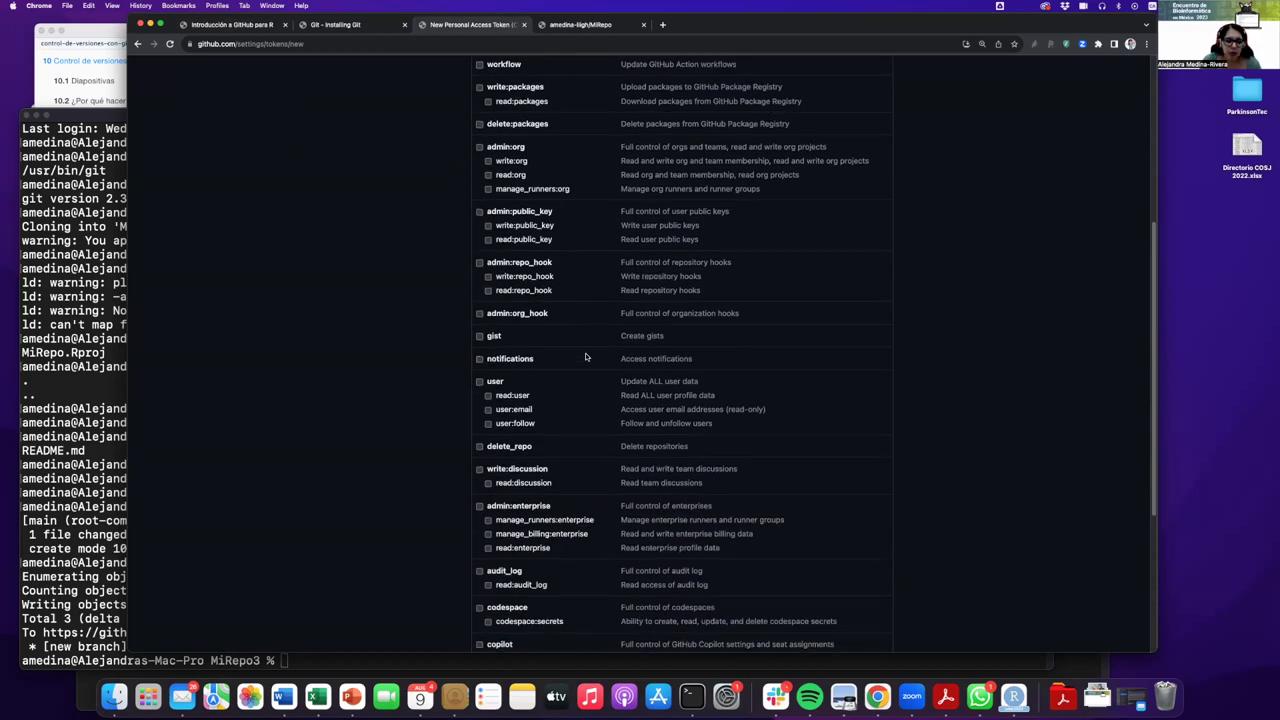
{"action": "scroll", "coordinate": [586, 357], "scroll_direction": "down", "scroll_amount": 5}
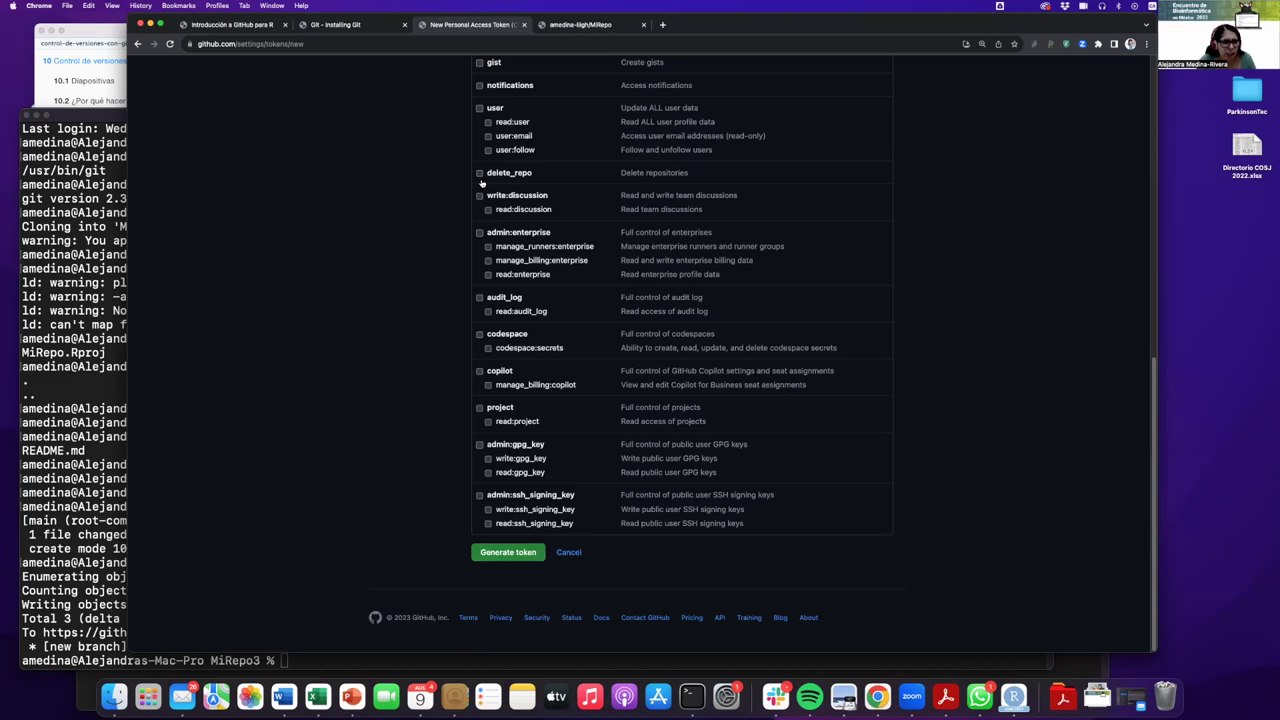
{"action": "left_click", "coordinate": [508, 555]}
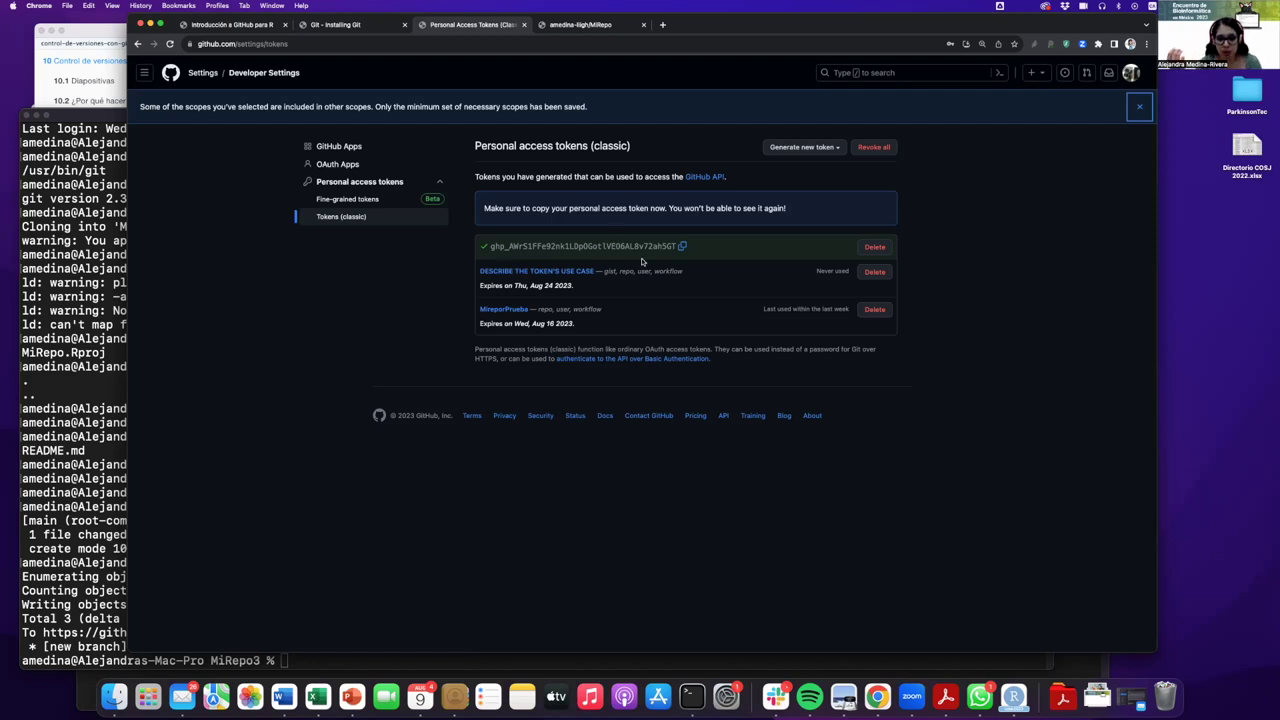
Copy the generated access token, store it in a note in the Notes app, and move the Notes window over the browser.
{"action": "left_click", "coordinate": [683, 247]}
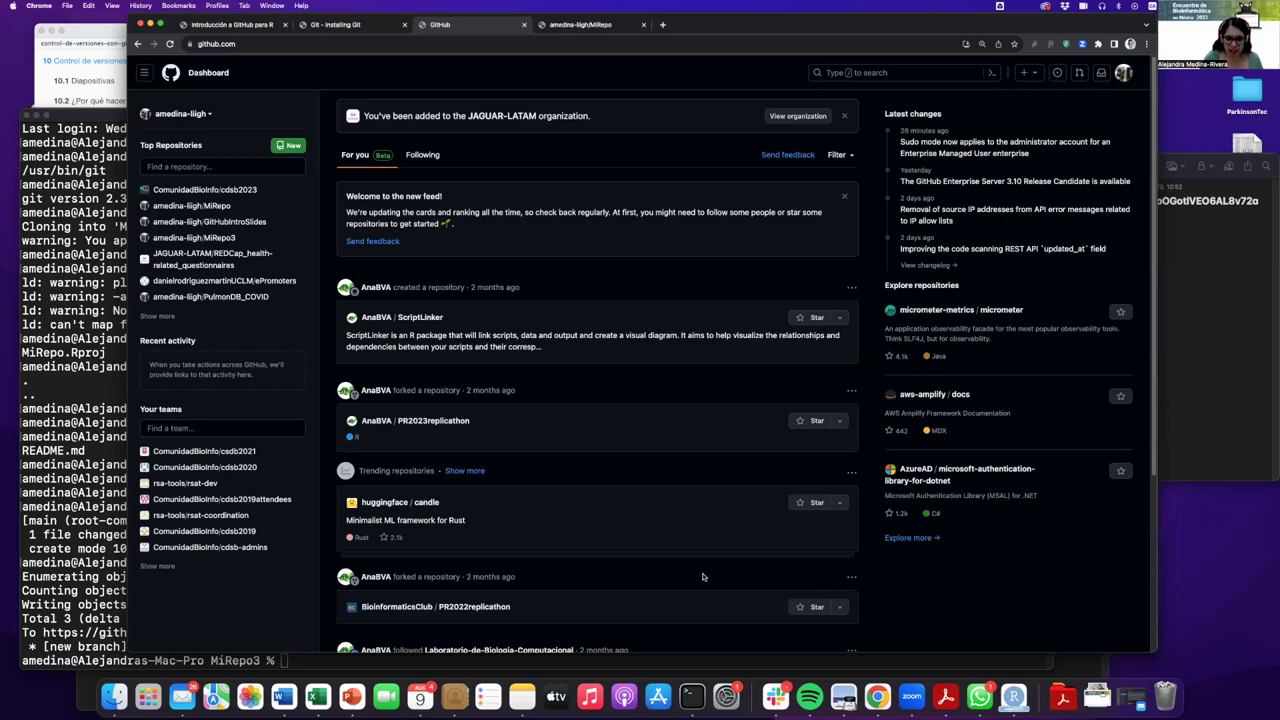
{"action": "left_click", "coordinate": [521, 697]}
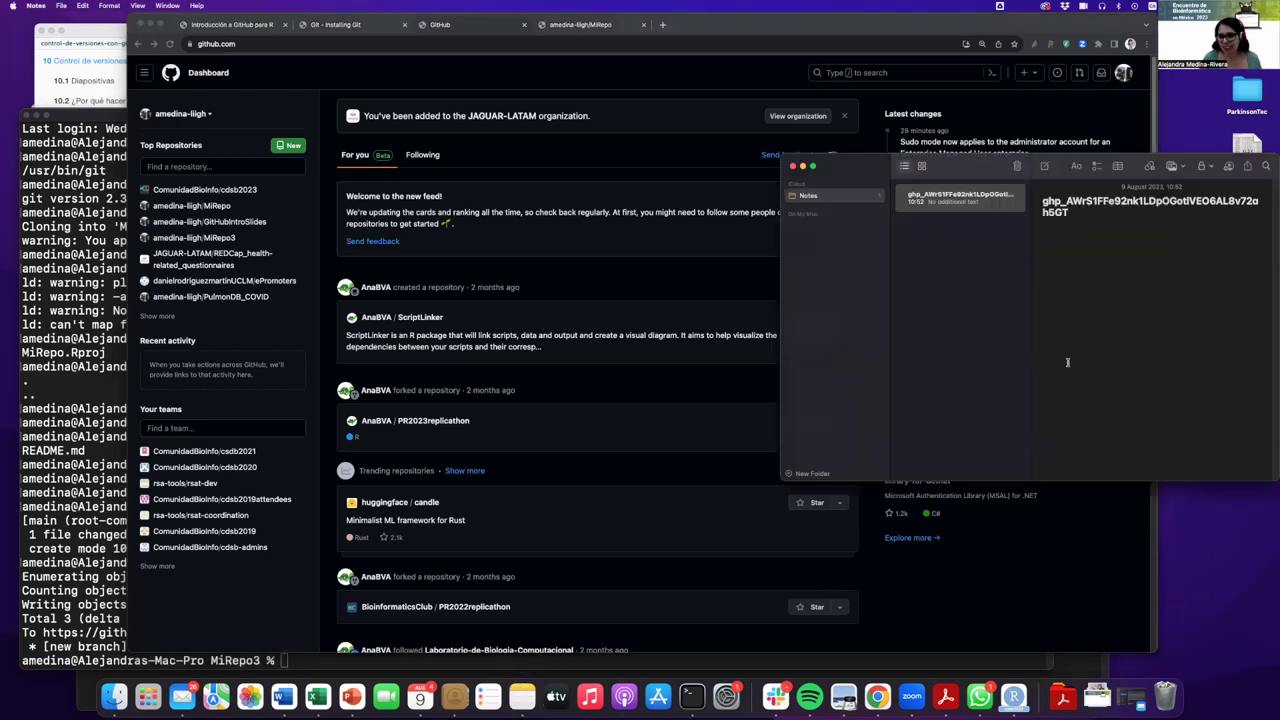
{"action": "left_click", "coordinate": [994, 370]}
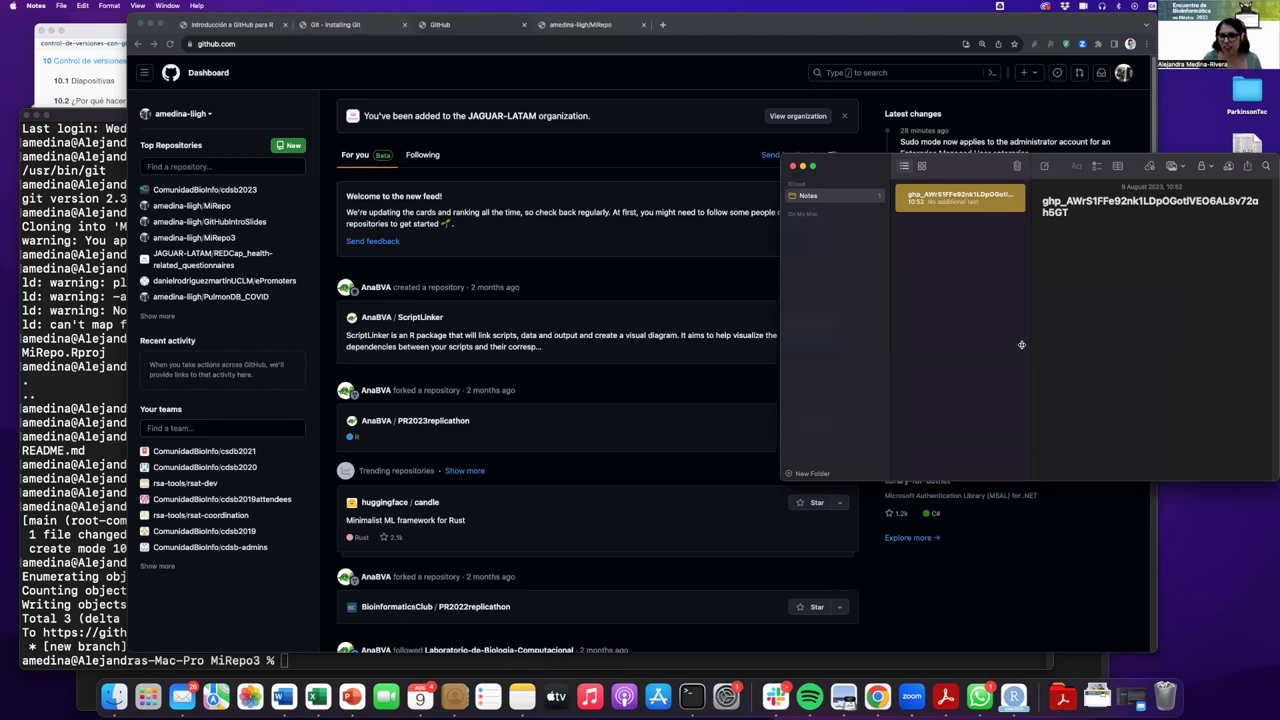
{"action": "left_click_drag", "start_coordinate": [960, 153], "coordinate": [571, 176]}
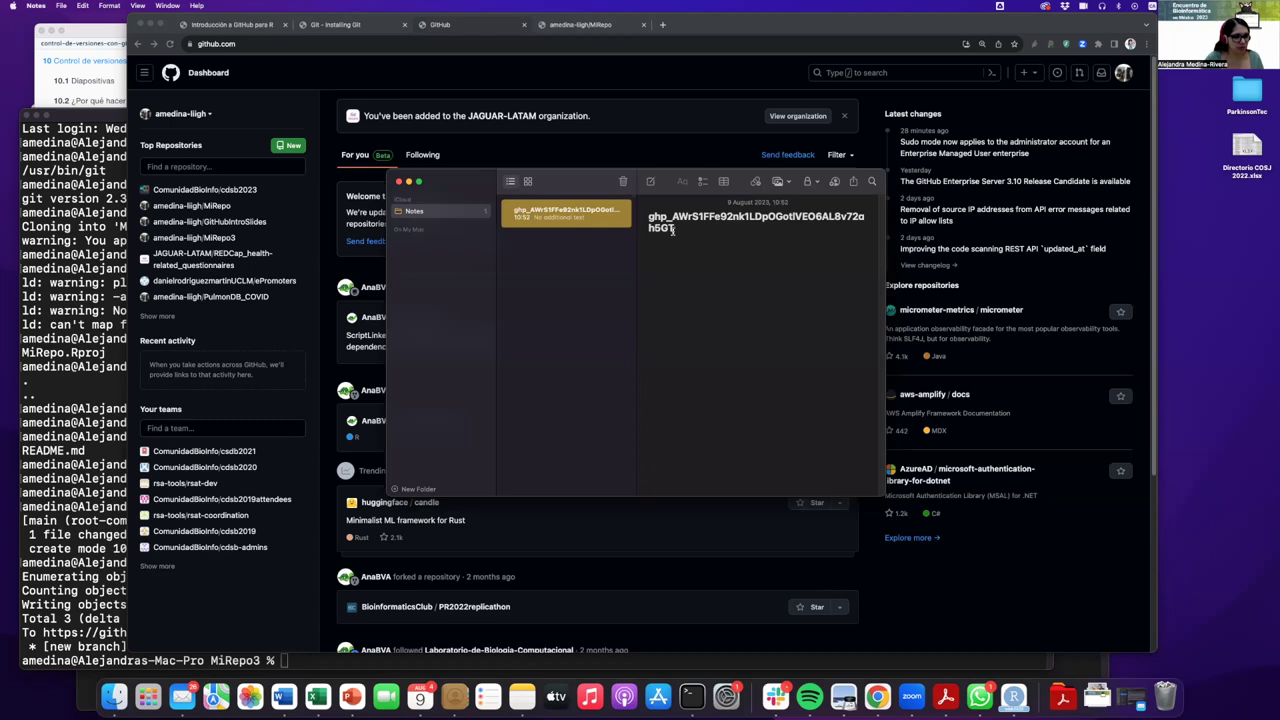
Label the saved token in the note with the text "Token clase CDSB:" in front of it.
{"action": "left_click", "coordinate": [644, 216]}
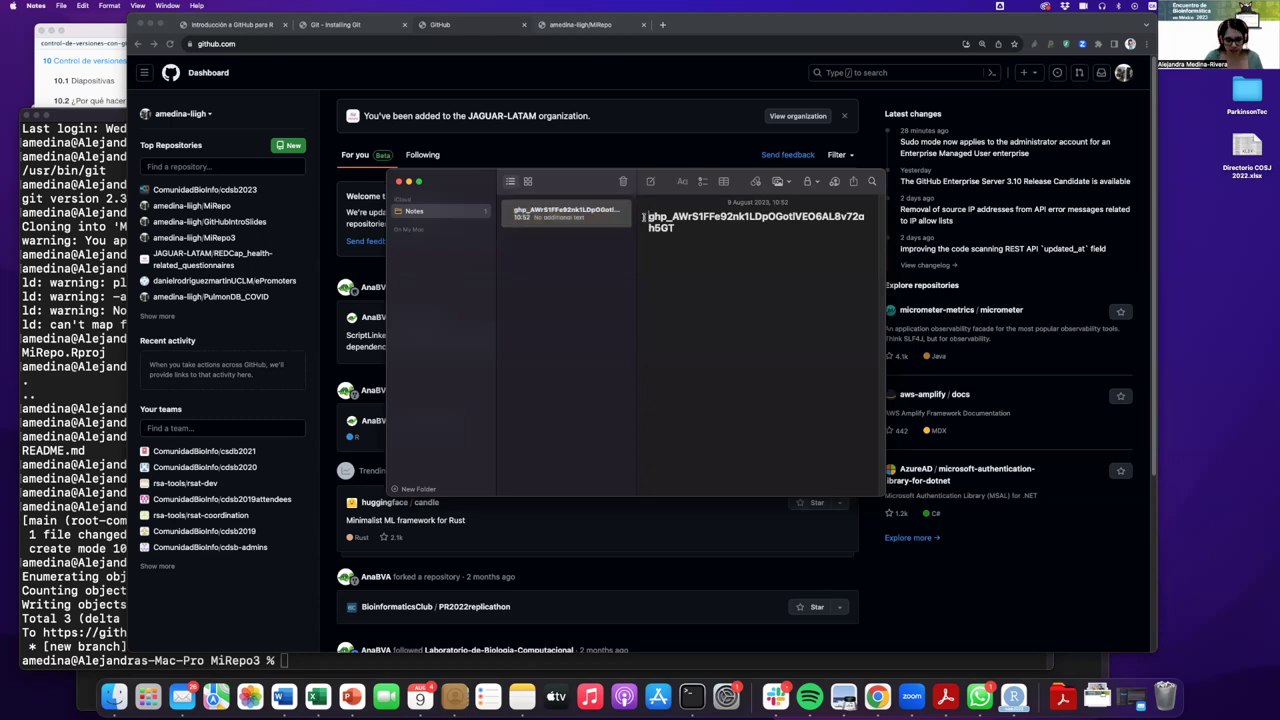
{"action": "type", "text": "TOken clas"}
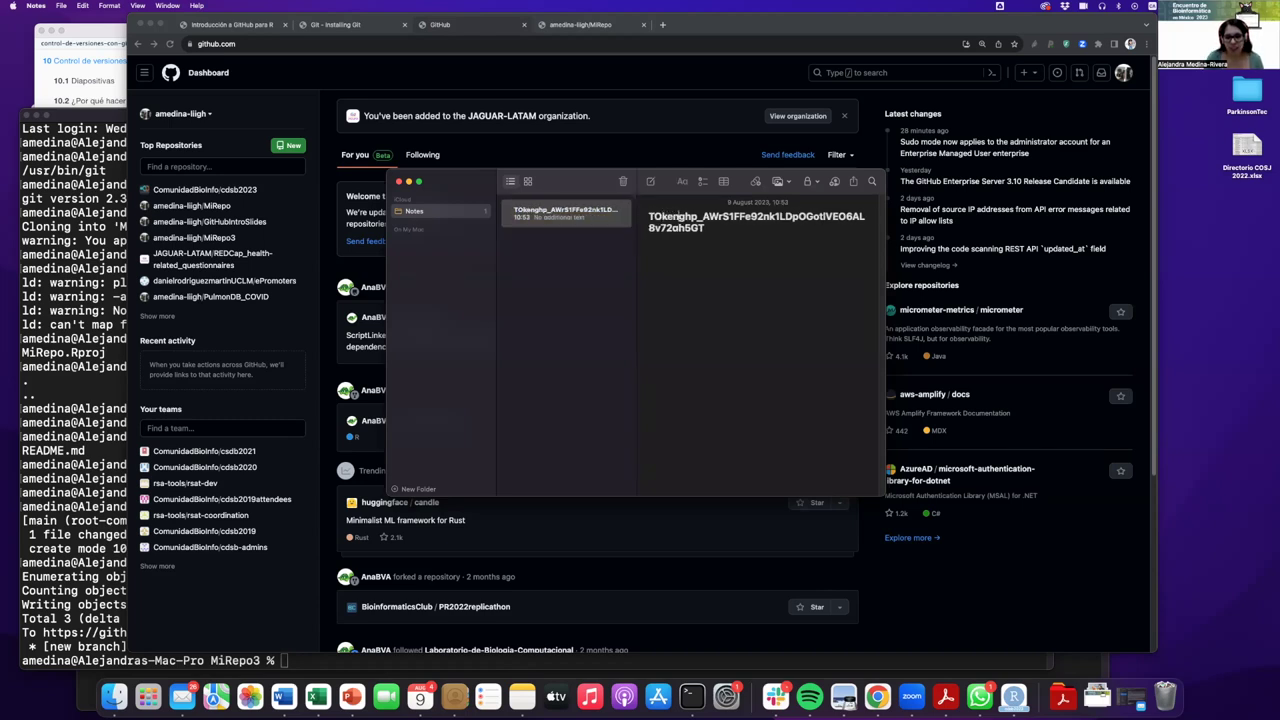
{"action": "type", "text": "e CDS"}
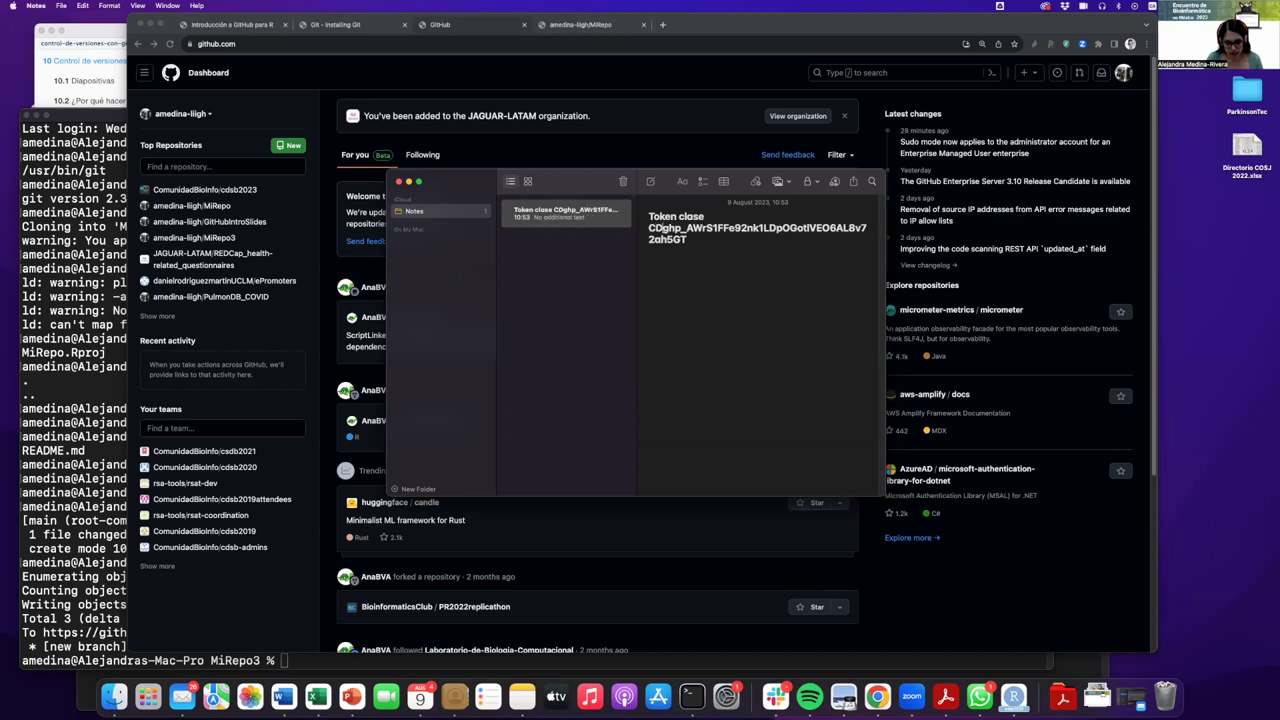
{"action": "type", "text": "B"}
{"action": "key", "text": "BackSpace"}
{"action": "type", "text": ":"}
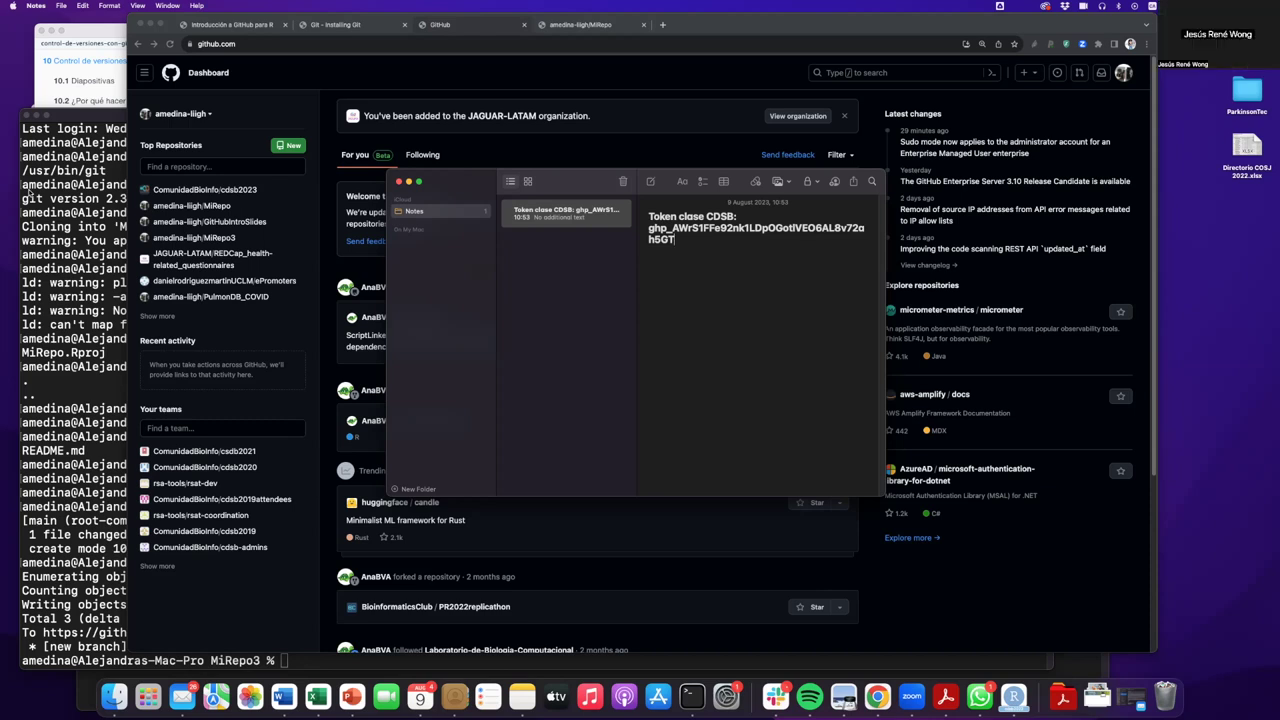
Switch back to Chrome and show the "Cómo crear un token?" slide again.
{"action": "left_click", "coordinate": [433, 71]}
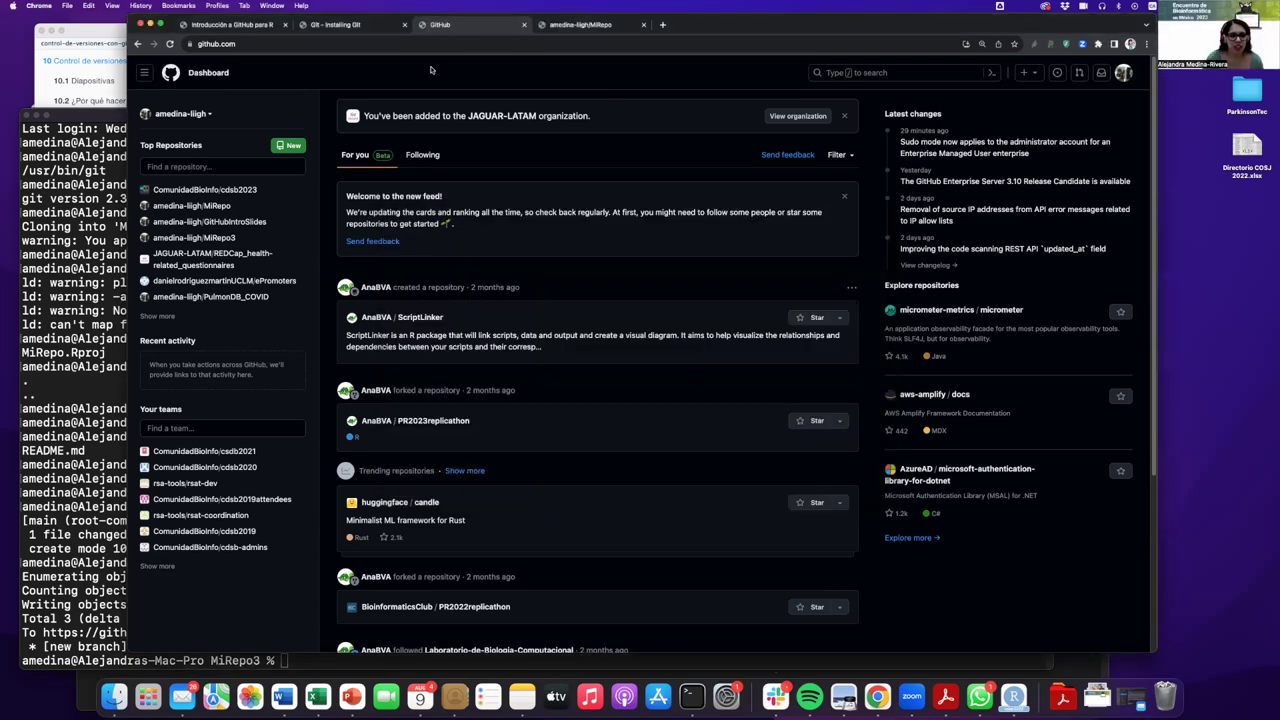
{"action": "left_click", "coordinate": [222, 24]}
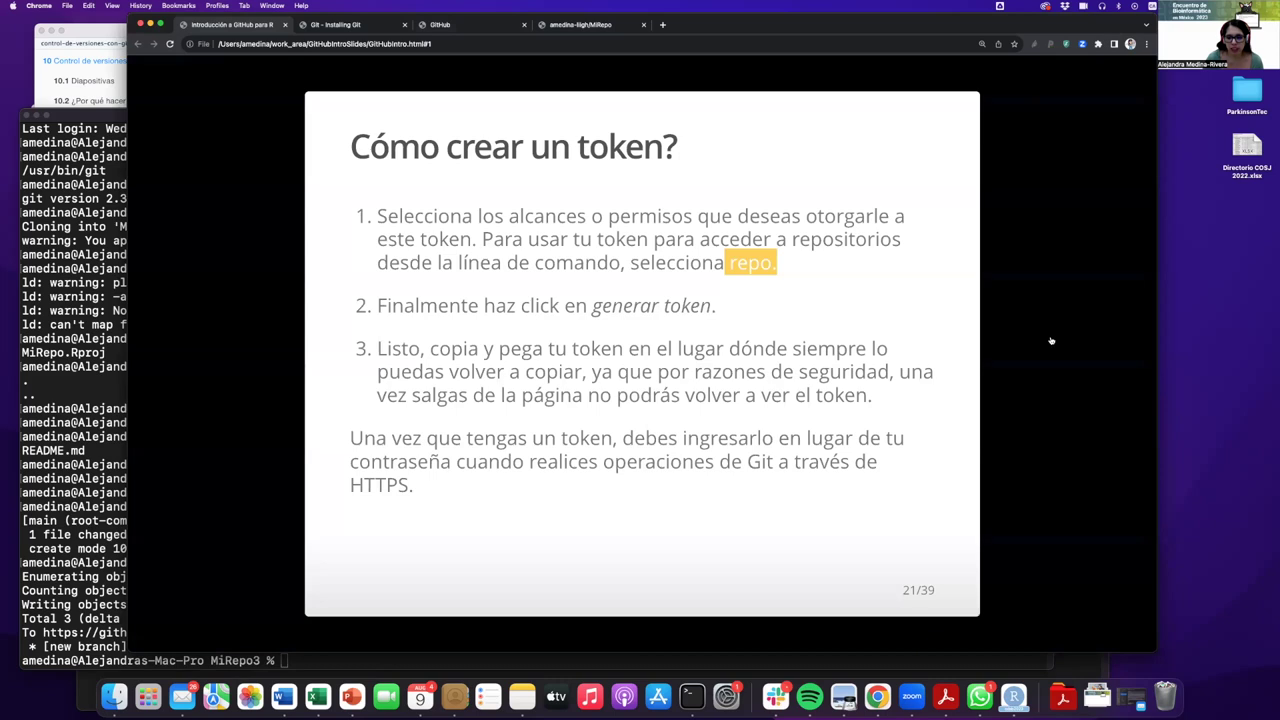
Highlight the slide's closing paragraph on entering the token instead of the password for Git operations over HTTPS.
{"action": "left_click_drag", "start_coordinate": [352, 438], "coordinate": [419, 495]}
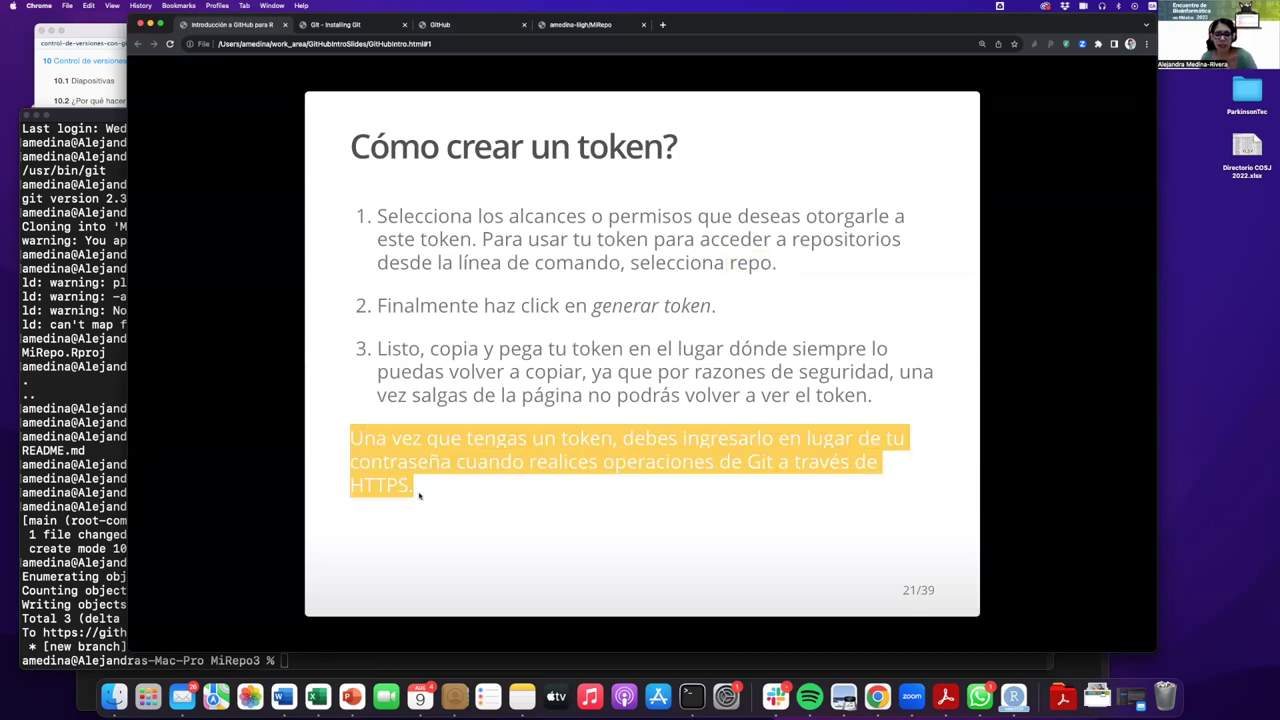
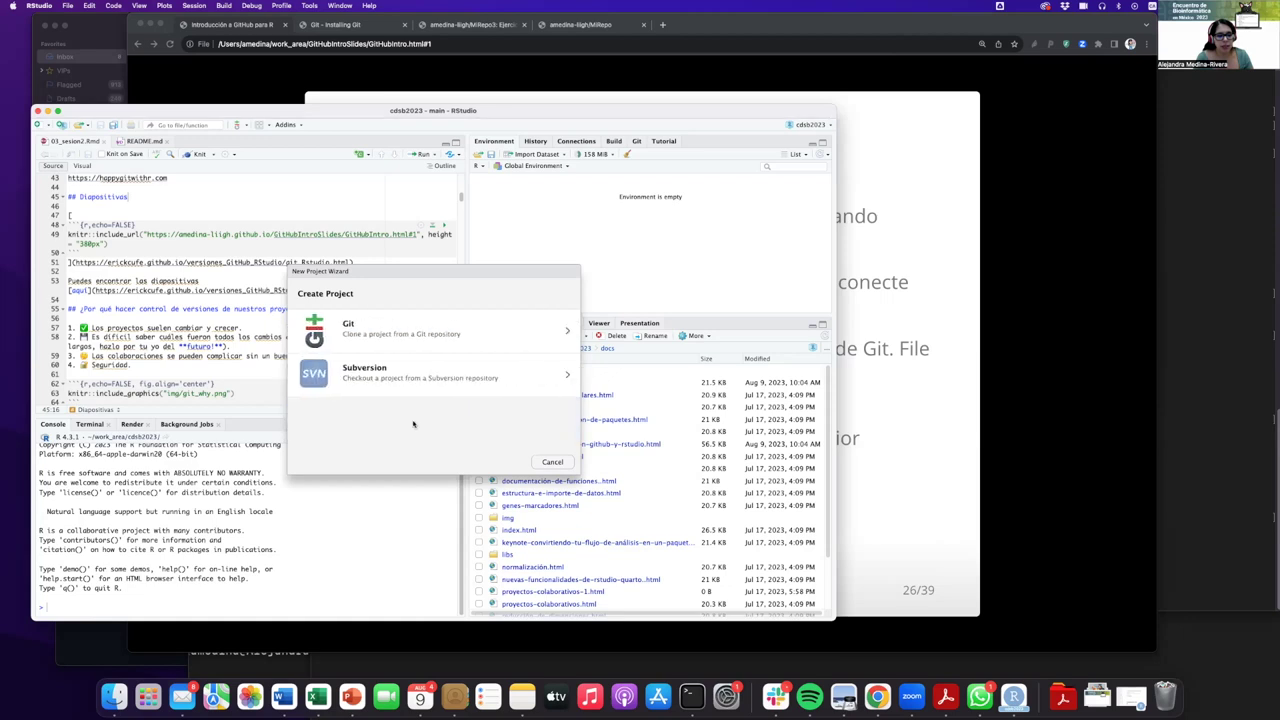
Clone the MiRepo3 GitHub repository through its HTTPS URL into a new project directory named MiRepo3, and show the project's Git status.
{"action": "left_click", "coordinate": [360, 339]}
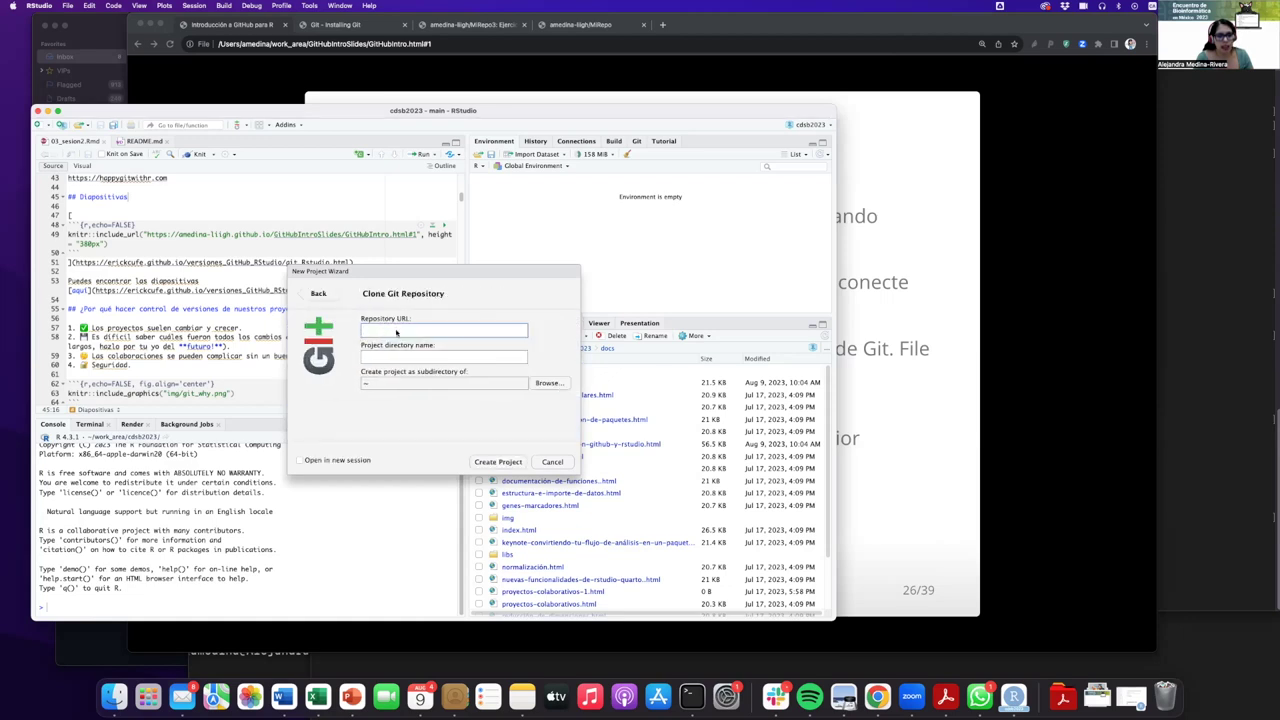
{"action": "left_click_drag", "start_coordinate": [426, 268], "coordinate": [352, 374]}
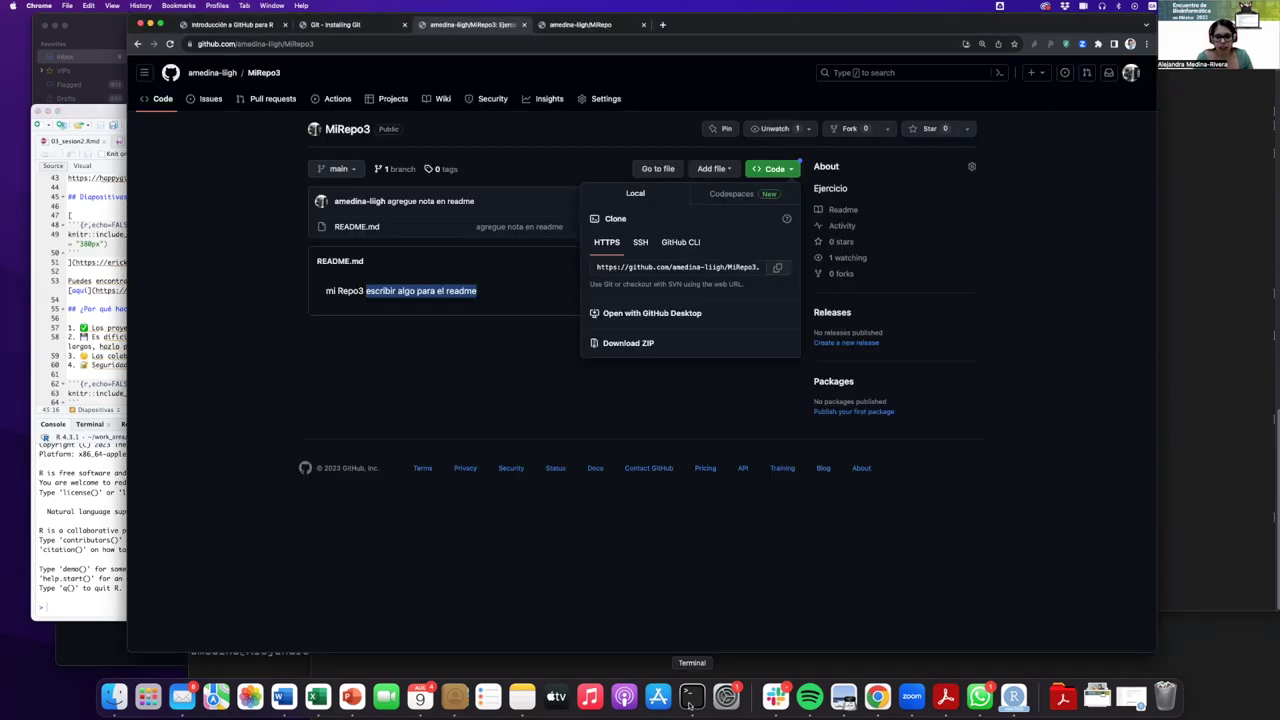
{"action": "left_click", "coordinate": [690, 700]}
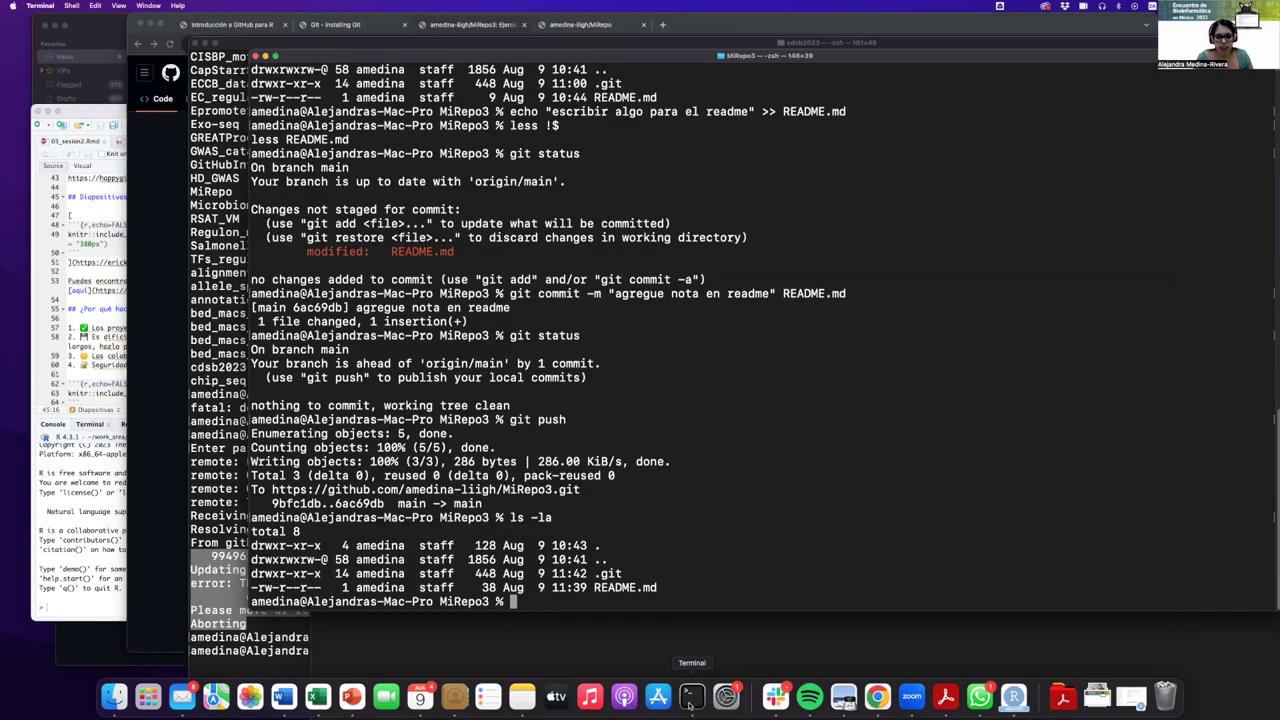
{"action": "key", "text": "super+Tab"}
{"action": "type", "text": "https://github.com/amedina-liigh/MiRepo3.git"}
{"action": "key", "text": "Tab"}
{"action": "type", "text": "MiR"}
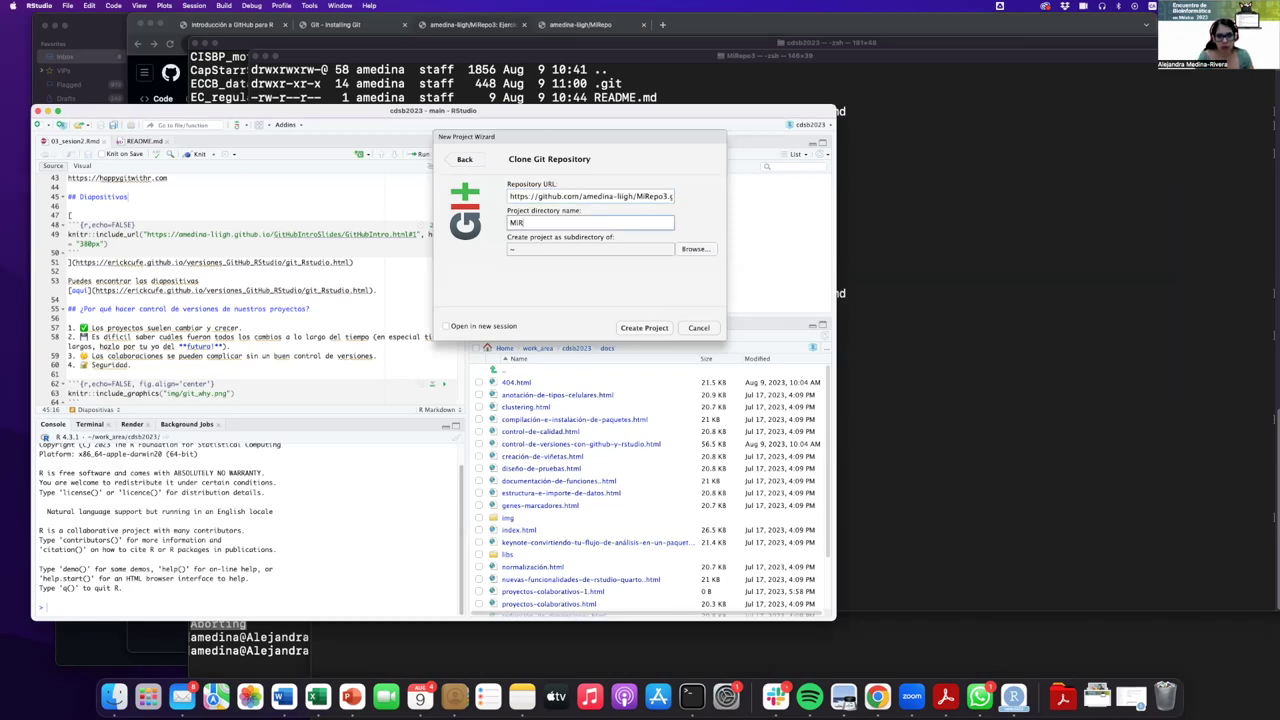
{"action": "type", "text": "epo3"}
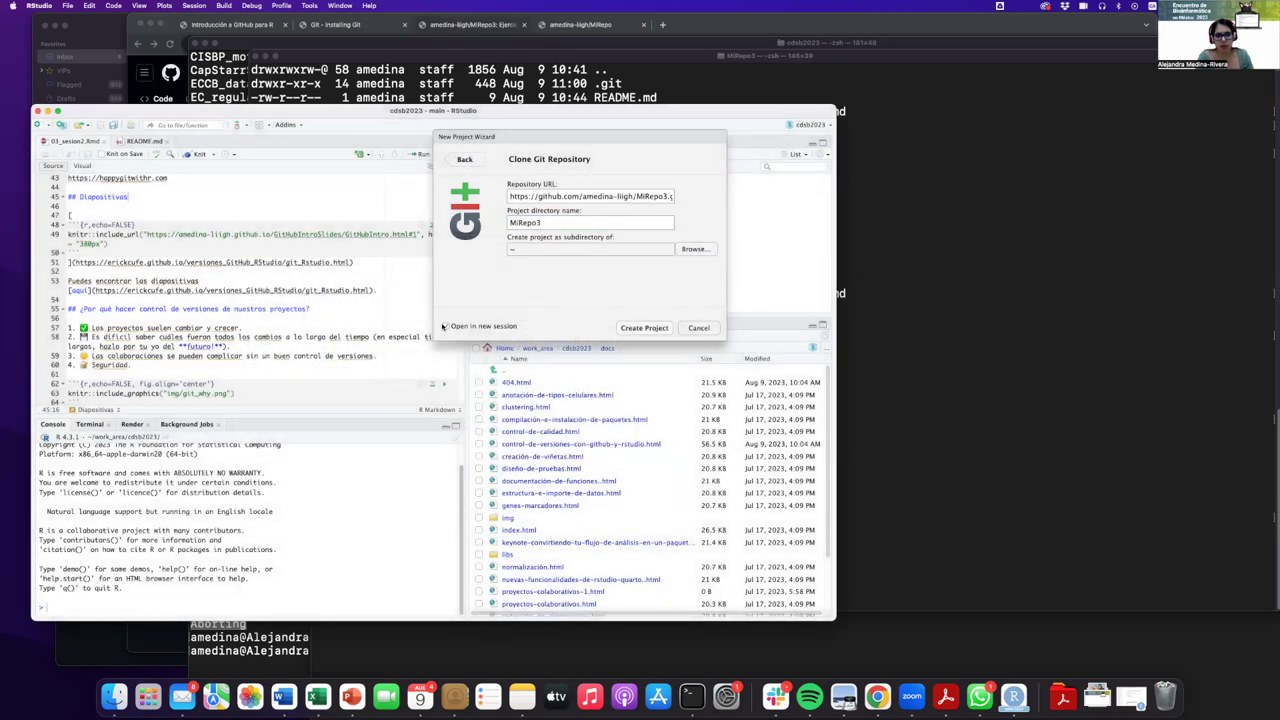
{"action": "left_click", "coordinate": [630, 331]}
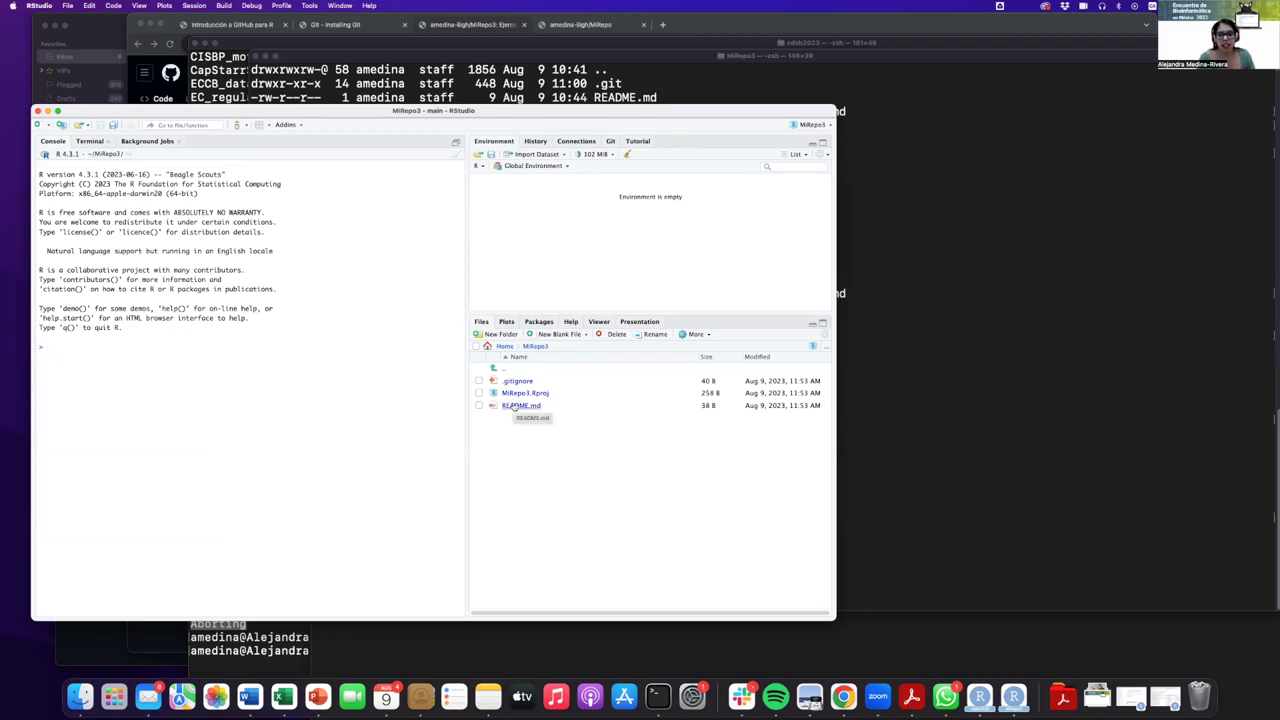
{"action": "left_click", "coordinate": [610, 142]}
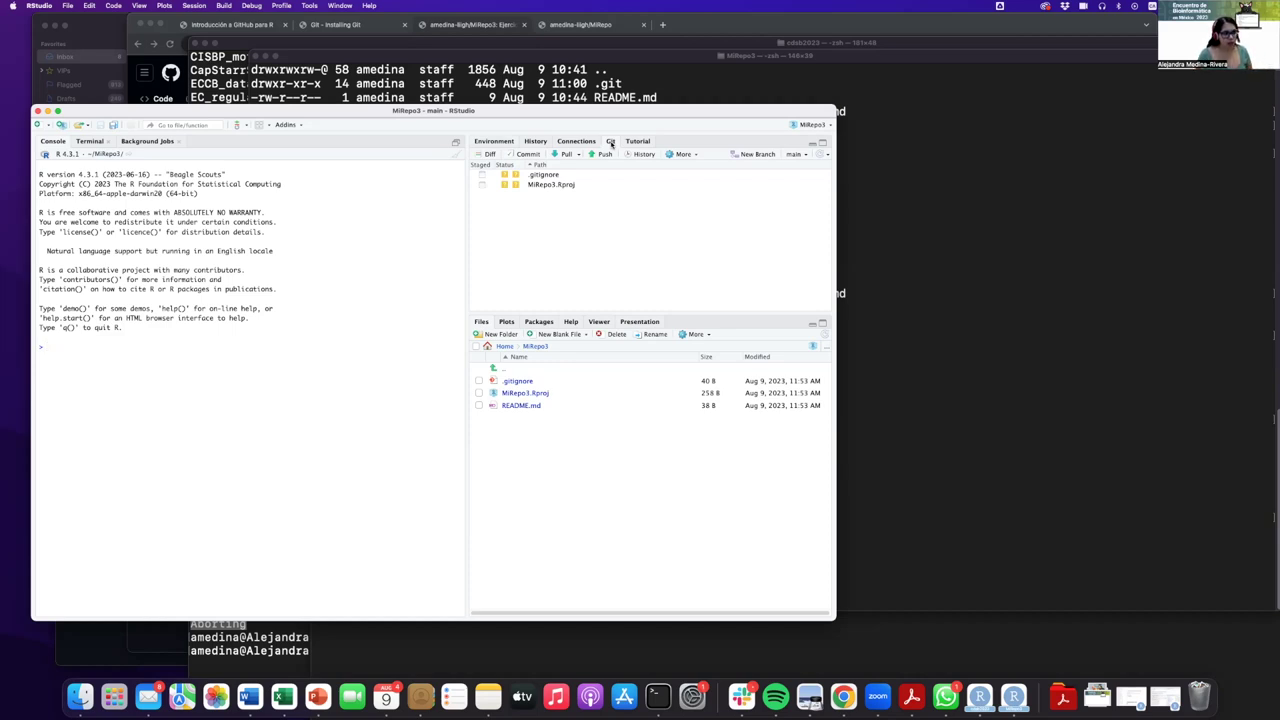
{"action": "left_click", "coordinate": [67, 5]}
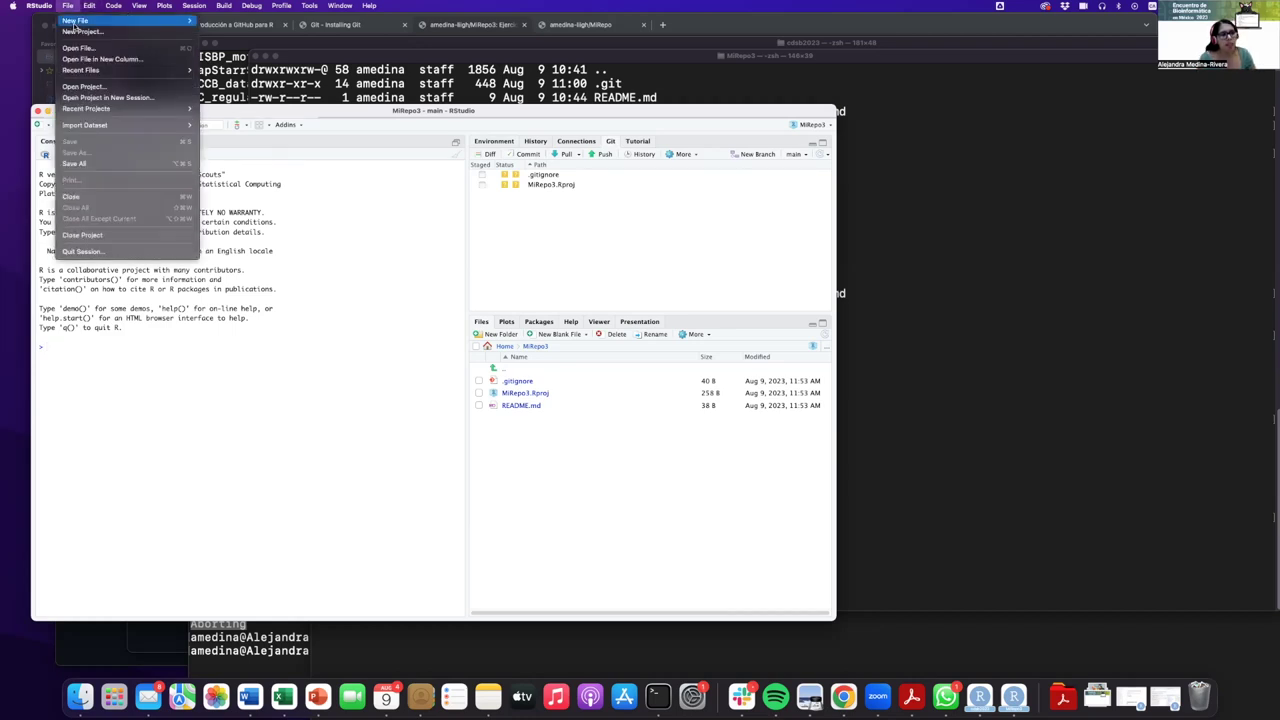
{"action": "left_click", "coordinate": [75, 30]}
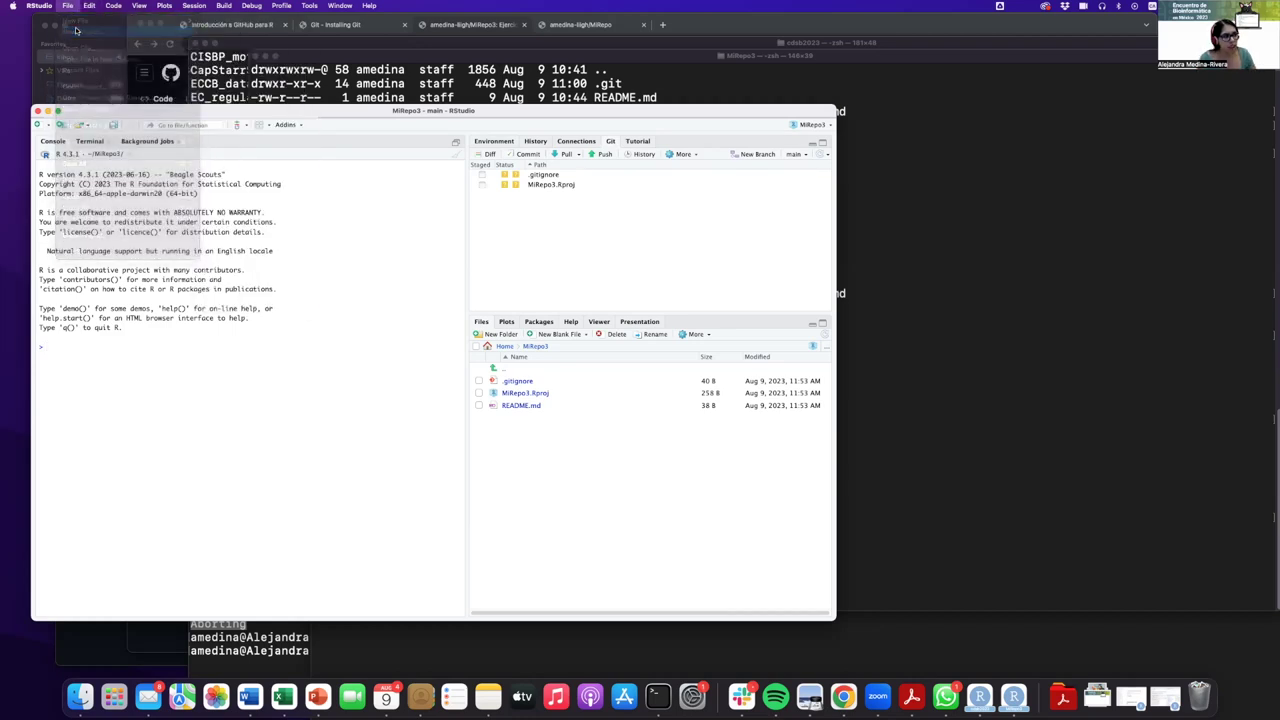
{"action": "left_click", "coordinate": [398, 421]}
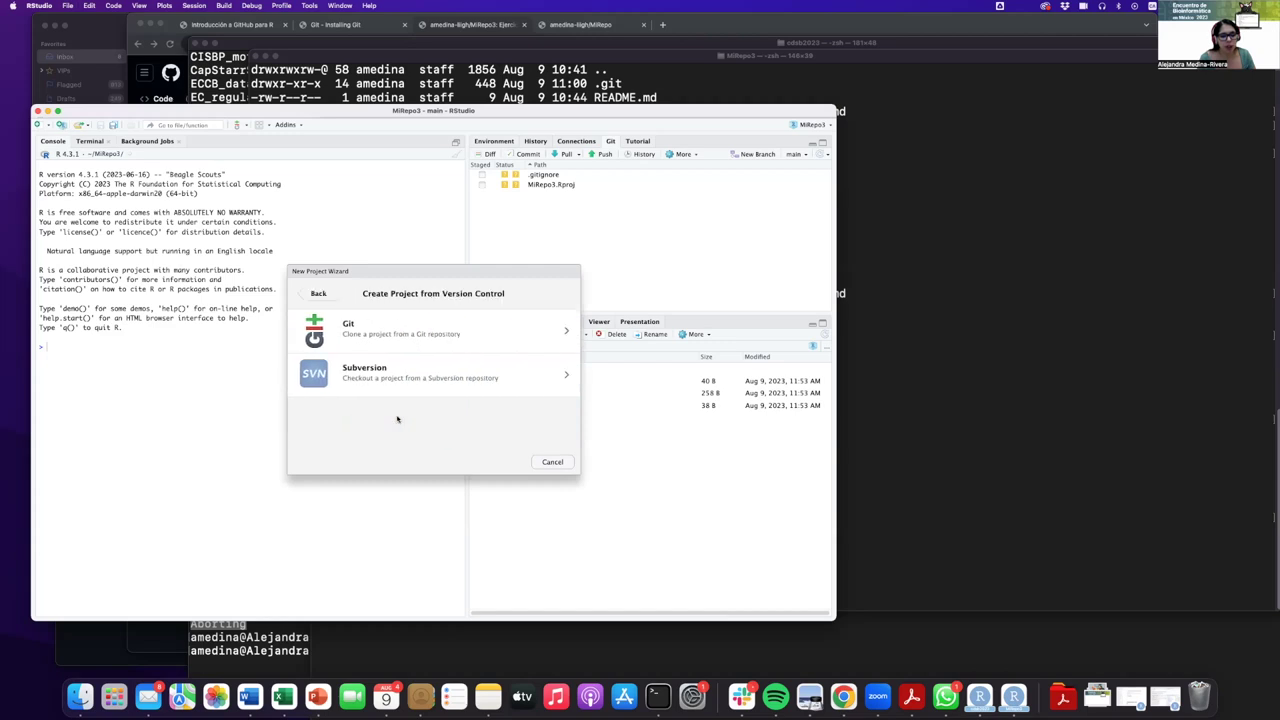
{"action": "left_click", "coordinate": [366, 337]}
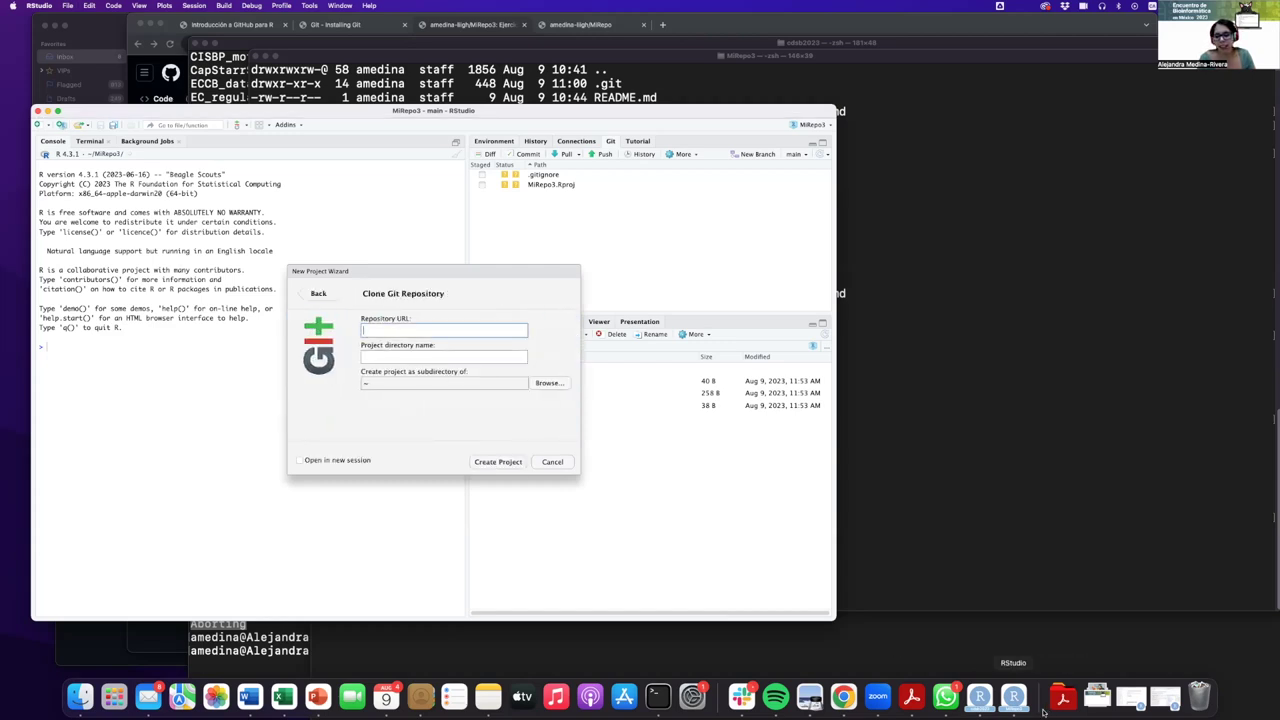
{"action": "left_click", "coordinate": [843, 696]}
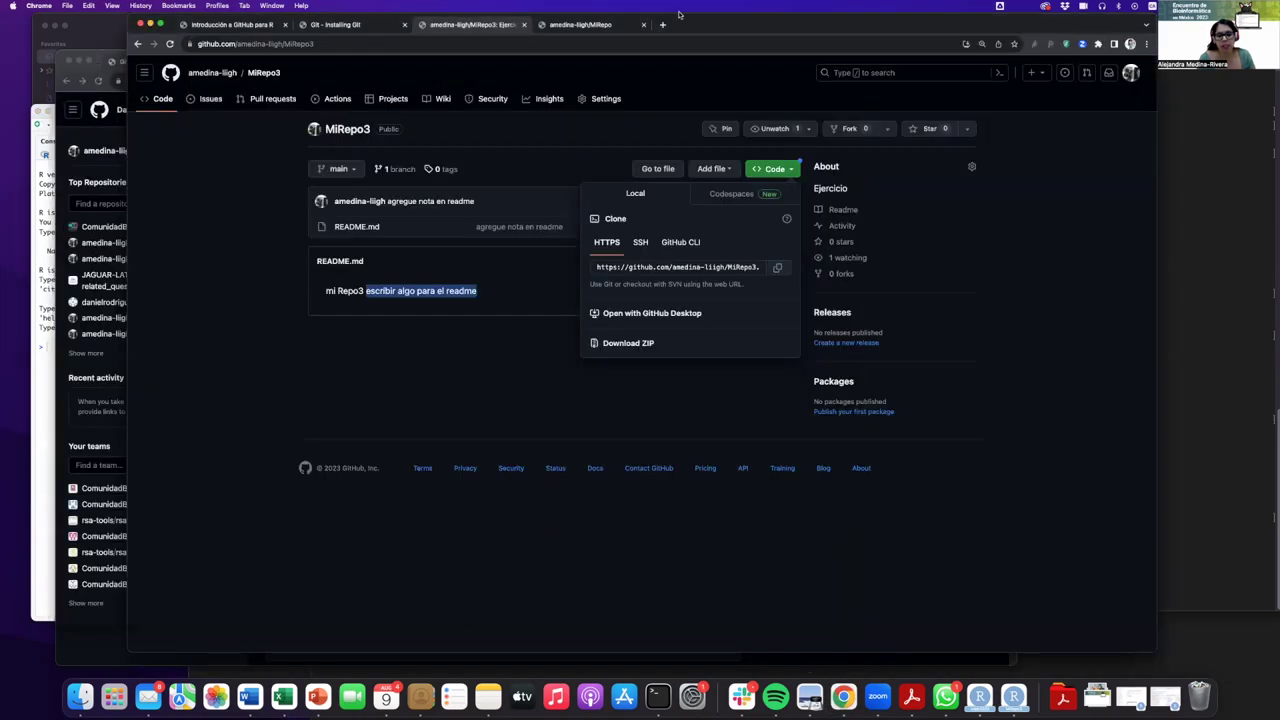
{"action": "left_click", "coordinate": [779, 268]}
{"action": "key", "text": "super+Tab"}
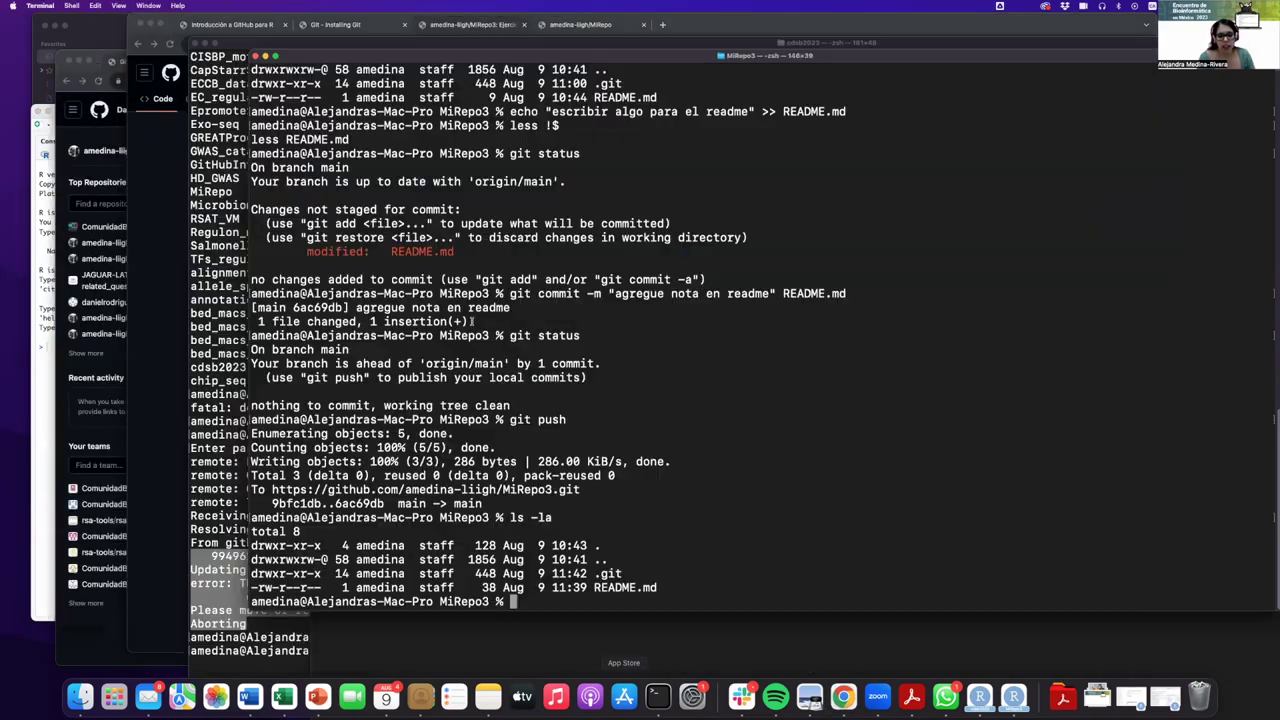
{"action": "left_click", "coordinate": [1013, 696]}
{"action": "left_click_drag", "start_coordinate": [492, 330], "coordinate": [517, 332]}
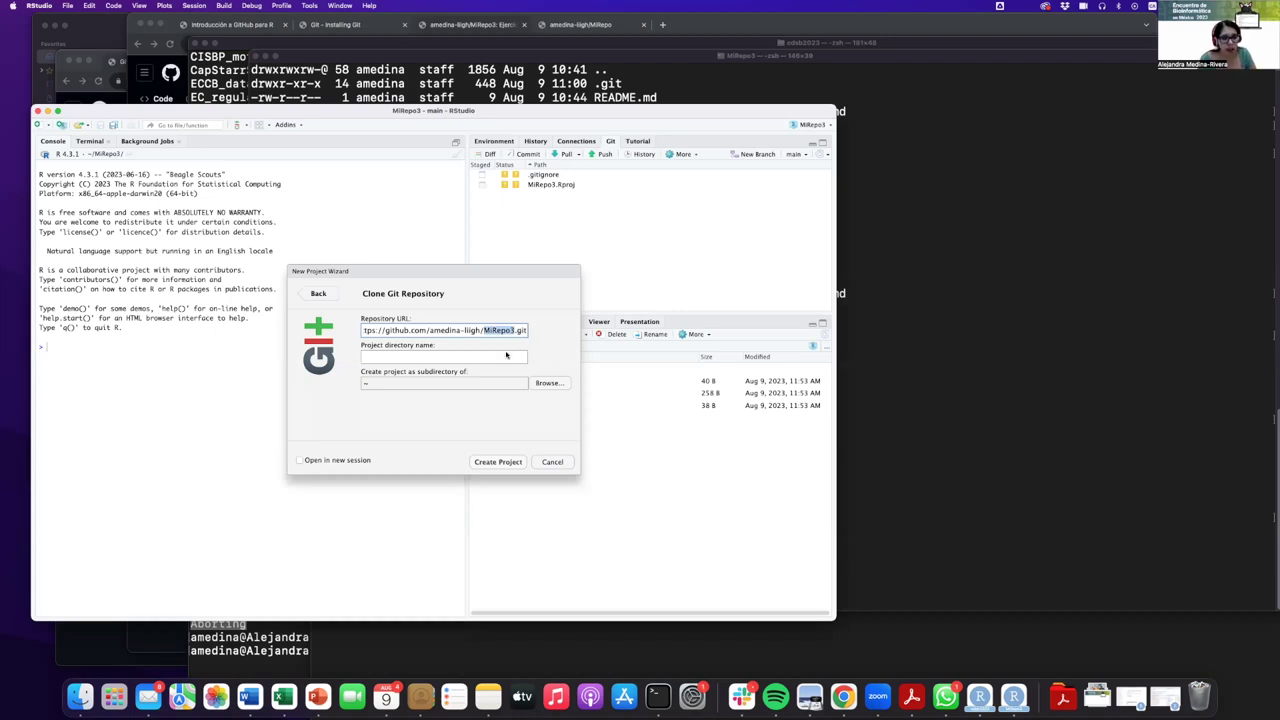
{"action": "key", "text": "super+c"}
{"action": "left_click", "coordinate": [433, 355]}
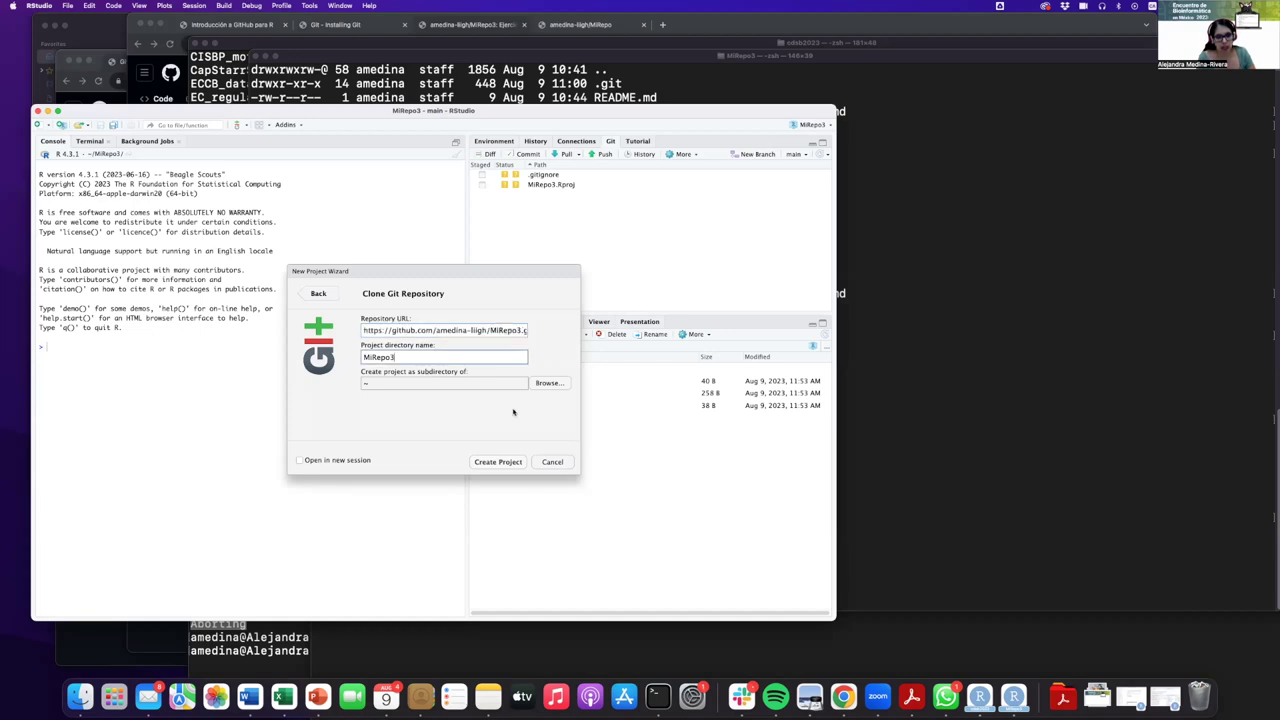
{"action": "left_click", "coordinate": [566, 463]}
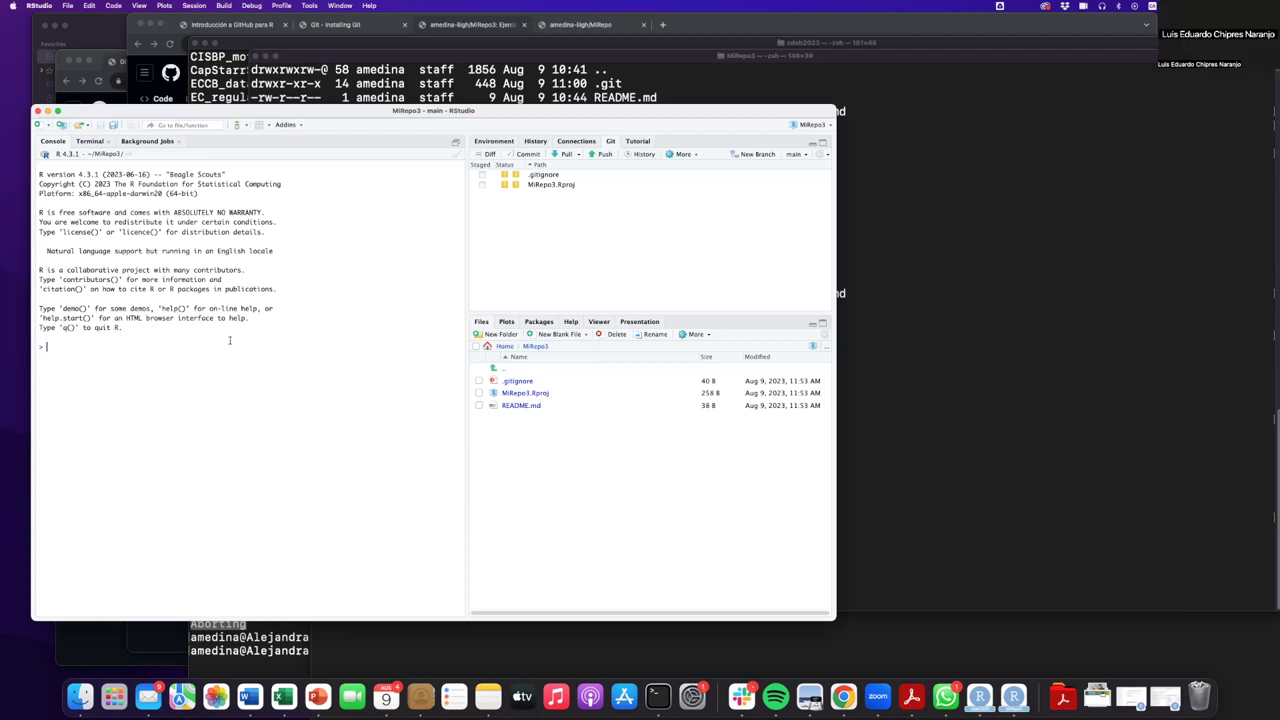
{"action": "left_click", "coordinate": [67, 5]}
{"action": "left_click", "coordinate": [83, 31]}
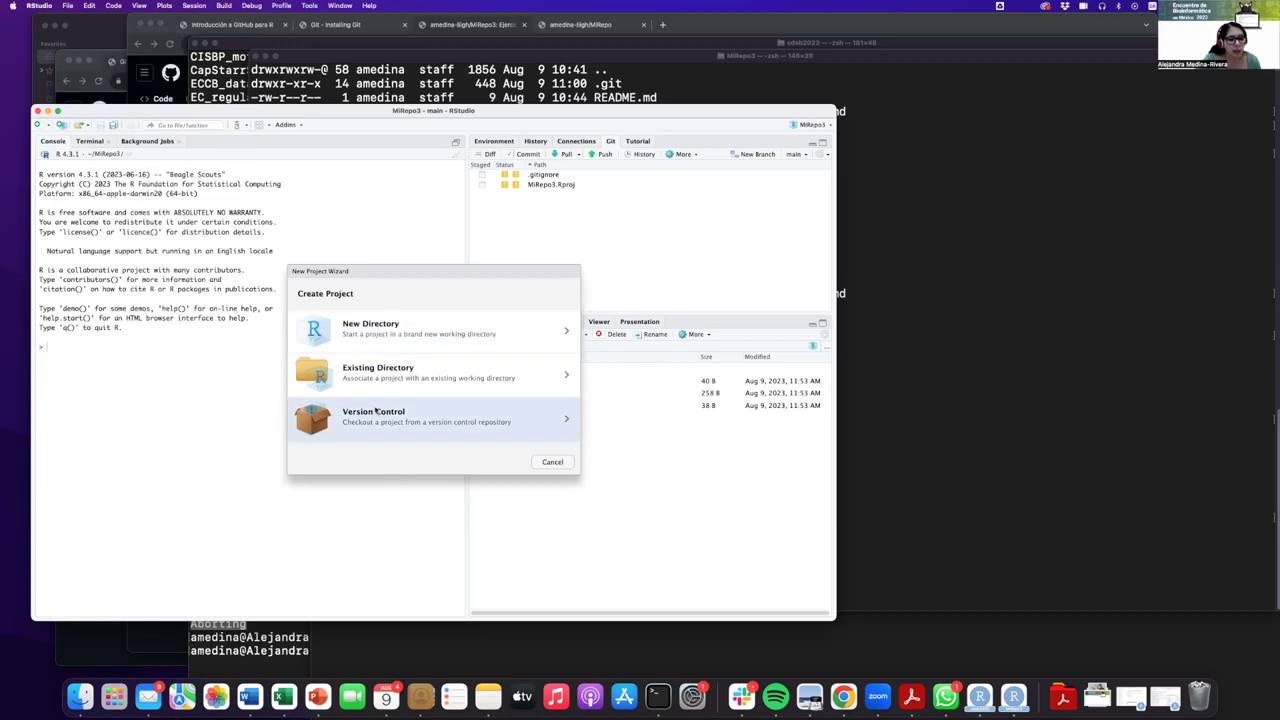
{"action": "left_click", "coordinate": [373, 422]}
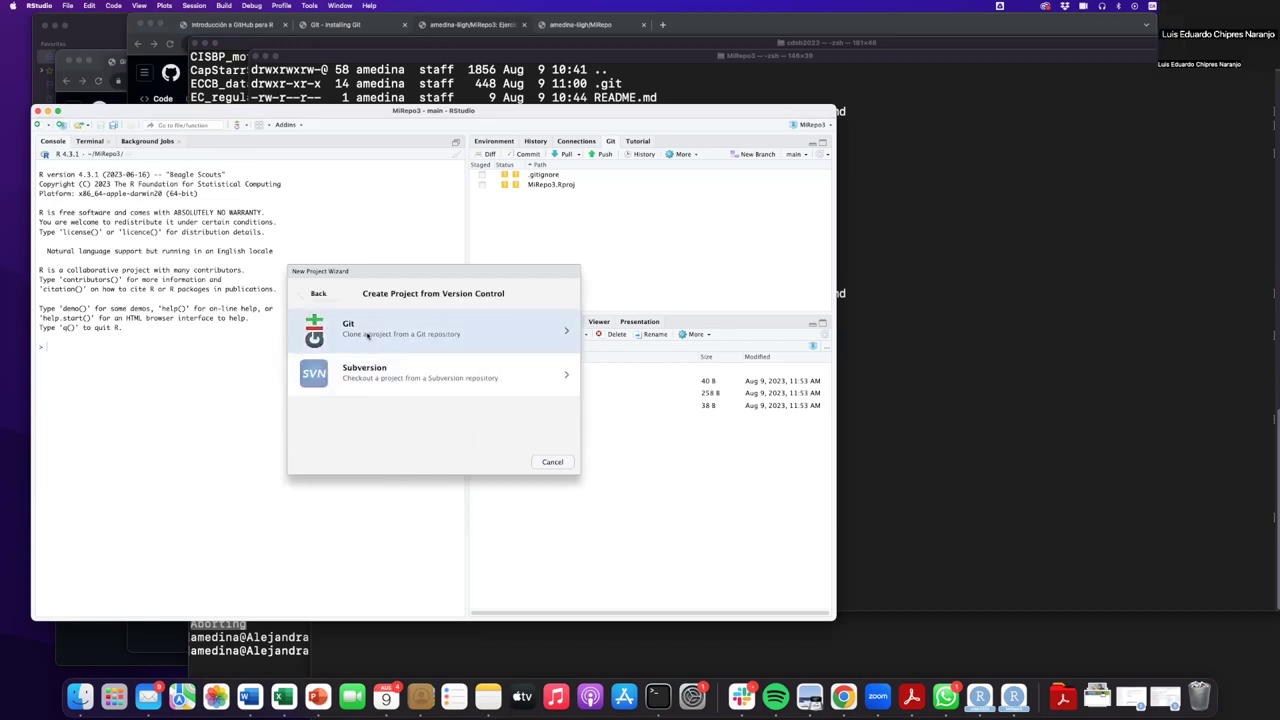
{"action": "left_click", "coordinate": [368, 336]}
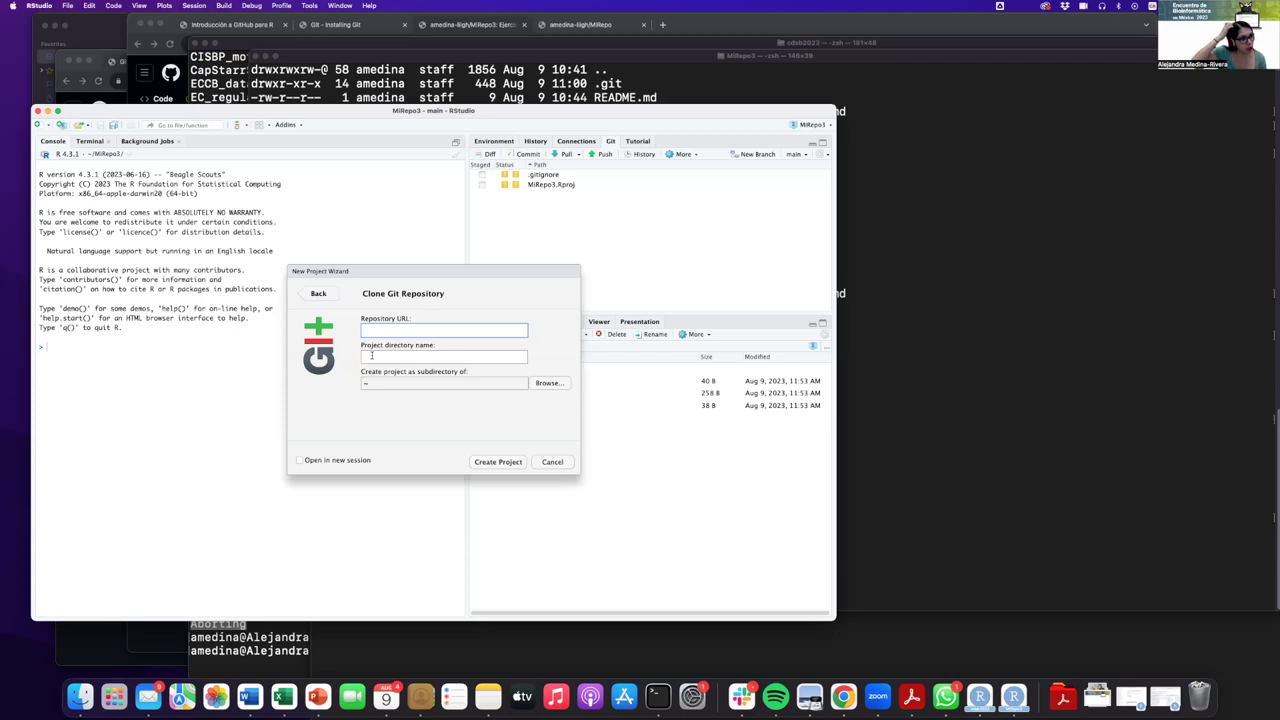
{"action": "left_click", "coordinate": [552, 465]}
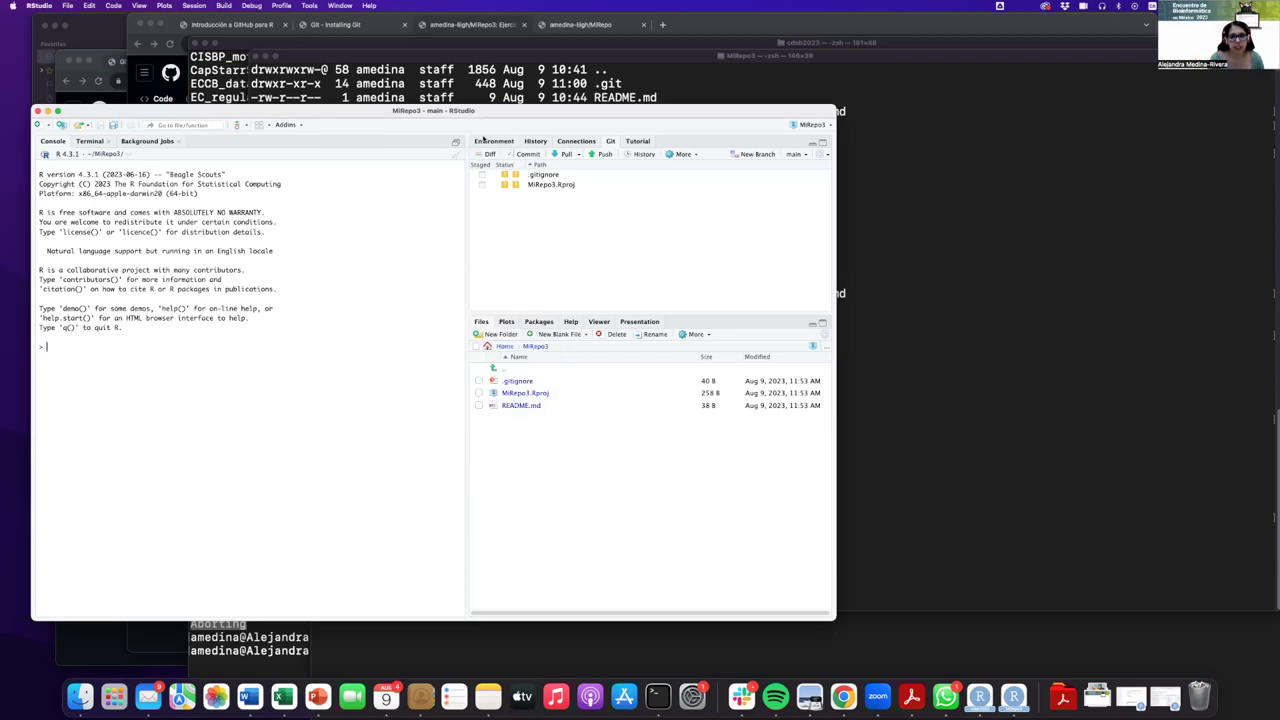
Show the project's environment, open README.md from the MiRepo3 folder and review its text.
{"action": "left_click", "coordinate": [484, 142]}
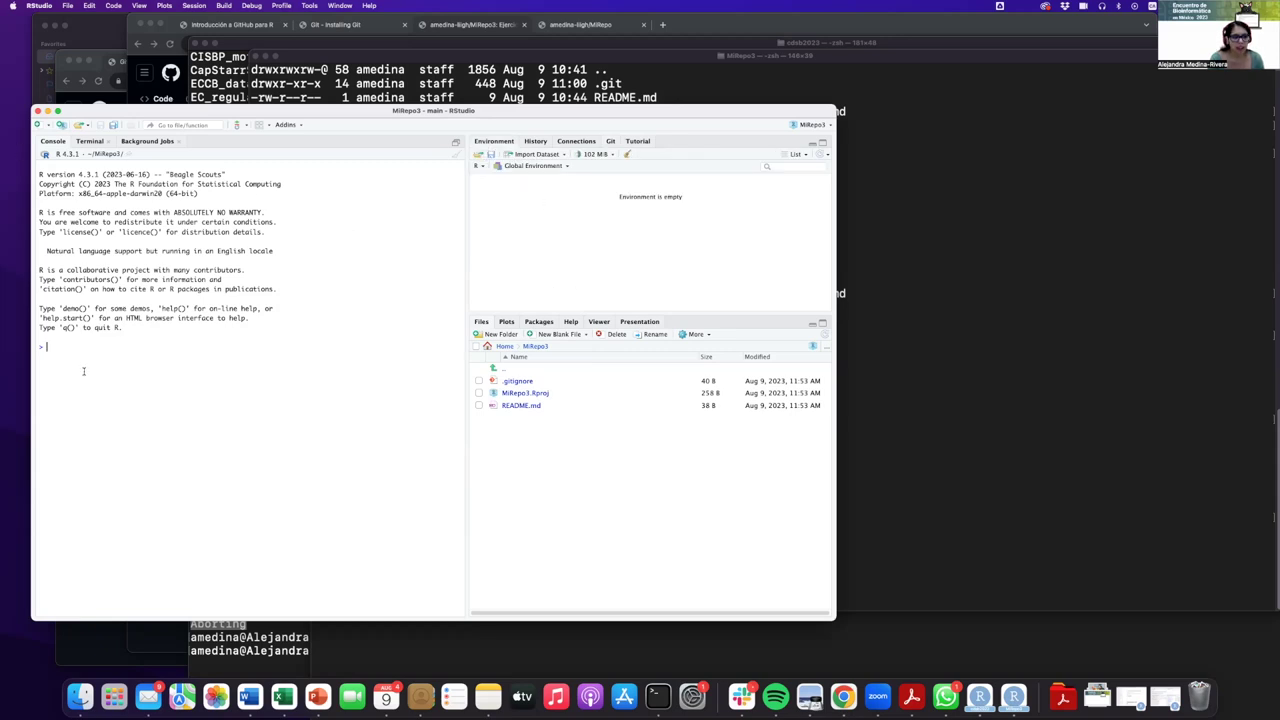
{"action": "left_click", "coordinate": [521, 406]}
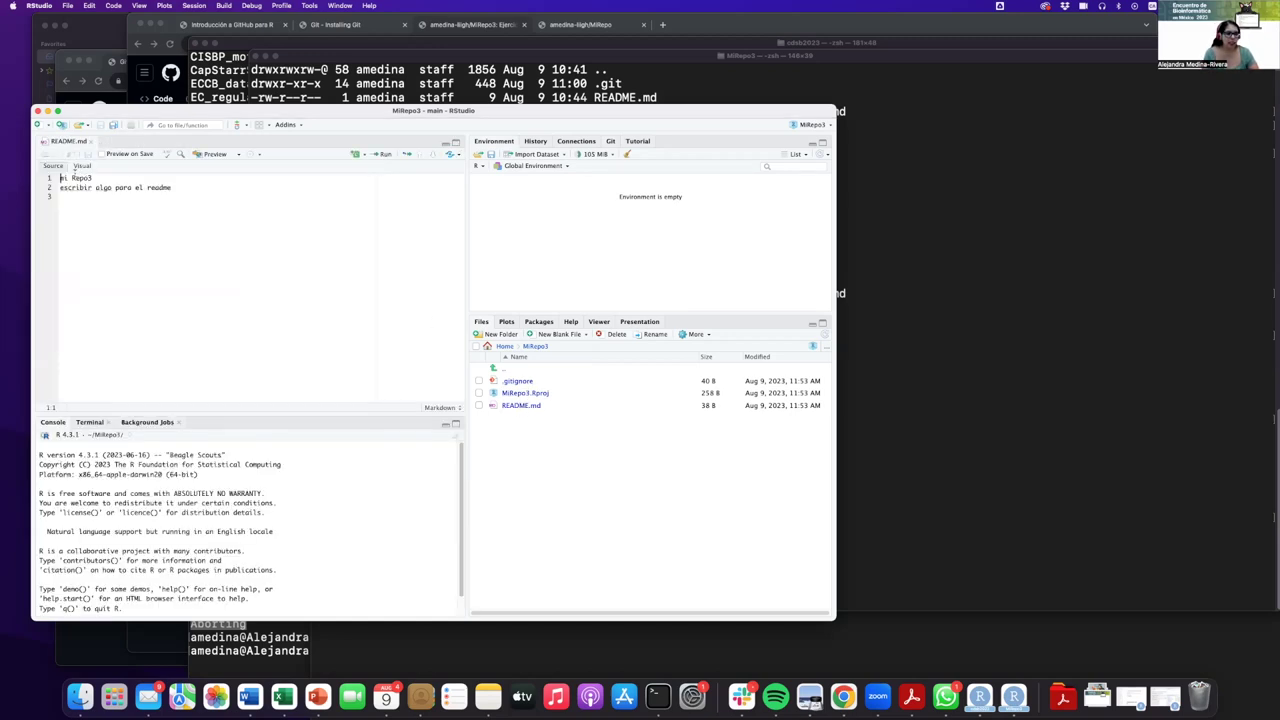
{"action": "left_click_drag", "start_coordinate": [60, 178], "coordinate": [104, 204]}
{"action": "left_click", "coordinate": [536, 468]}
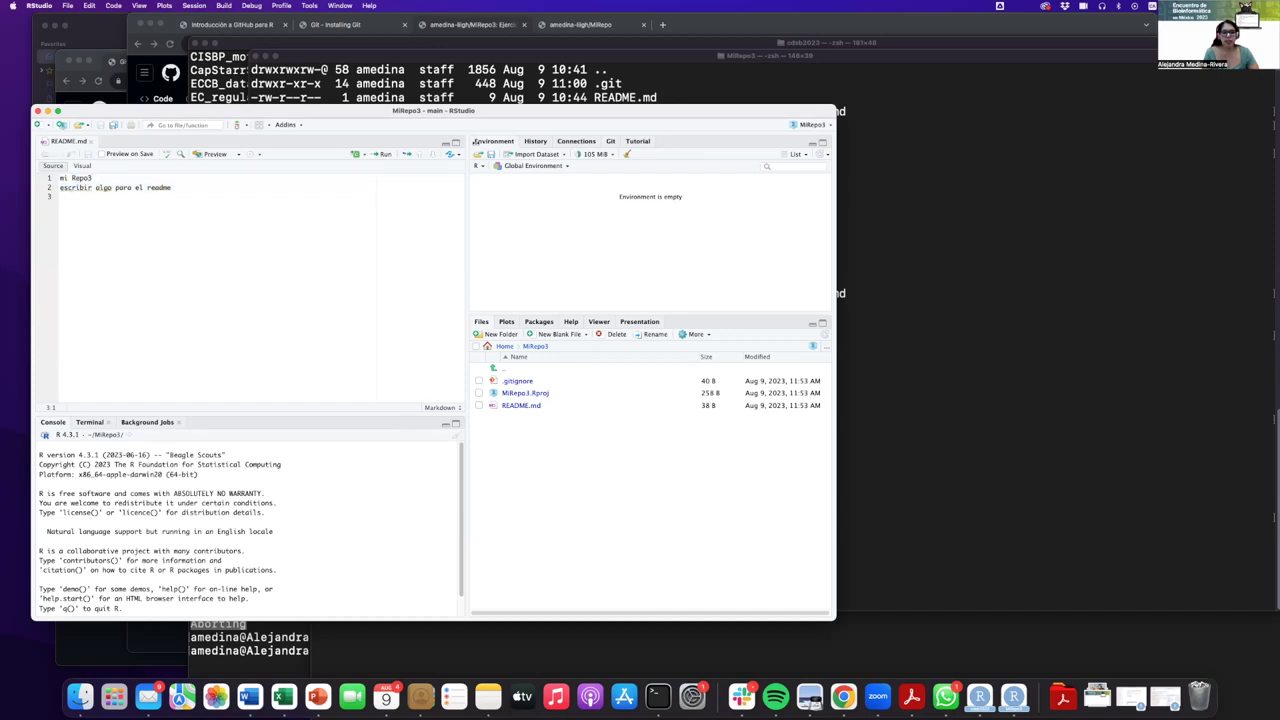
Stage the untracked files .gitignore and MiRepo3.Rproj for the next commit.
{"action": "left_click", "coordinate": [611, 142]}
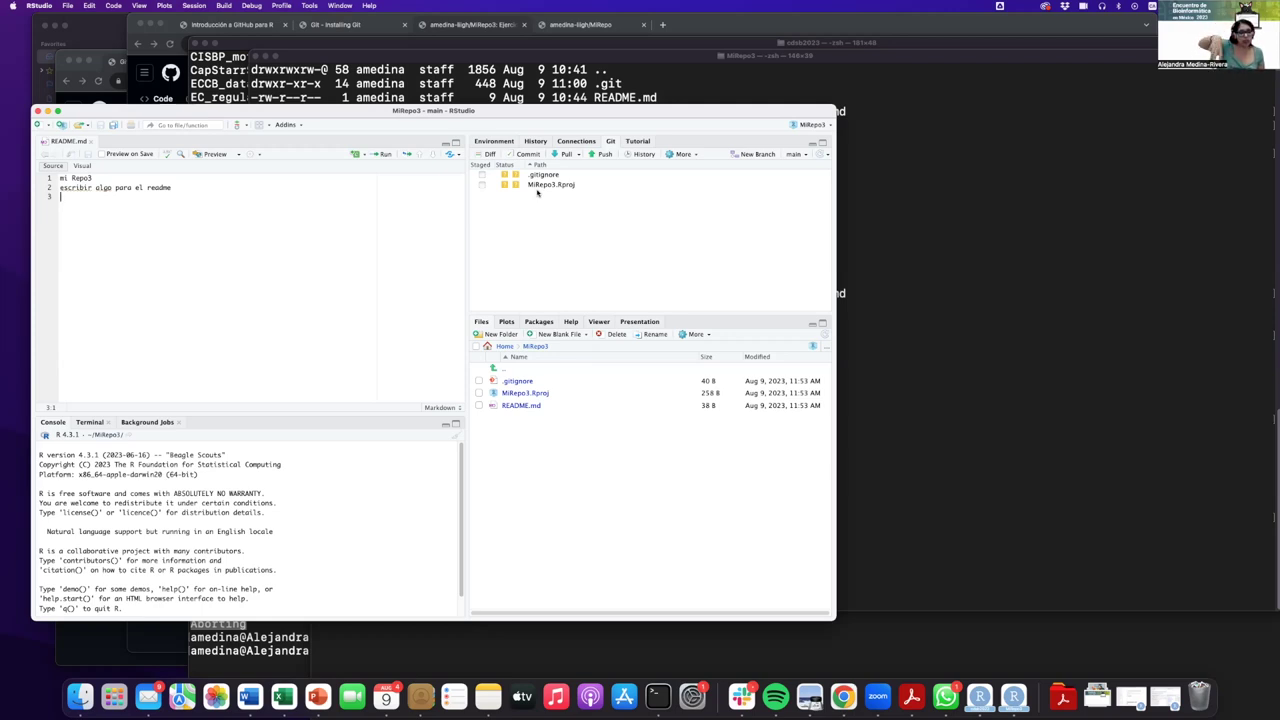
{"action": "left_click", "coordinate": [481, 175]}
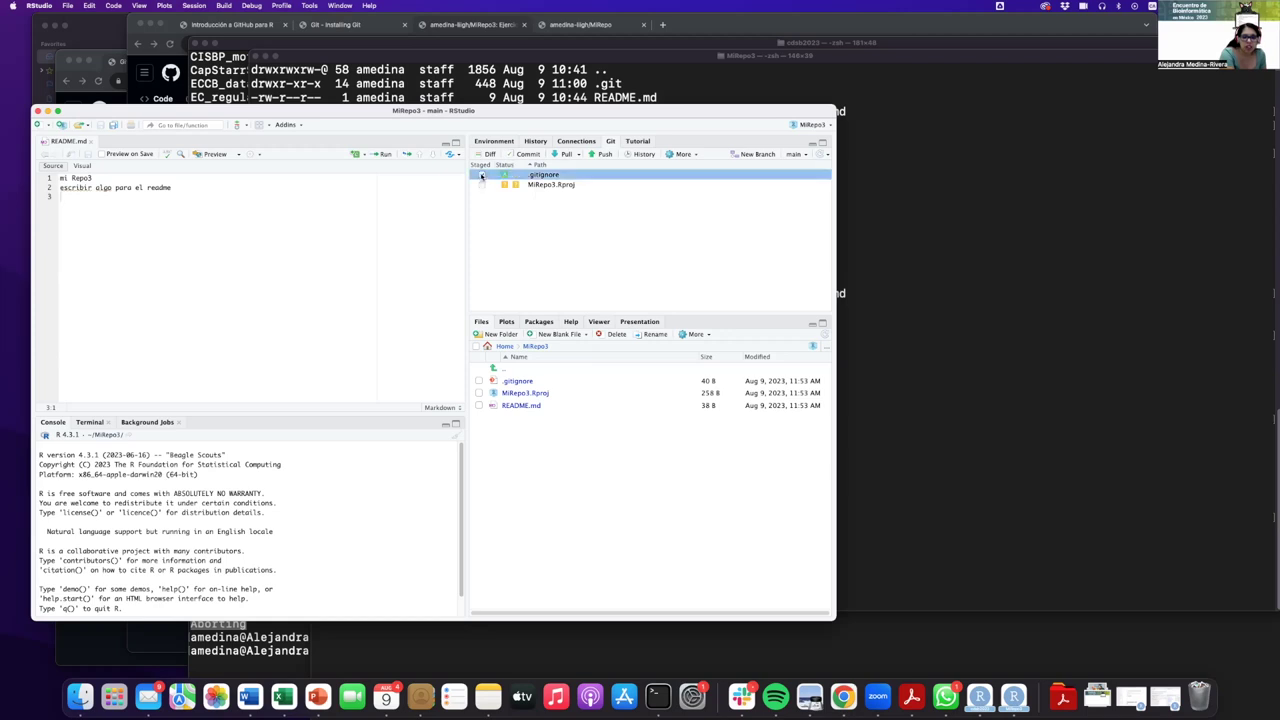
{"action": "left_click", "coordinate": [483, 186]}
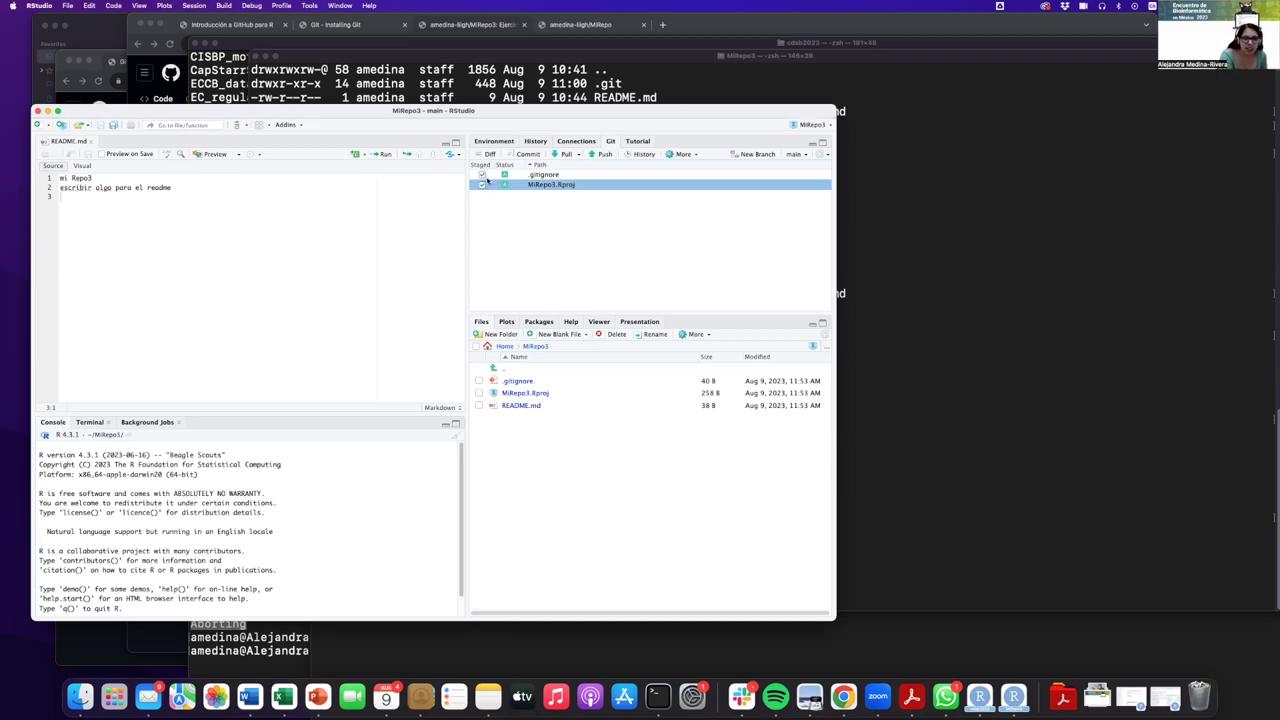
Open the commit review for the staged files and enter the commit message "Add rproject file and gitignore file".
{"action": "left_click", "coordinate": [528, 155]}
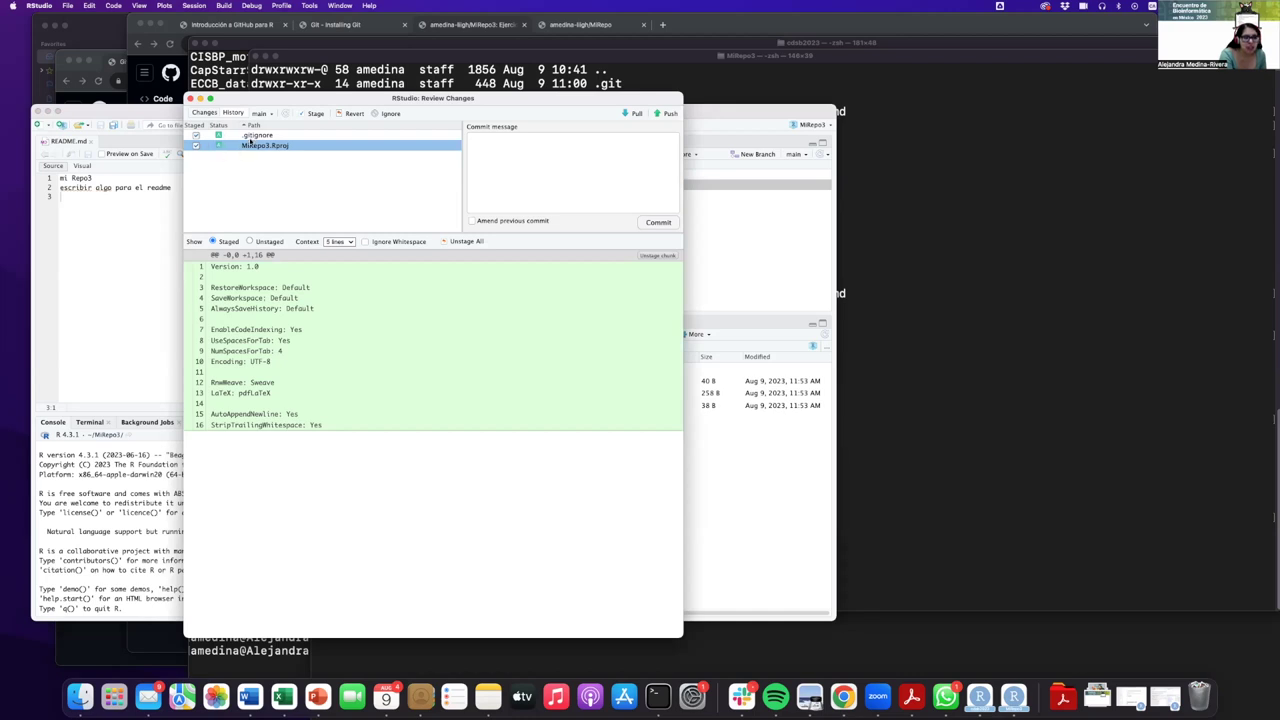
{"action": "left_click", "coordinate": [475, 147]}
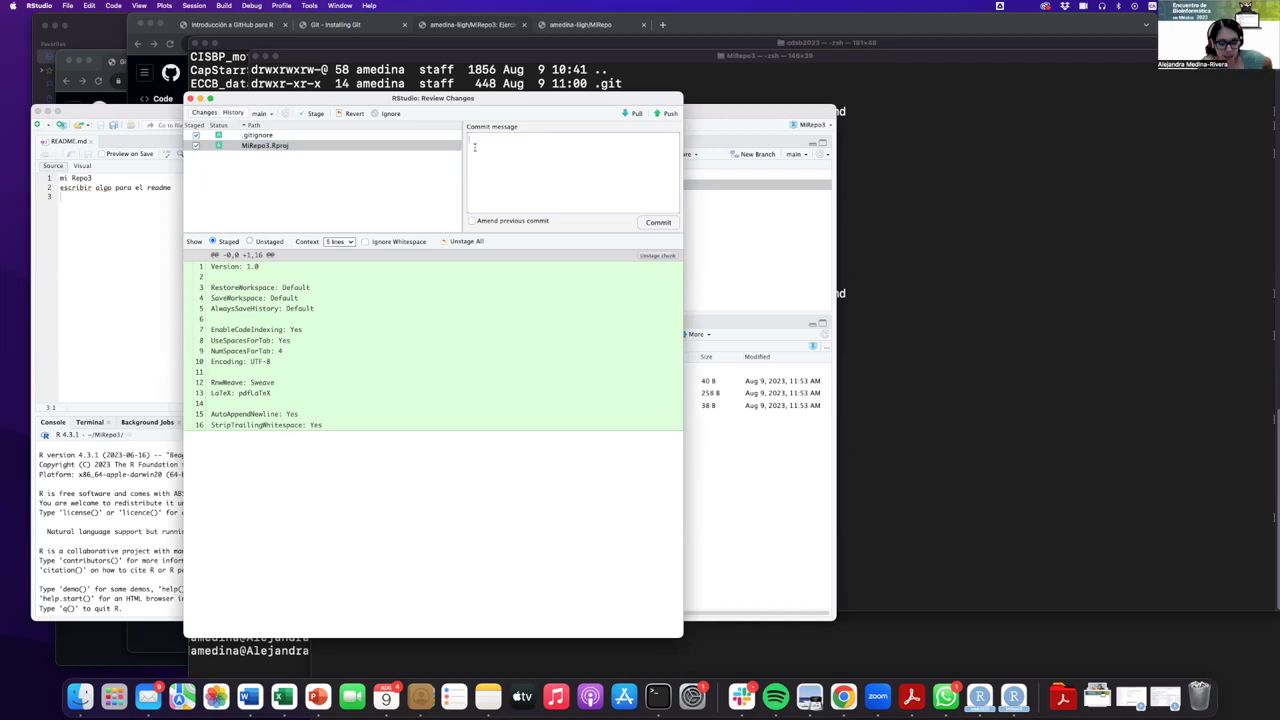
{"action": "type", "text": "Add rproject file and gitignore file"}
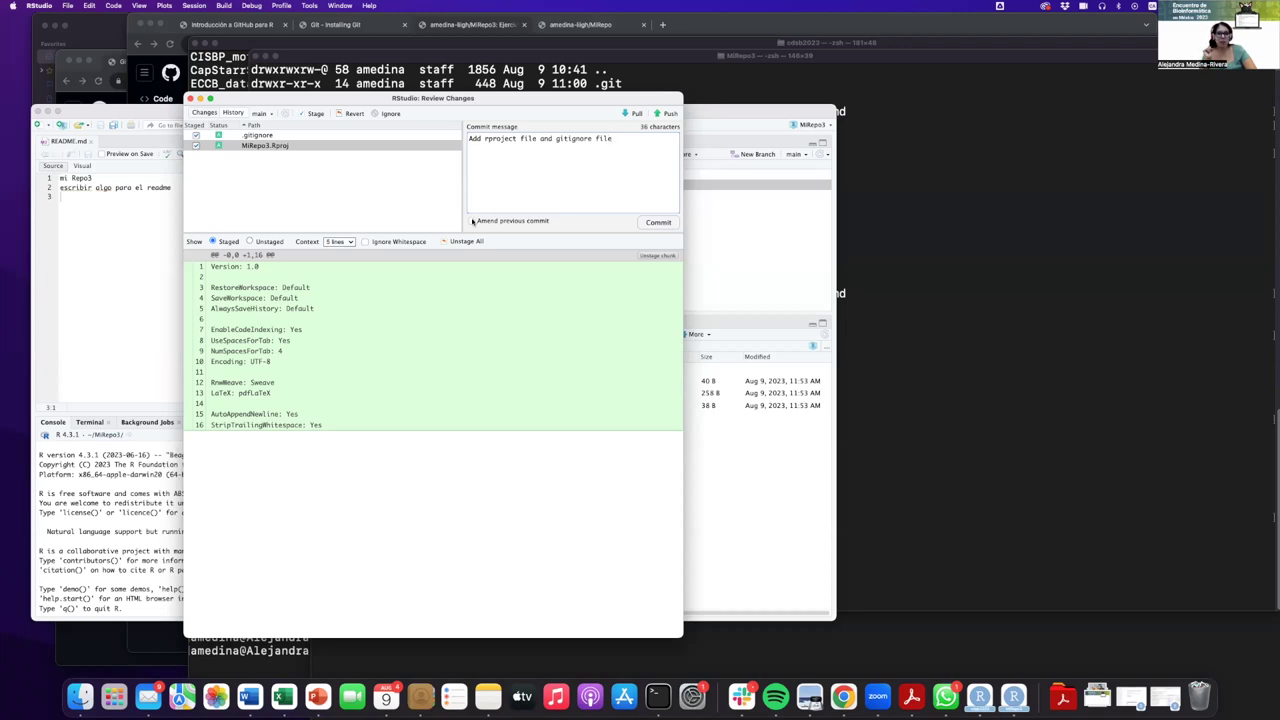
{"action": "left_click", "coordinate": [472, 221]}
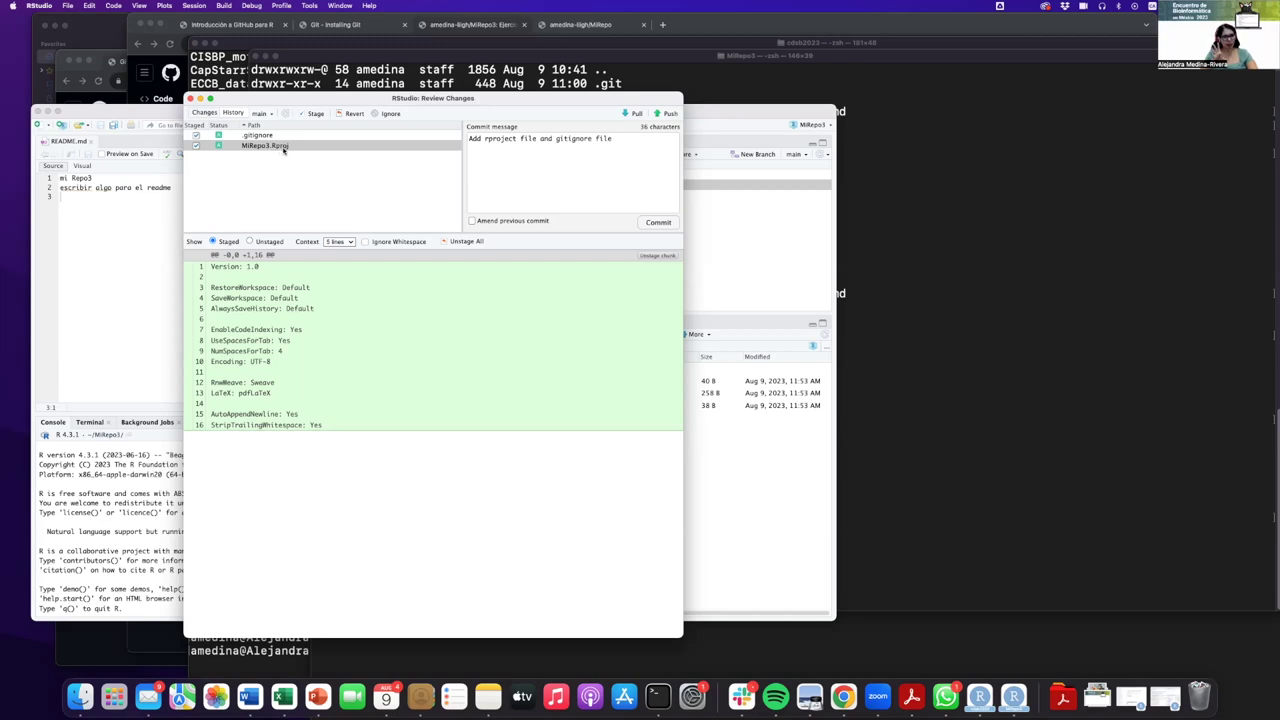
{"action": "left_click", "coordinate": [70, 6]}
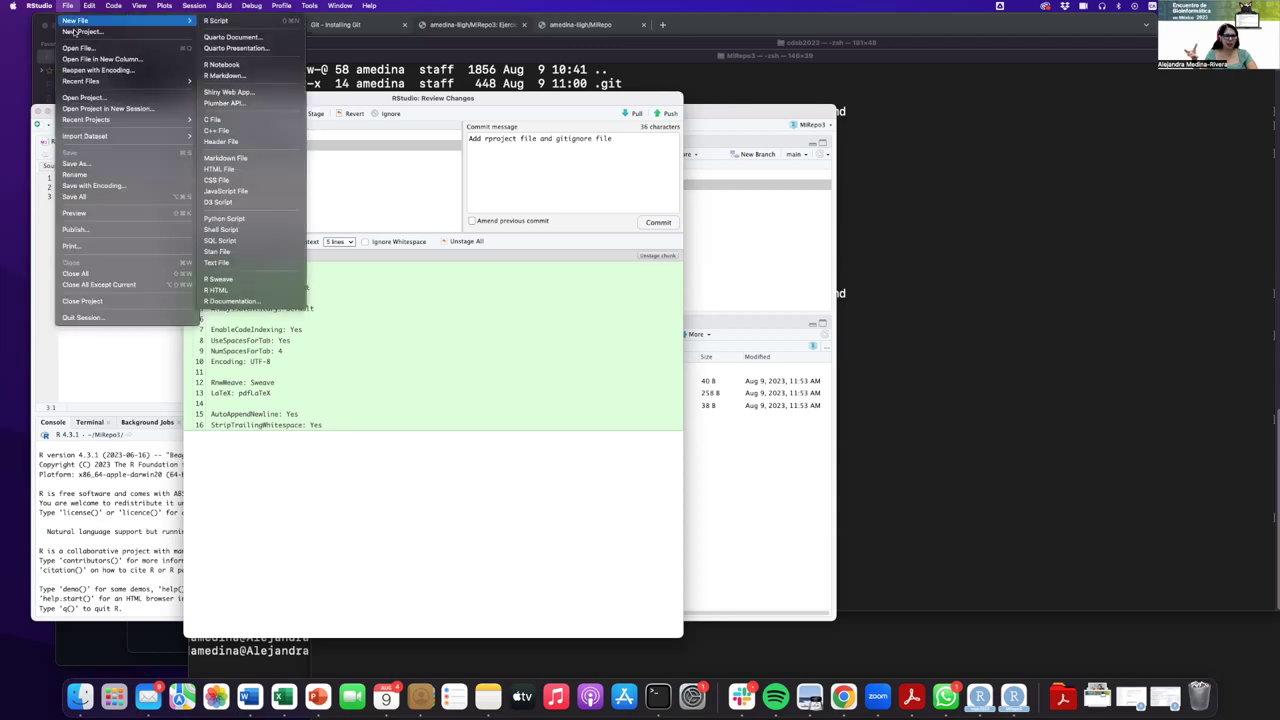
{"action": "left_click", "coordinate": [79, 33]}
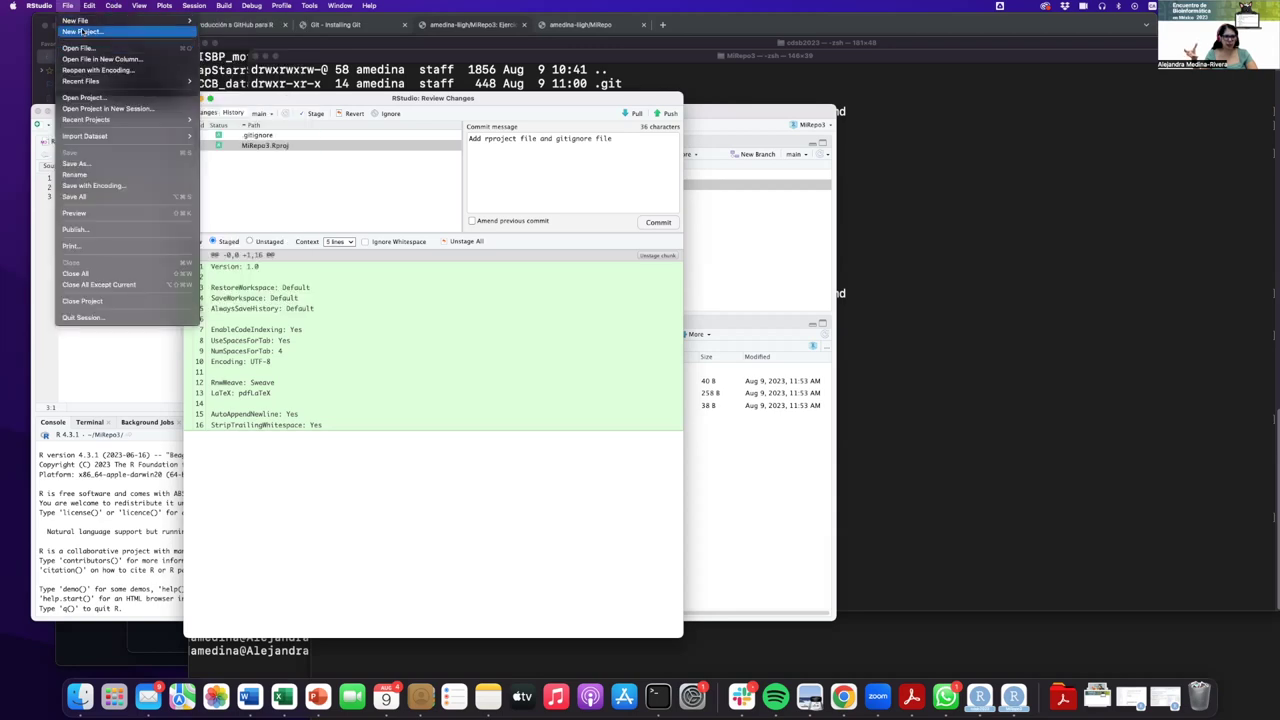
{"action": "left_click", "coordinate": [84, 37]}
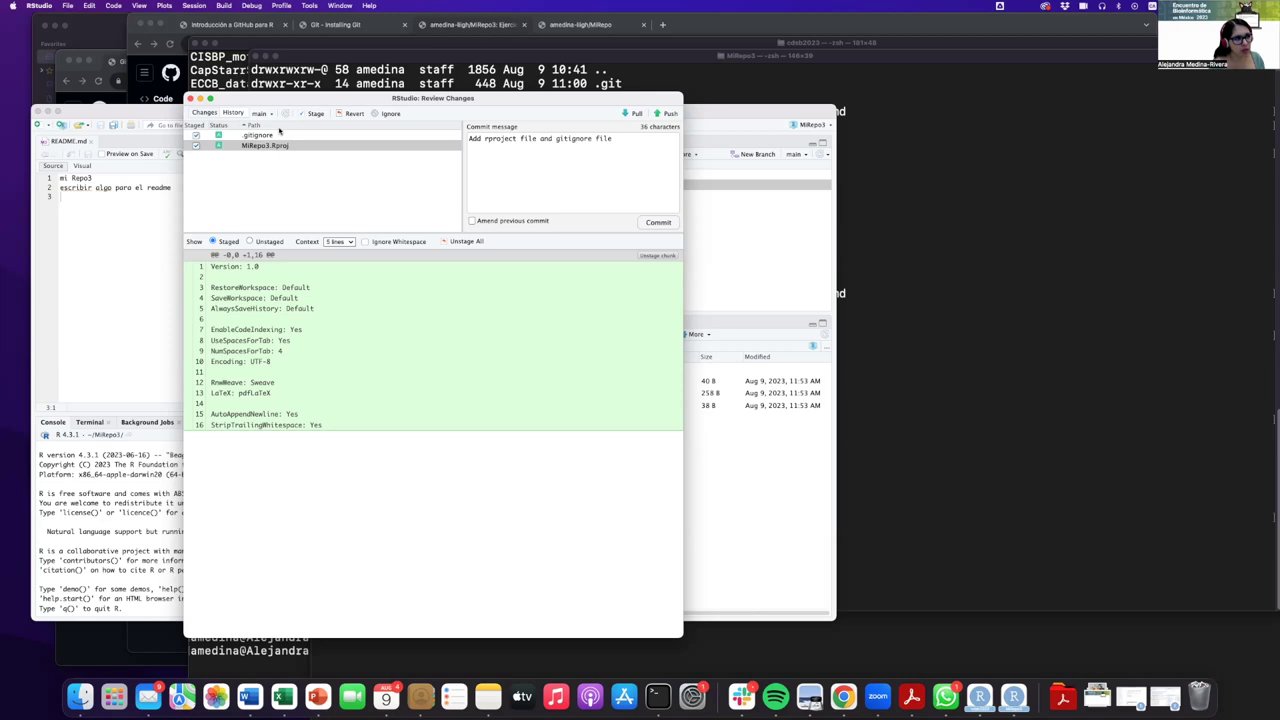
{"action": "left_click", "coordinate": [65, 6]}
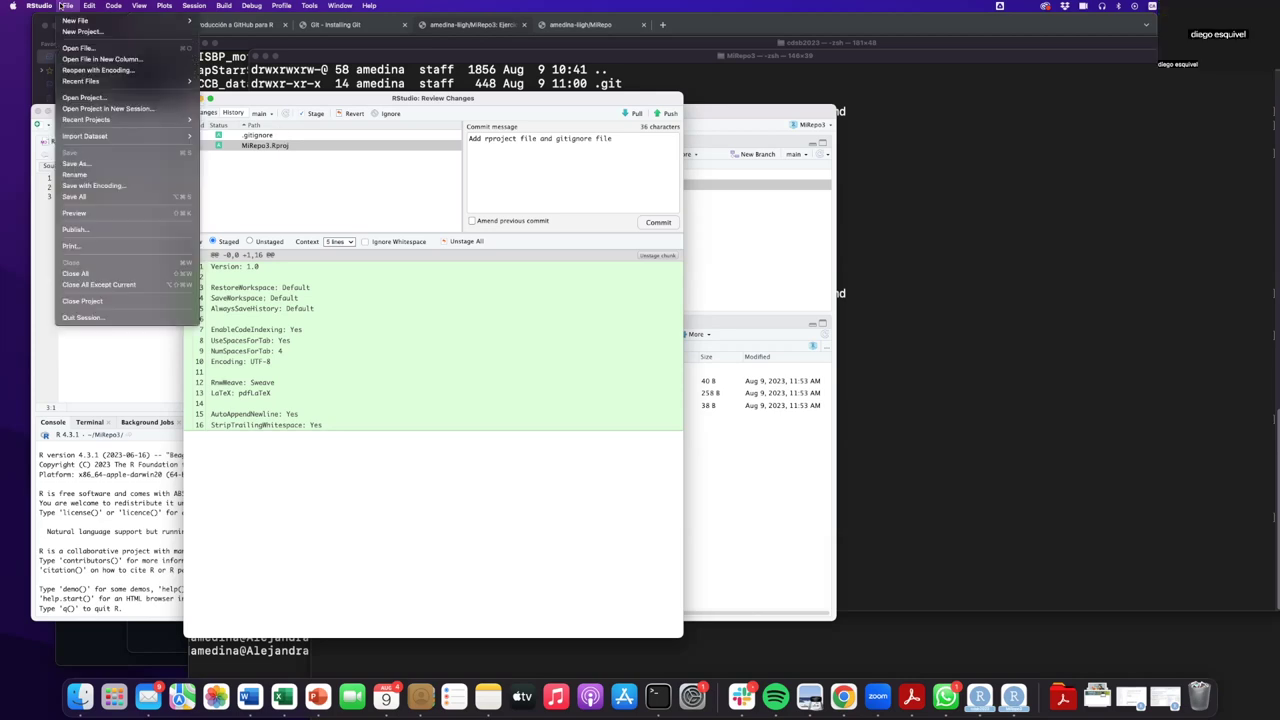
{"action": "left_click", "coordinate": [120, 33]}
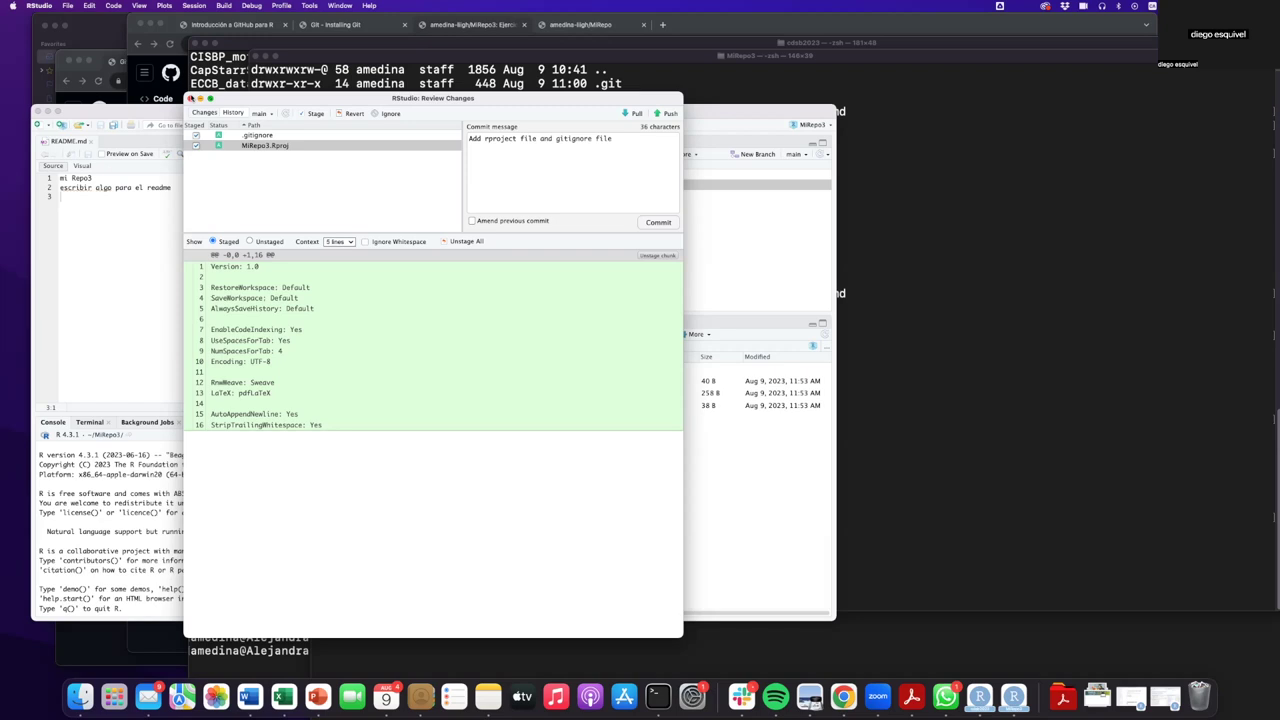
{"action": "left_click", "coordinate": [190, 98]}
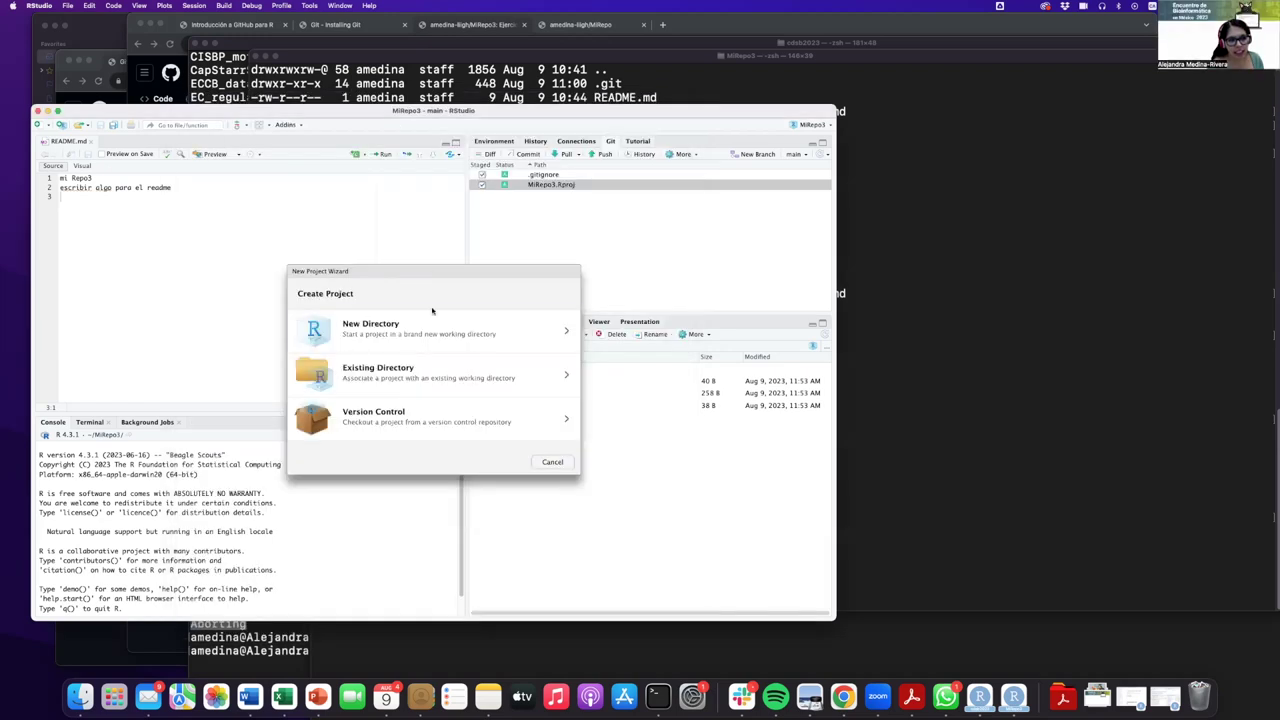
{"action": "left_click", "coordinate": [554, 462]}
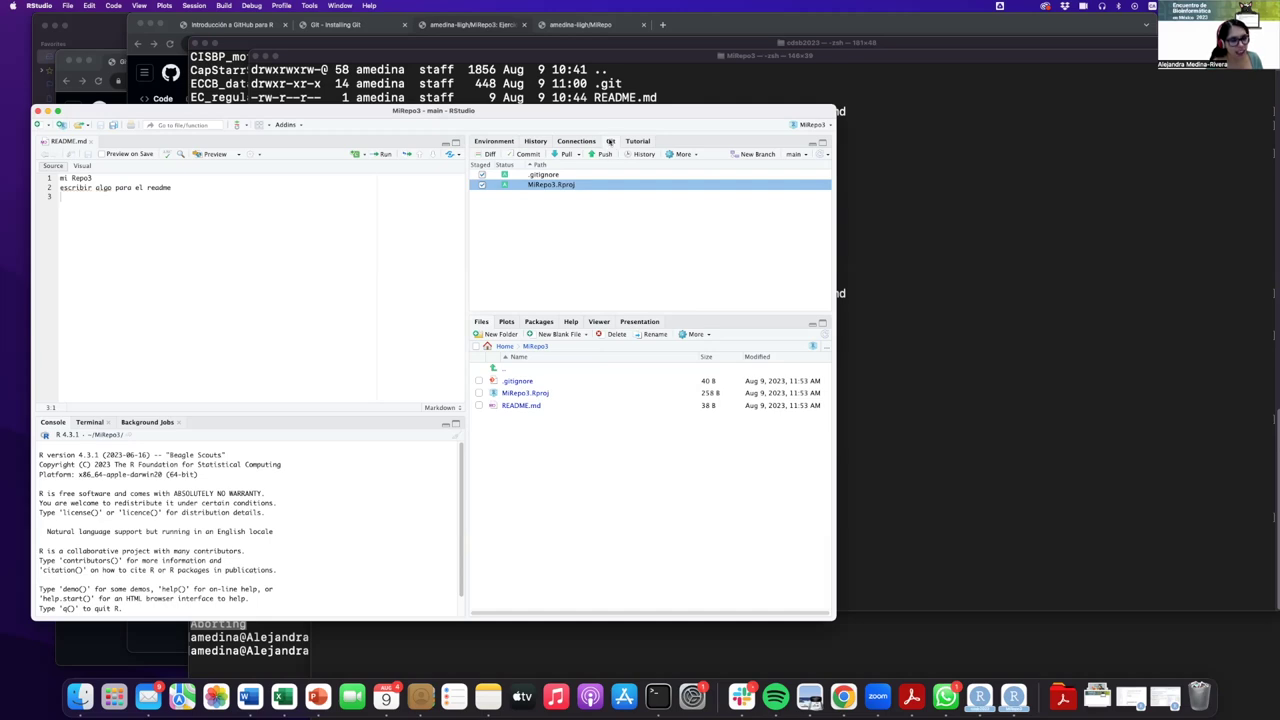
Unstage .gitignore and MiRepo3.Rproj, and stage both files again.
{"action": "left_click", "coordinate": [483, 176]}
{"action": "left_click", "coordinate": [482, 187]}
{"action": "left_click", "coordinate": [482, 175]}
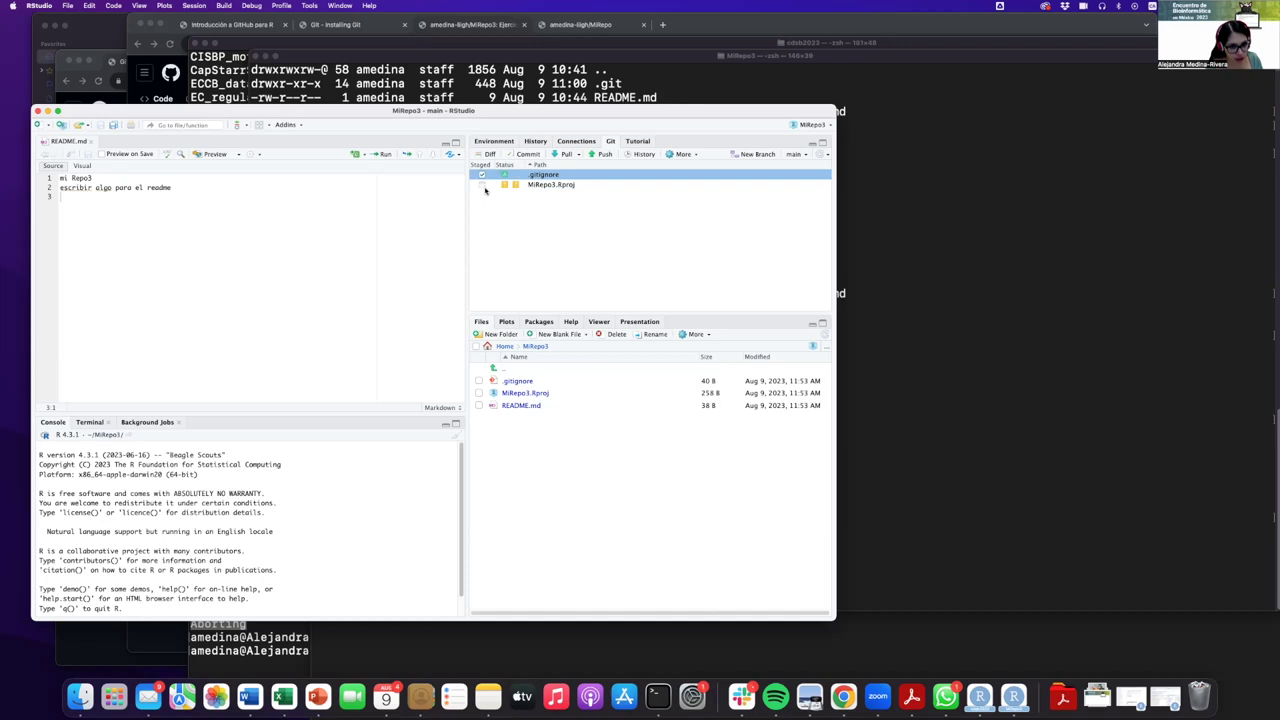
{"action": "left_click", "coordinate": [482, 185]}
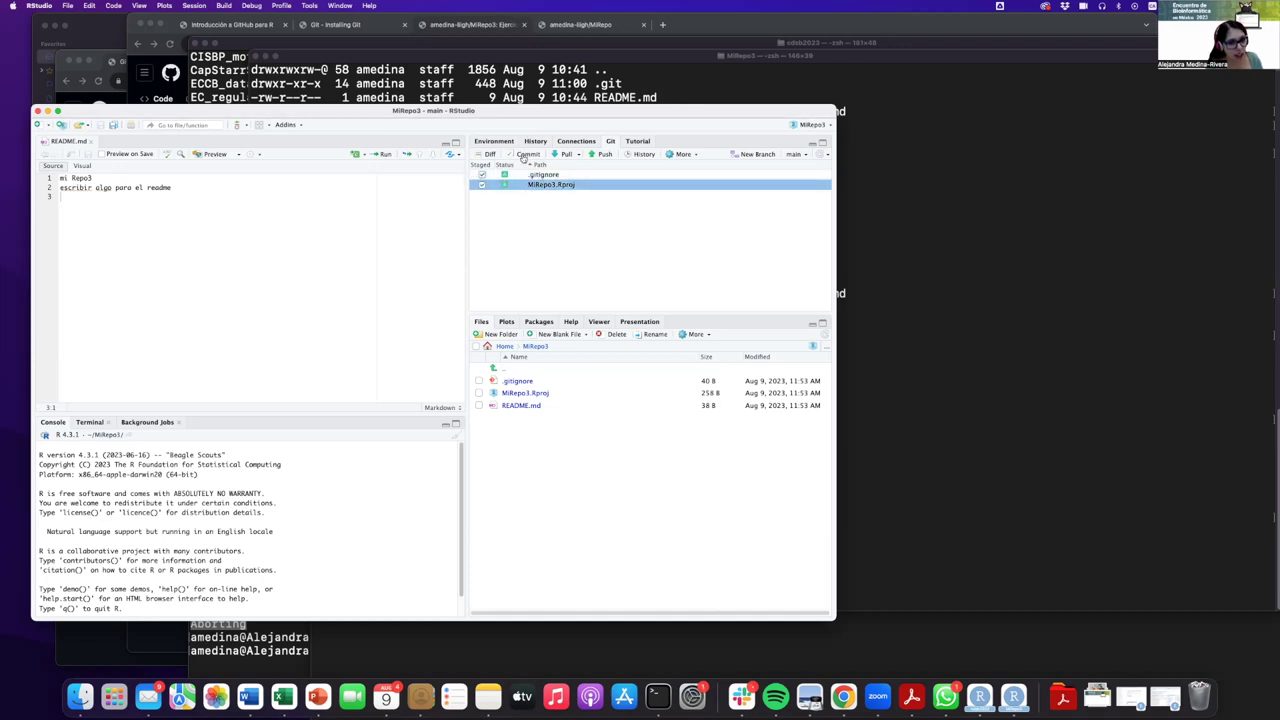
Commit the staged .gitignore and MiRepo3.Rproj with the message "Creacion de rproject y giginore", and close the commit review after checking its output.
{"action": "left_click", "coordinate": [524, 156]}
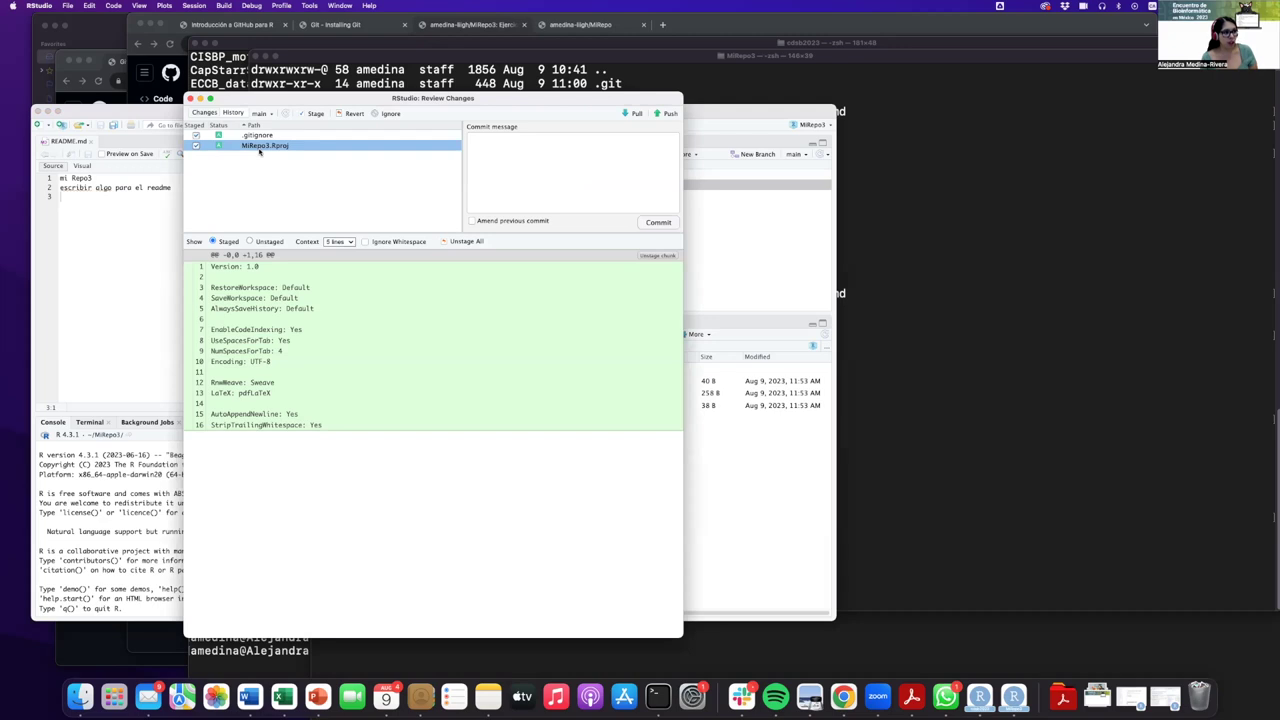
{"action": "left_click", "coordinate": [512, 169]}
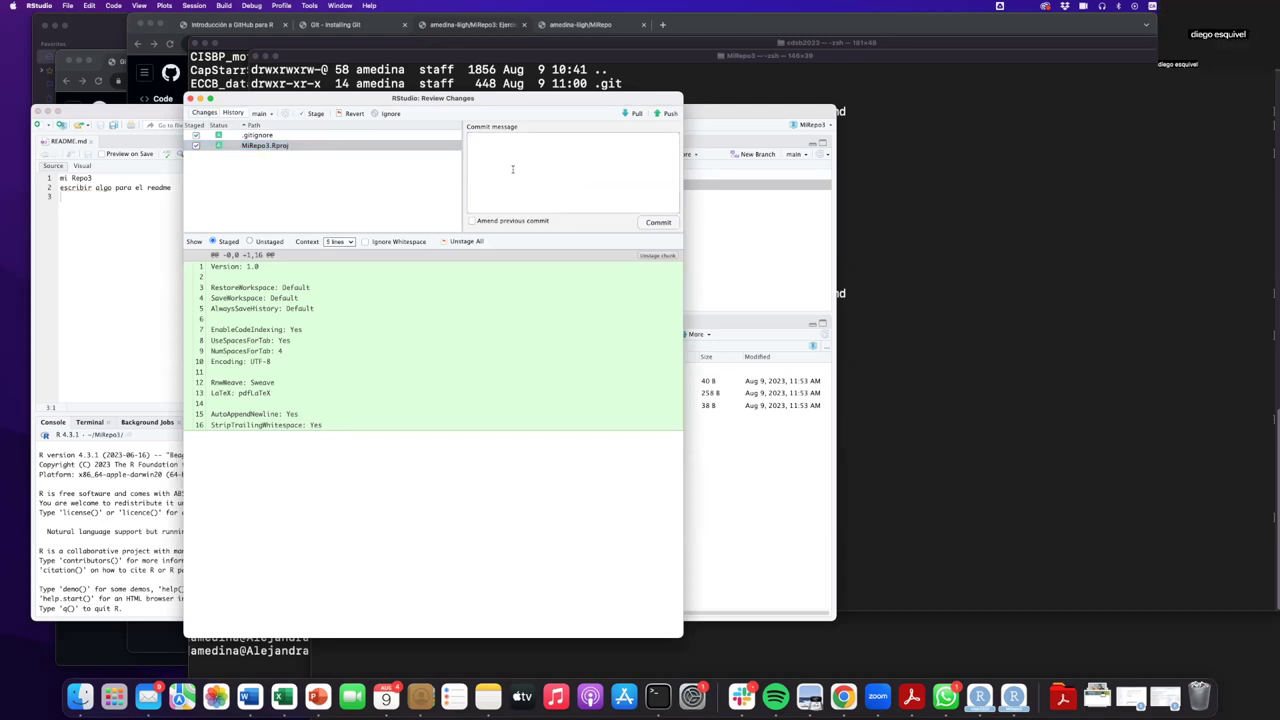
{"action": "type", "text": "Creacion de"}
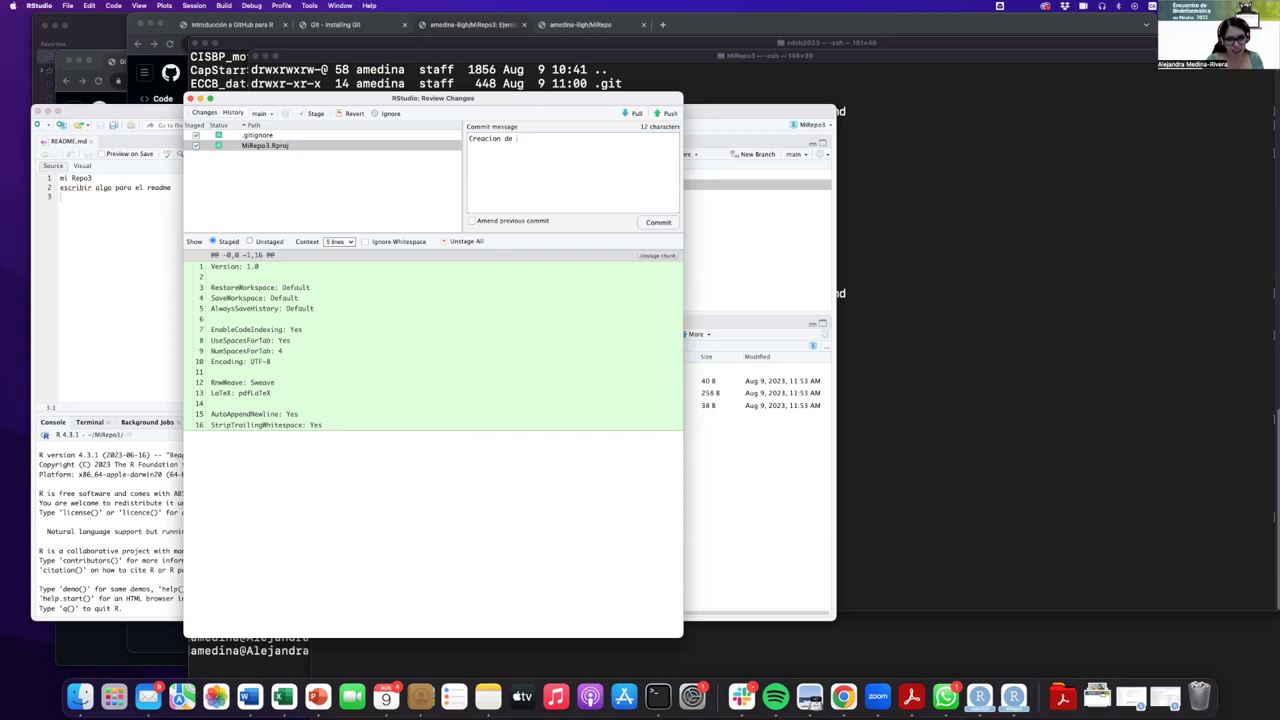
{"action": "type", "text": "rproject y giginore"}
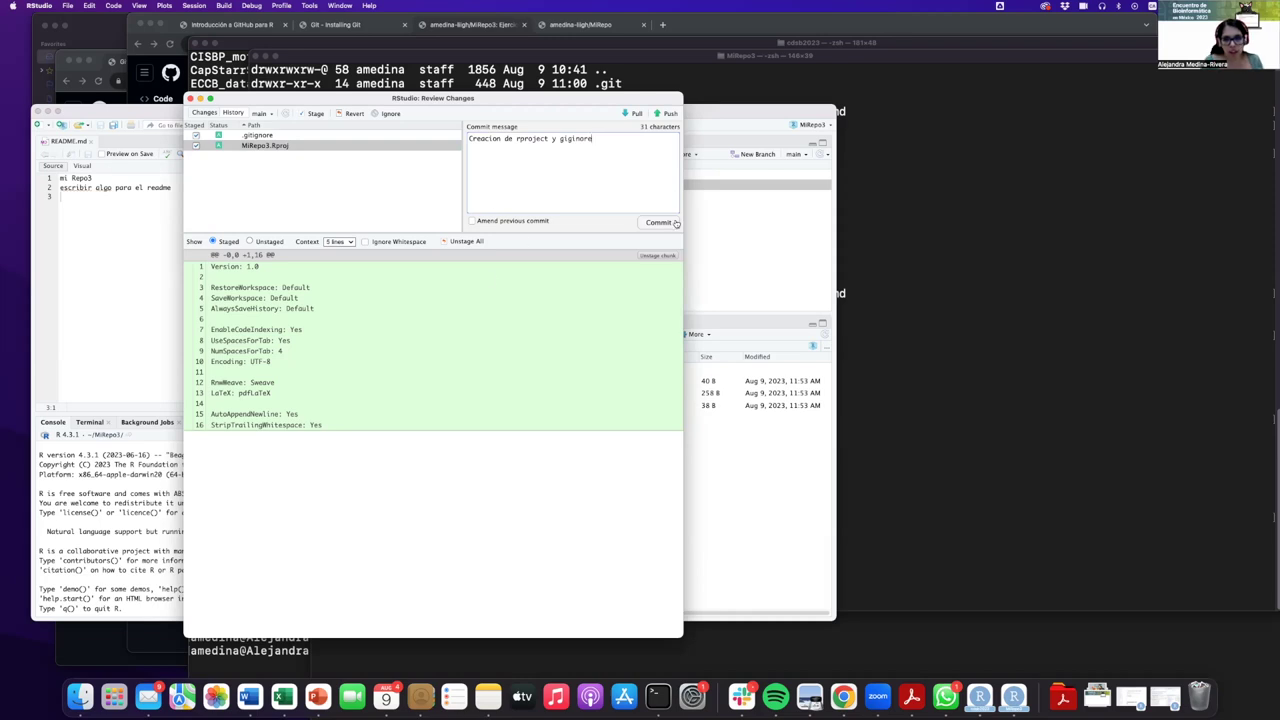
{"action": "left_click", "coordinate": [659, 222]}
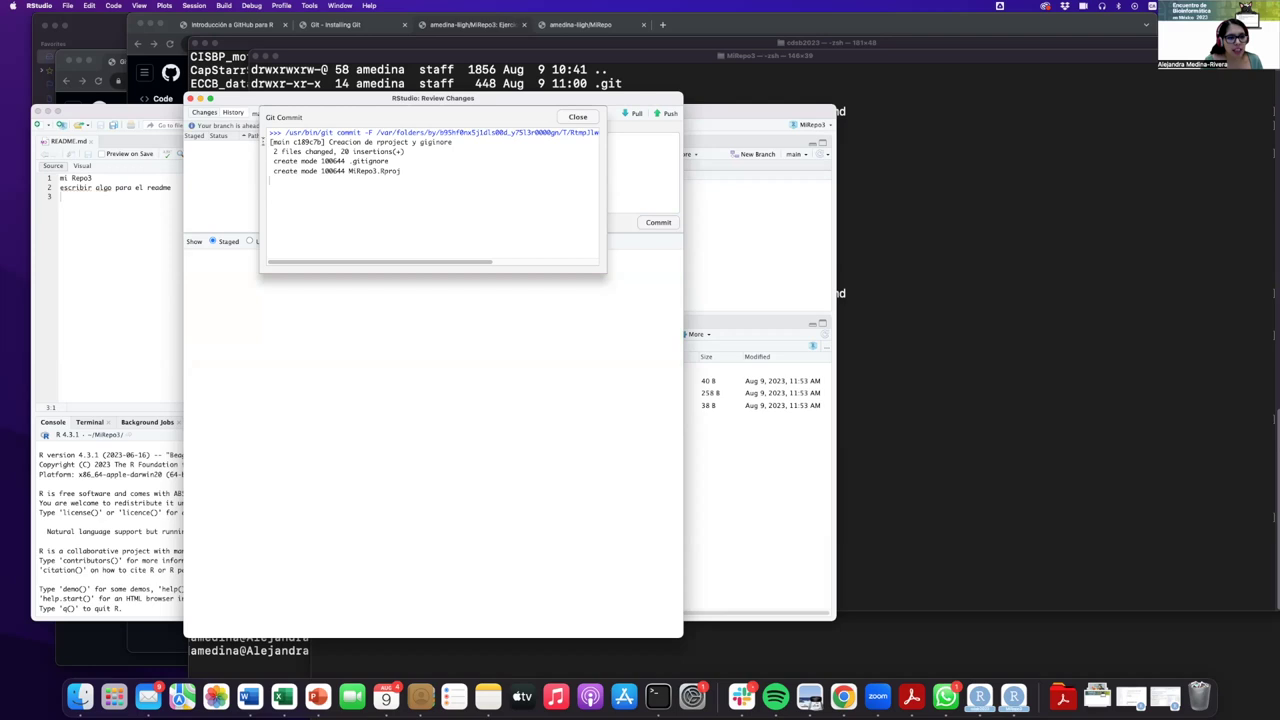
{"action": "left_click_drag", "start_coordinate": [270, 137], "coordinate": [395, 182]}
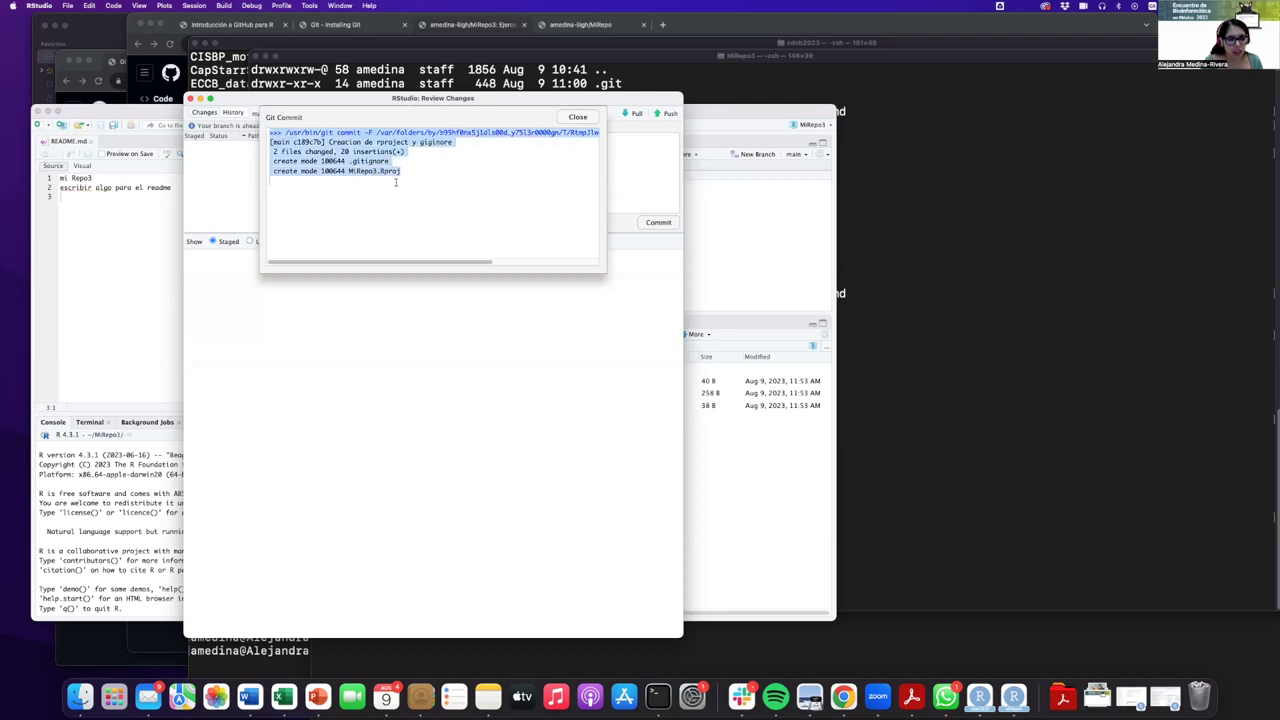
{"action": "left_click", "coordinate": [275, 152]}
{"action": "left_click_drag", "start_coordinate": [270, 160], "coordinate": [455, 170]}
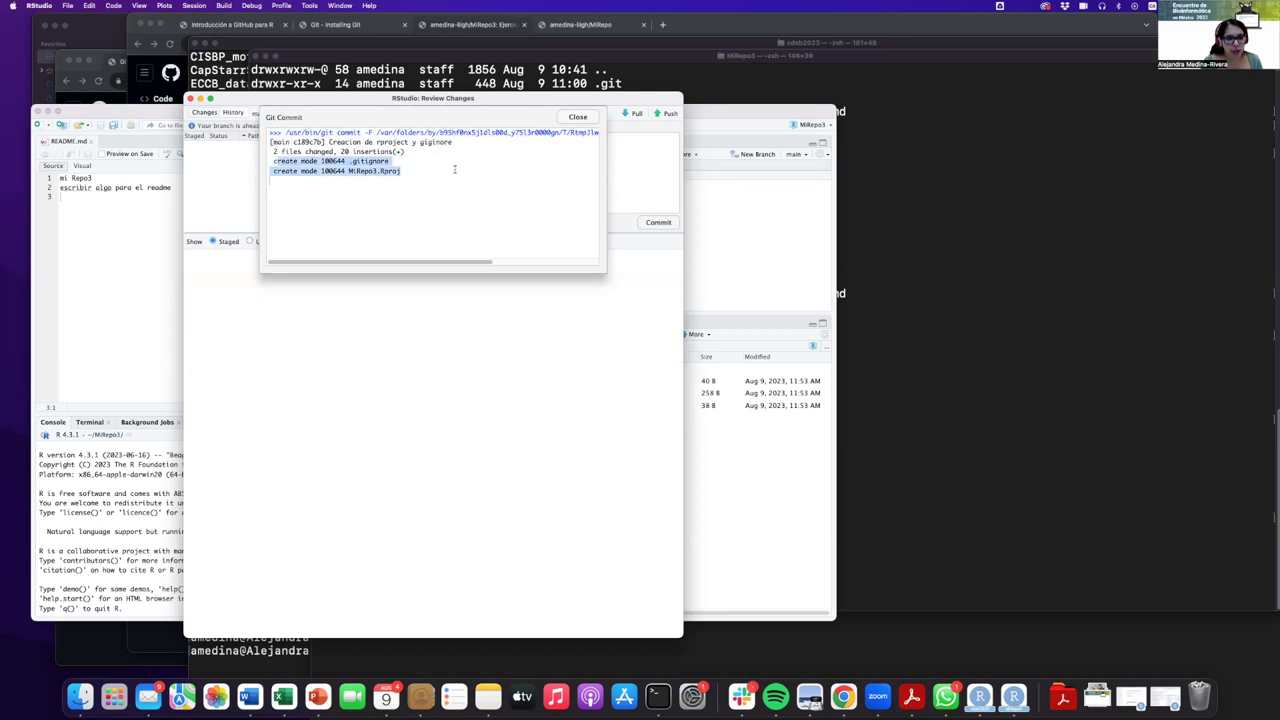
{"action": "left_click", "coordinate": [578, 117]}
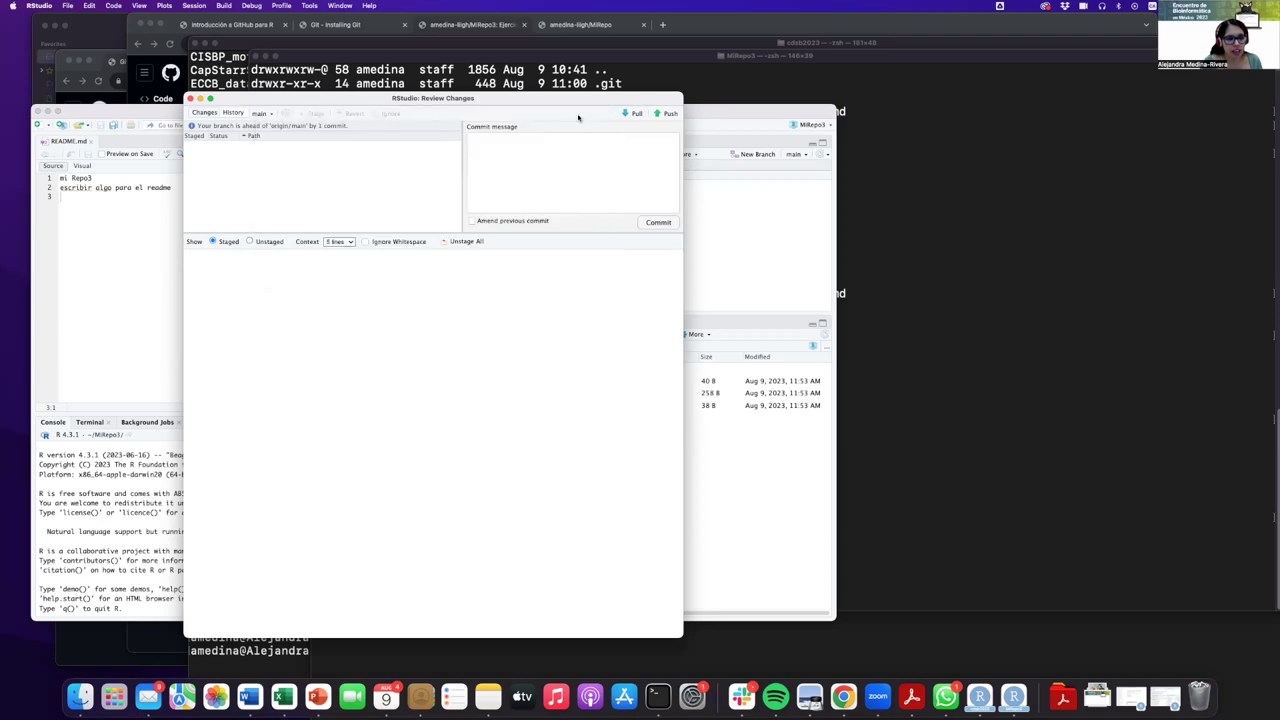
{"action": "left_click", "coordinate": [190, 98]}
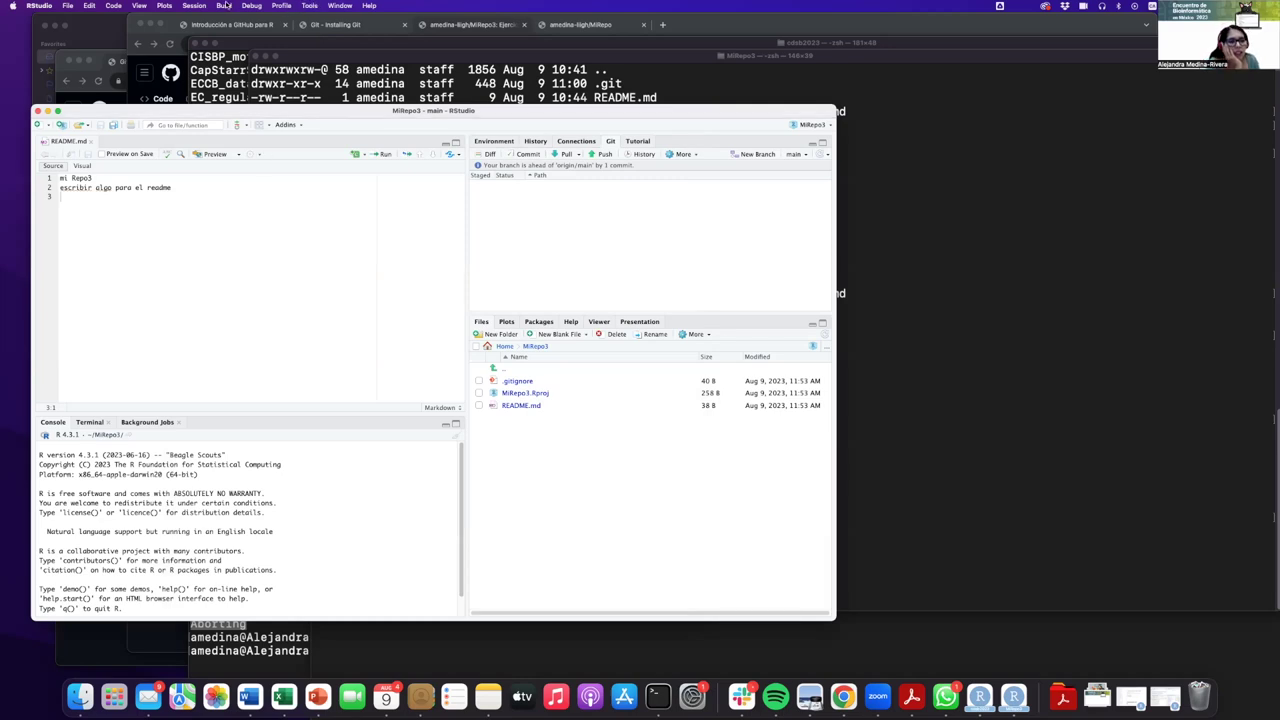
Zoom the RStudio interface in by two levels and widen its window.
{"action": "left_click", "coordinate": [140, 5]}
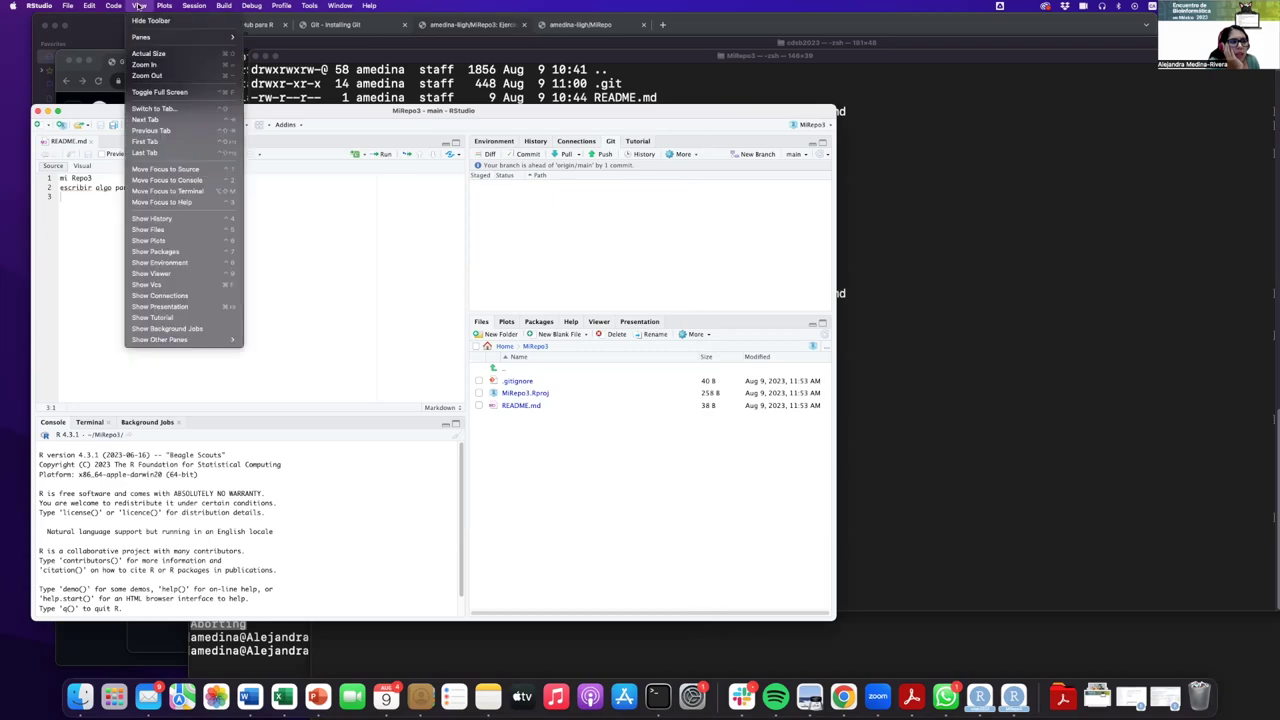
{"action": "left_click", "coordinate": [146, 66]}
{"action": "left_click", "coordinate": [139, 5]}
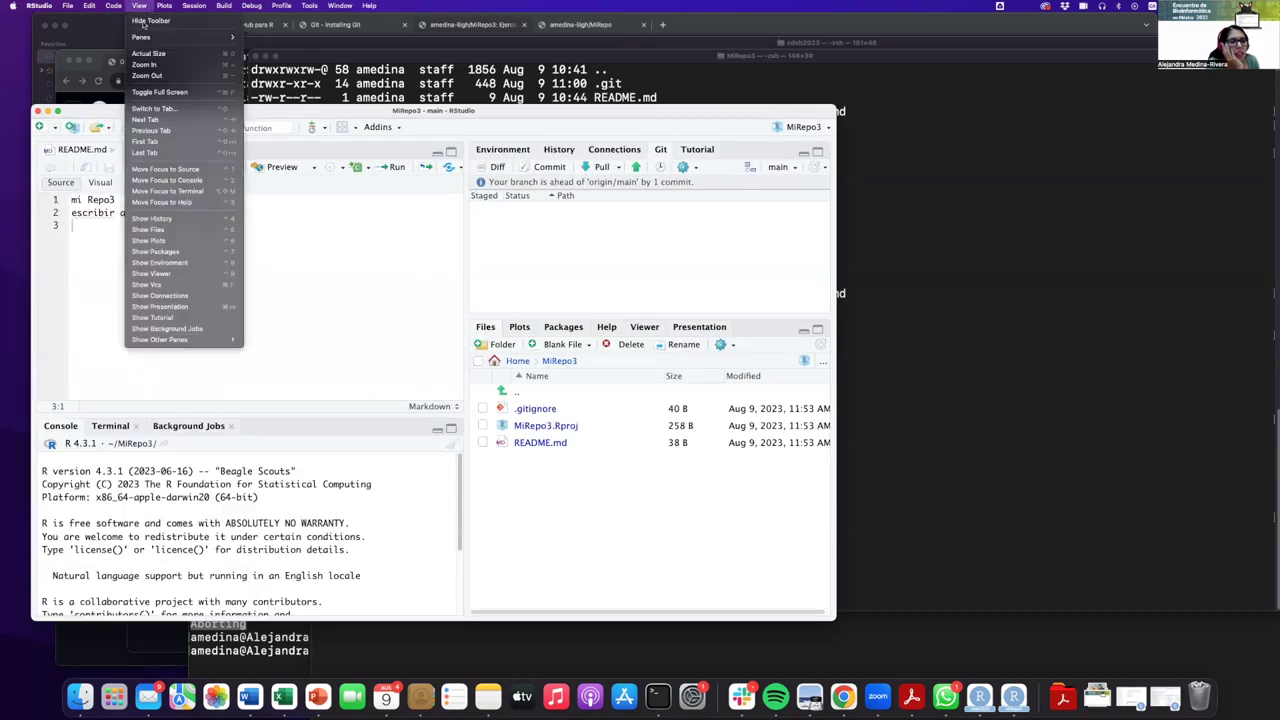
{"action": "left_click", "coordinate": [144, 64]}
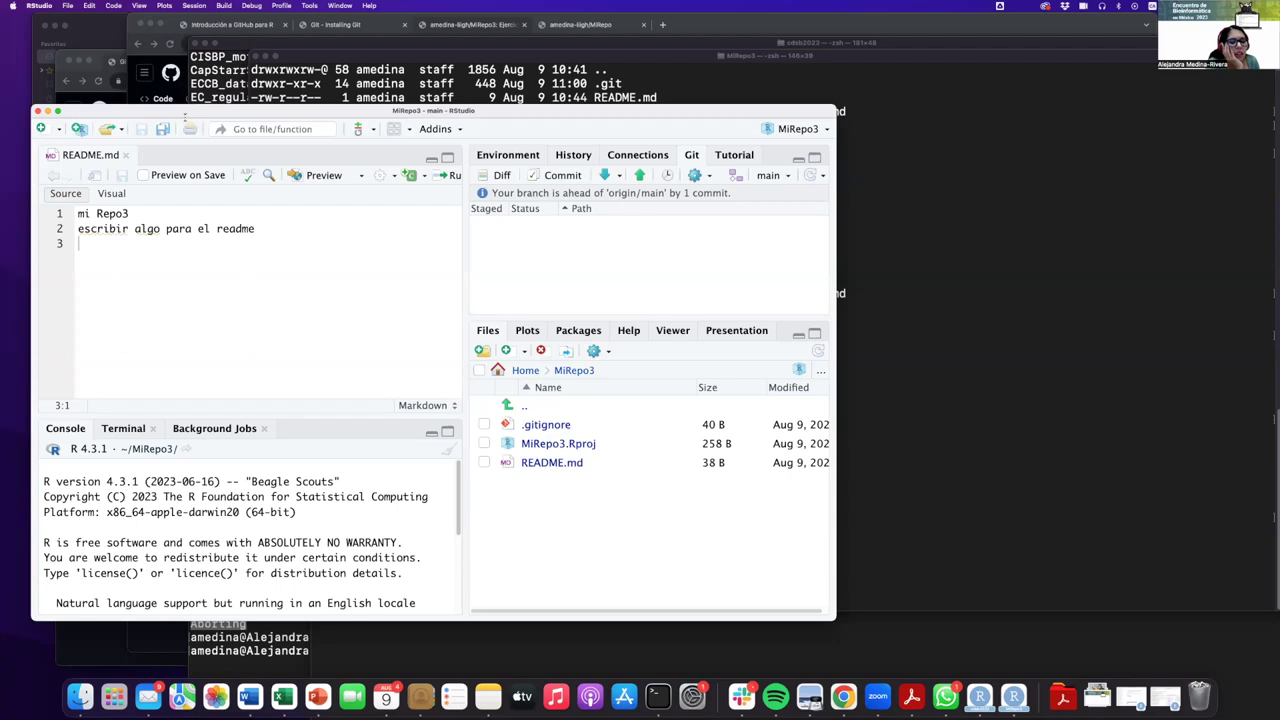
{"action": "left_click_drag", "start_coordinate": [834, 619], "coordinate": [994, 604]}
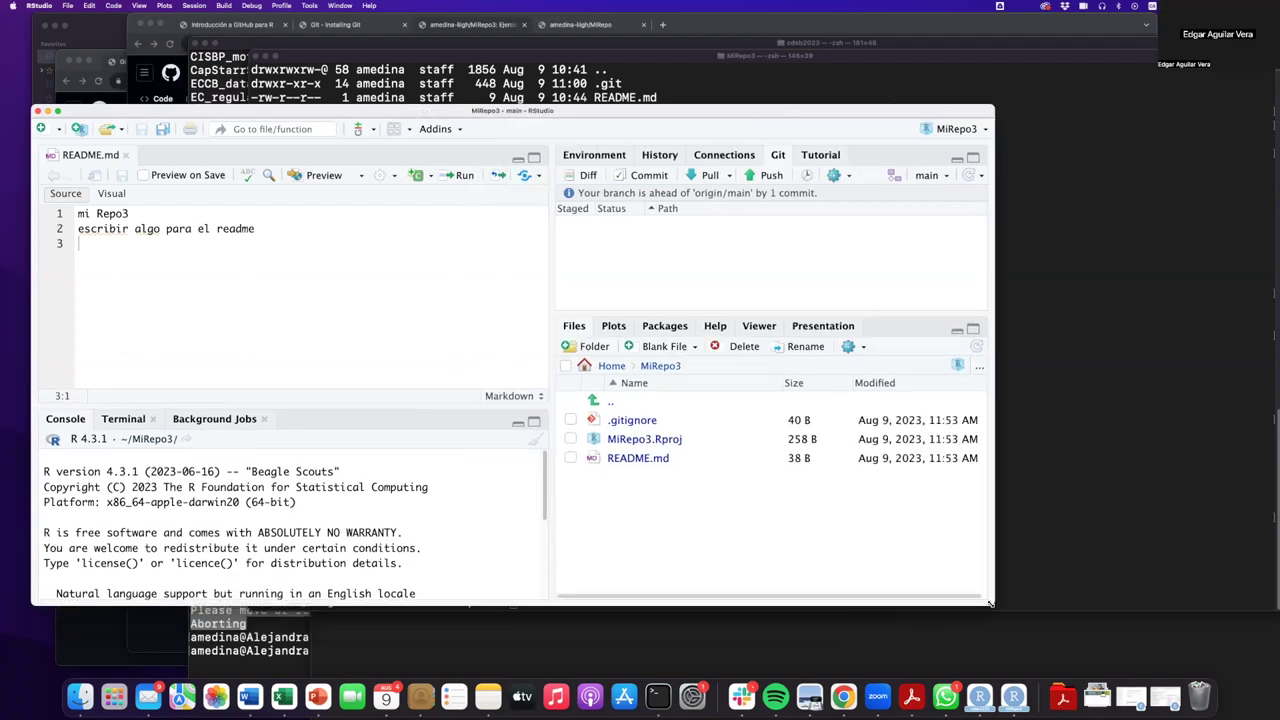
Push the new commit to the main branch on GitHub and check the push output.
{"action": "left_click", "coordinate": [756, 177]}
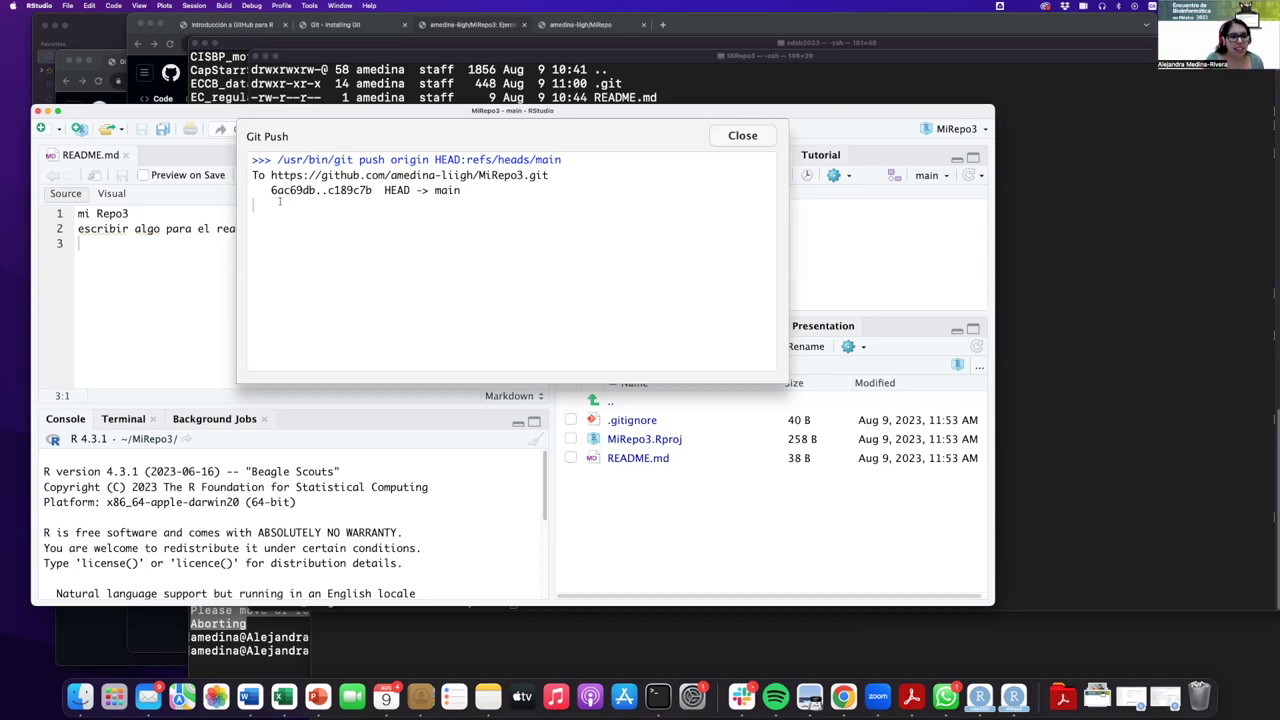
{"action": "left_click_drag", "start_coordinate": [271, 190], "coordinate": [460, 191]}
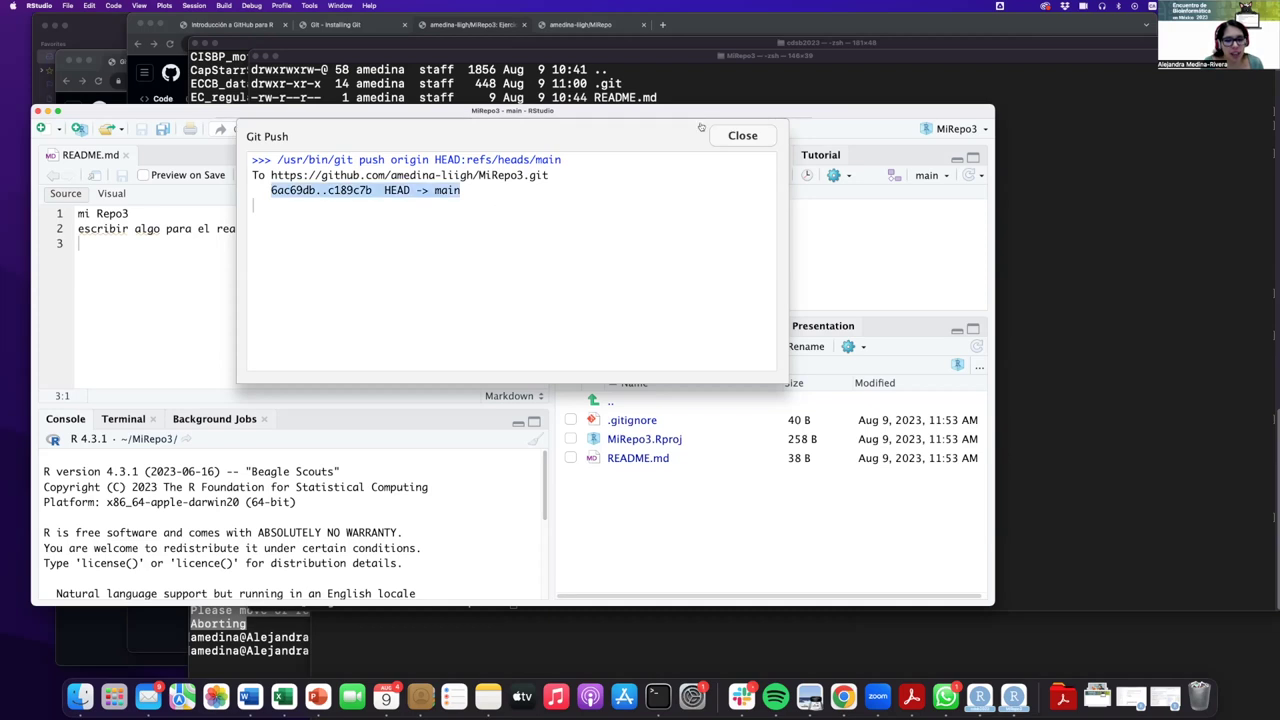
{"action": "left_click", "coordinate": [742, 137]}
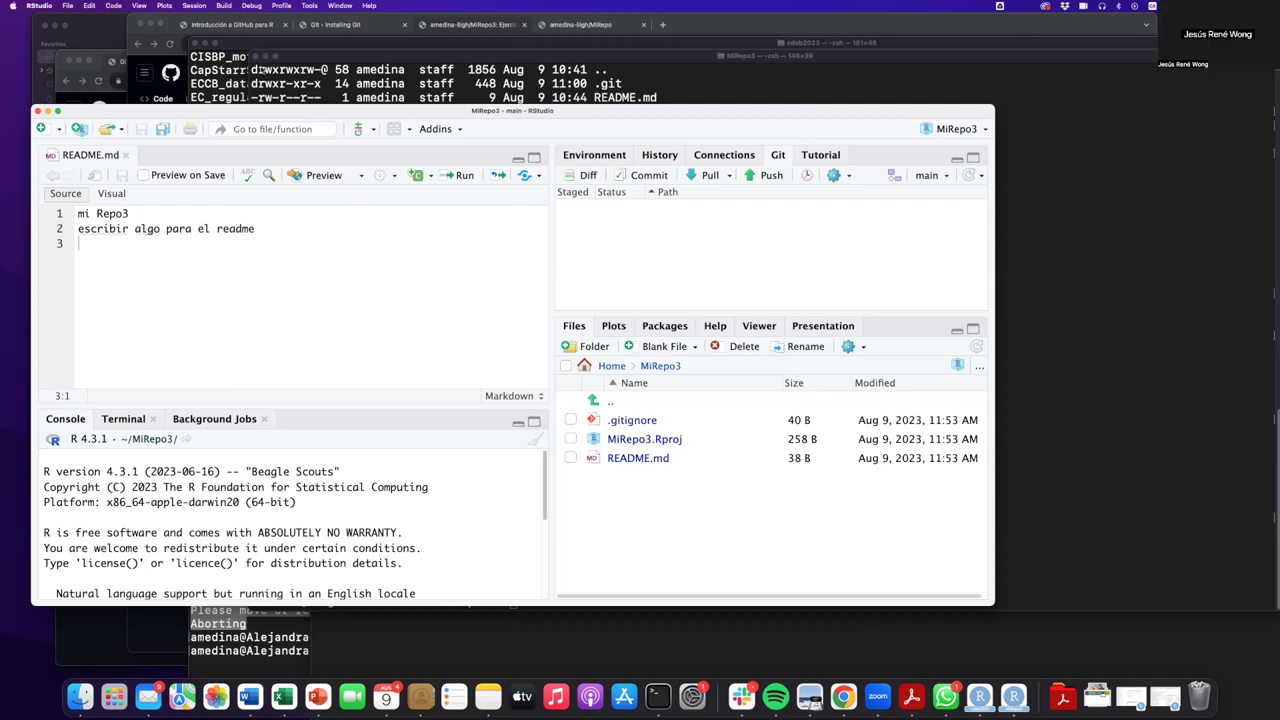
Push the main branch once more to check for pending commits, and pull any remote changes from GitHub.
{"action": "left_click", "coordinate": [764, 176]}
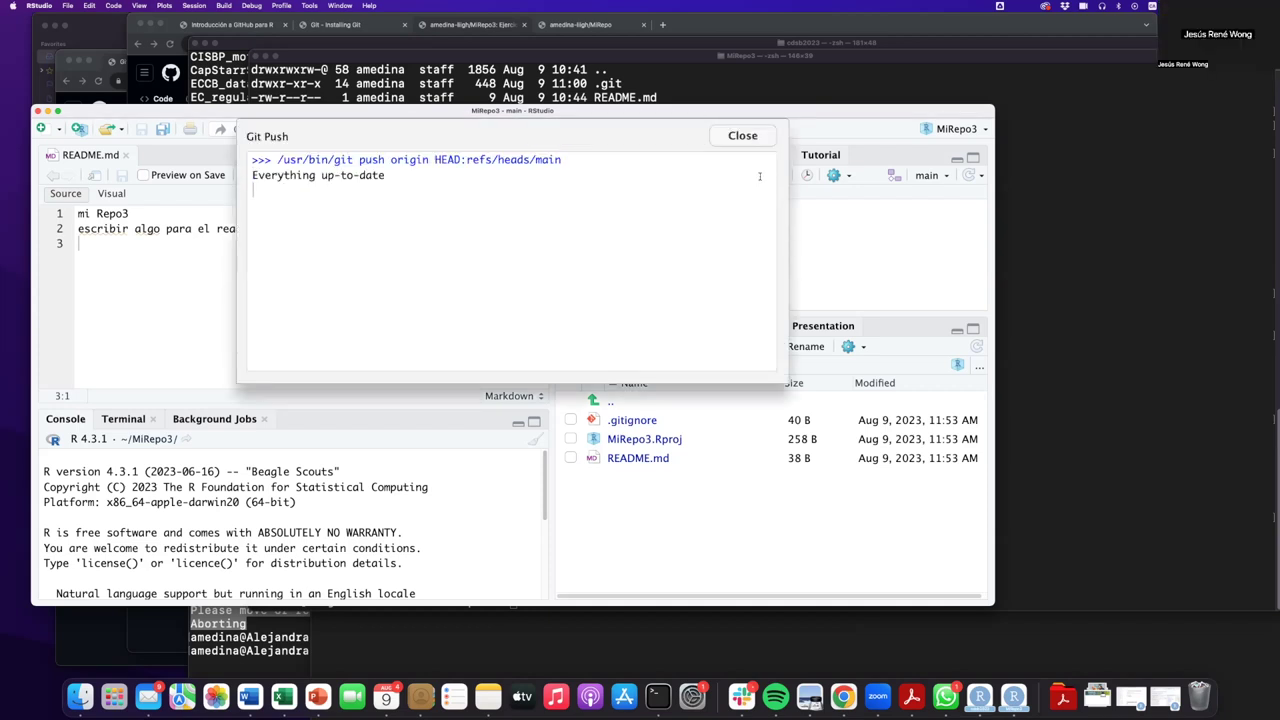
{"action": "double_click", "coordinate": [258, 176]}
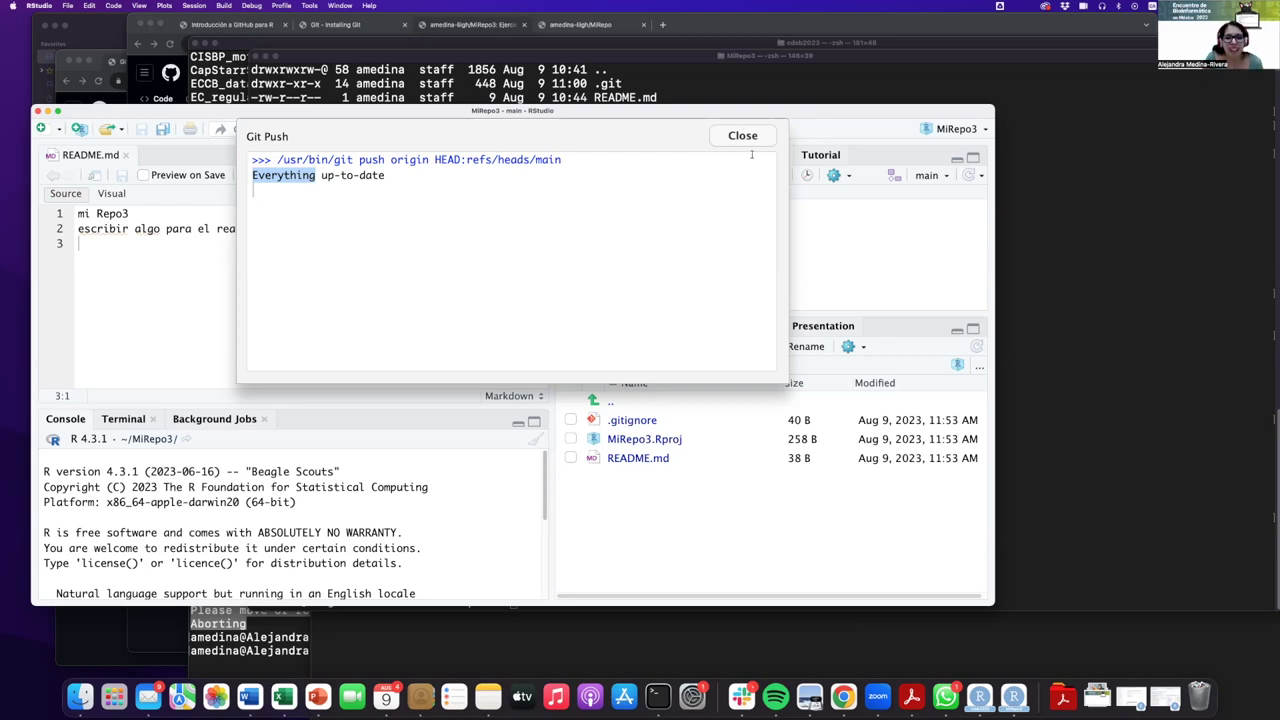
{"action": "left_click", "coordinate": [746, 136]}
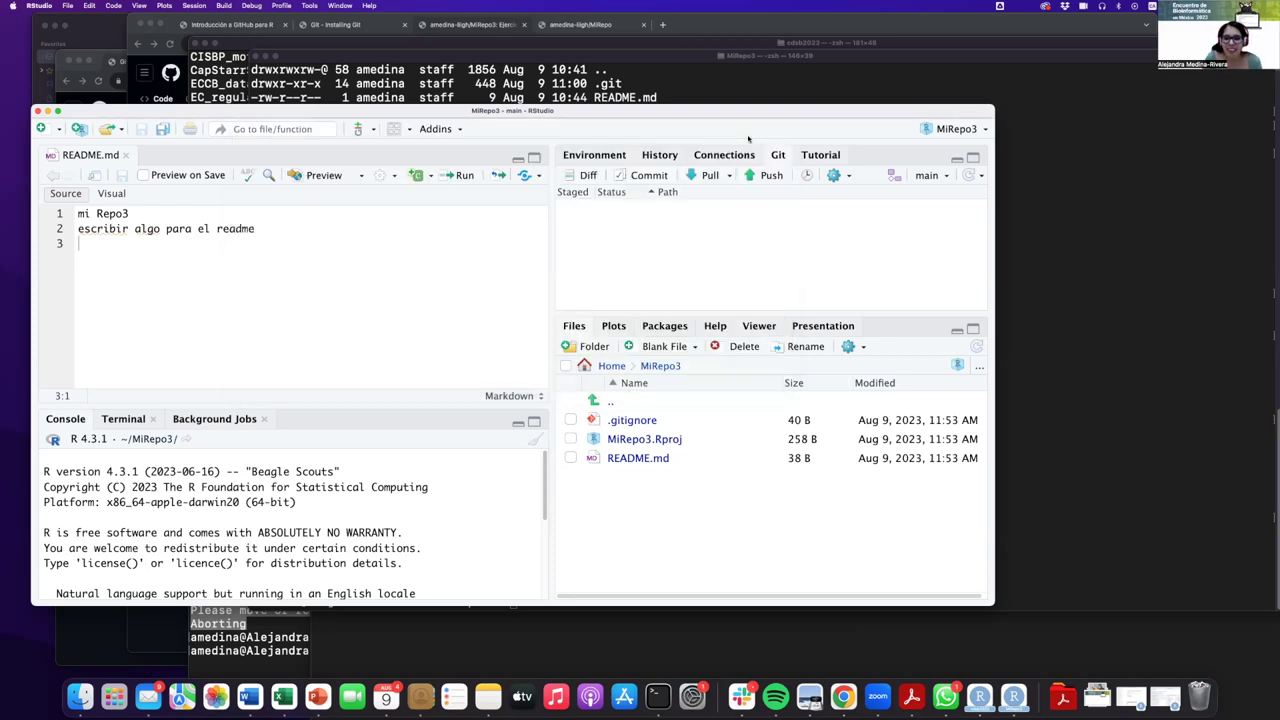
{"action": "left_click", "coordinate": [708, 176]}
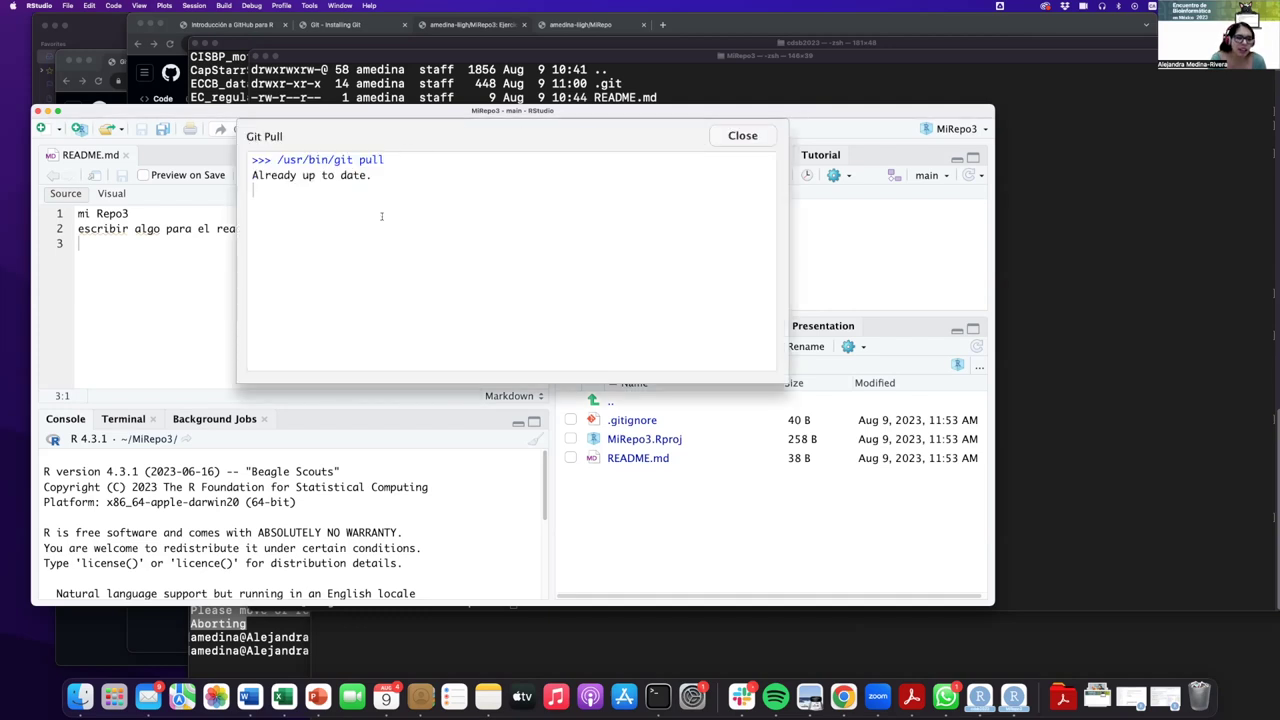
{"action": "left_click", "coordinate": [750, 144]}
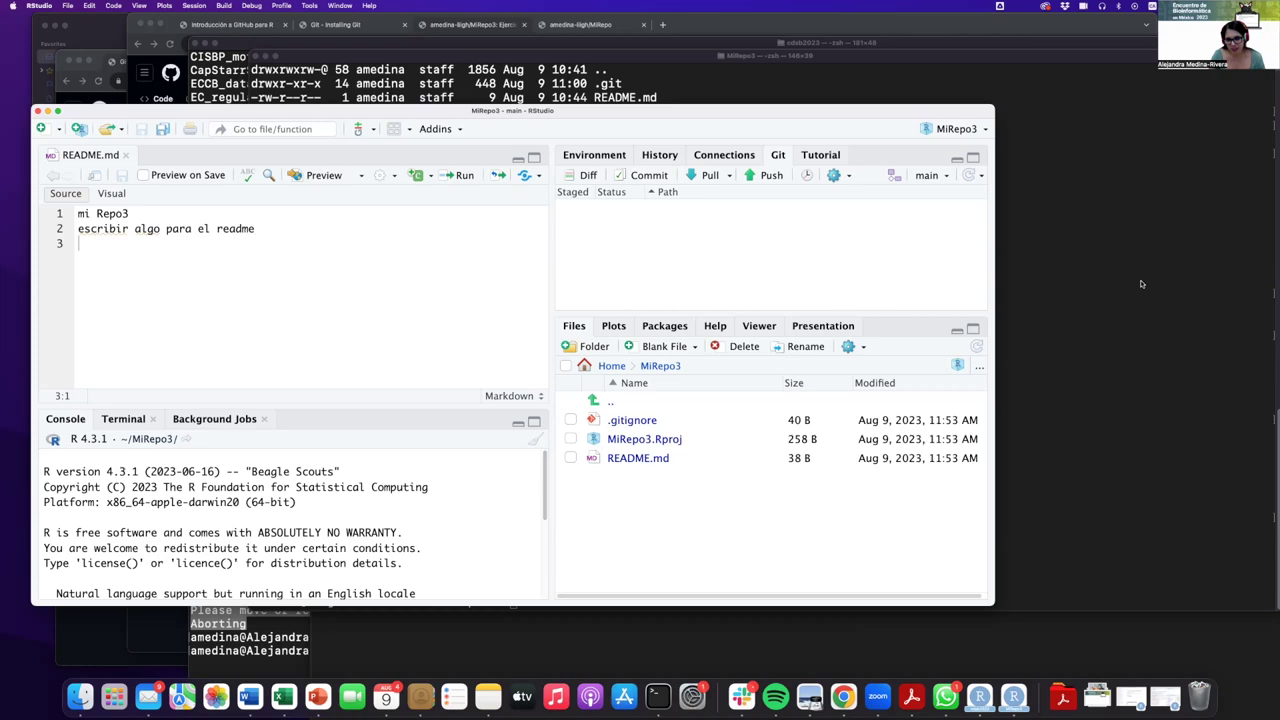
Review the "Conectando Git y RStudio" slide, and switch to the Terminal session for MiRepo3 to review its Git commands.
{"action": "left_click", "coordinate": [214, 25]}
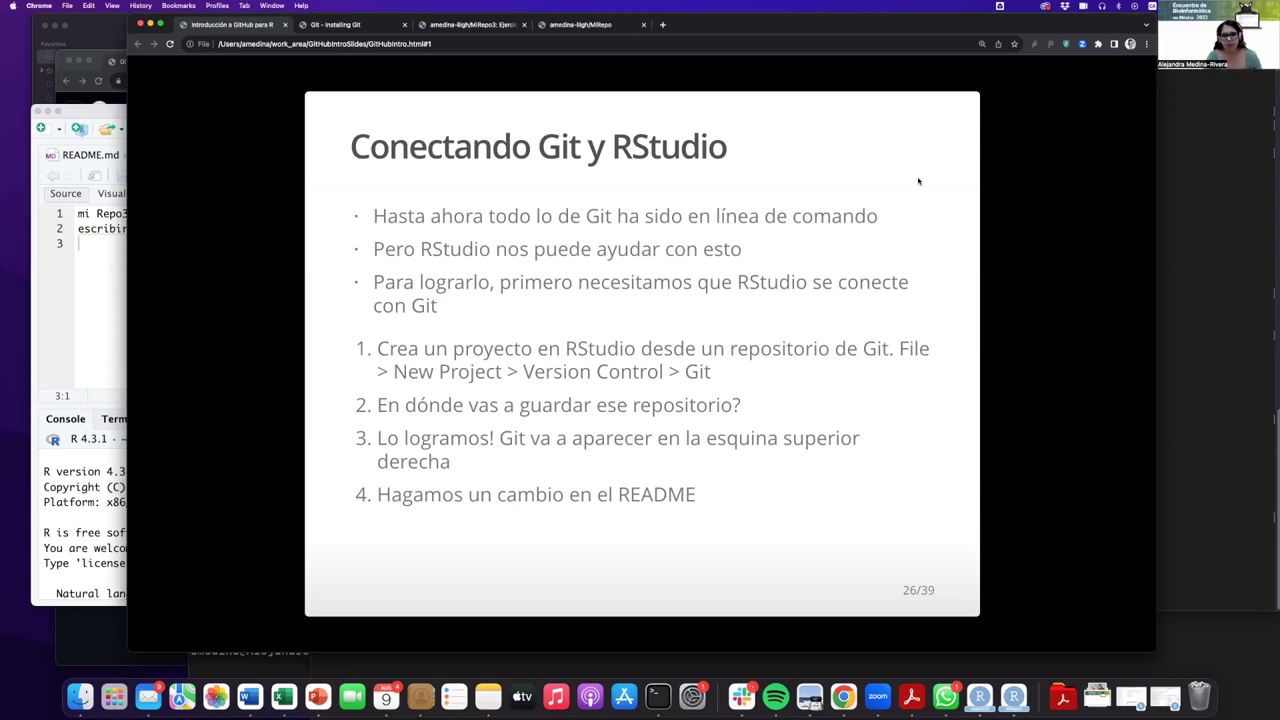
{"action": "left_click", "coordinate": [657, 697]}
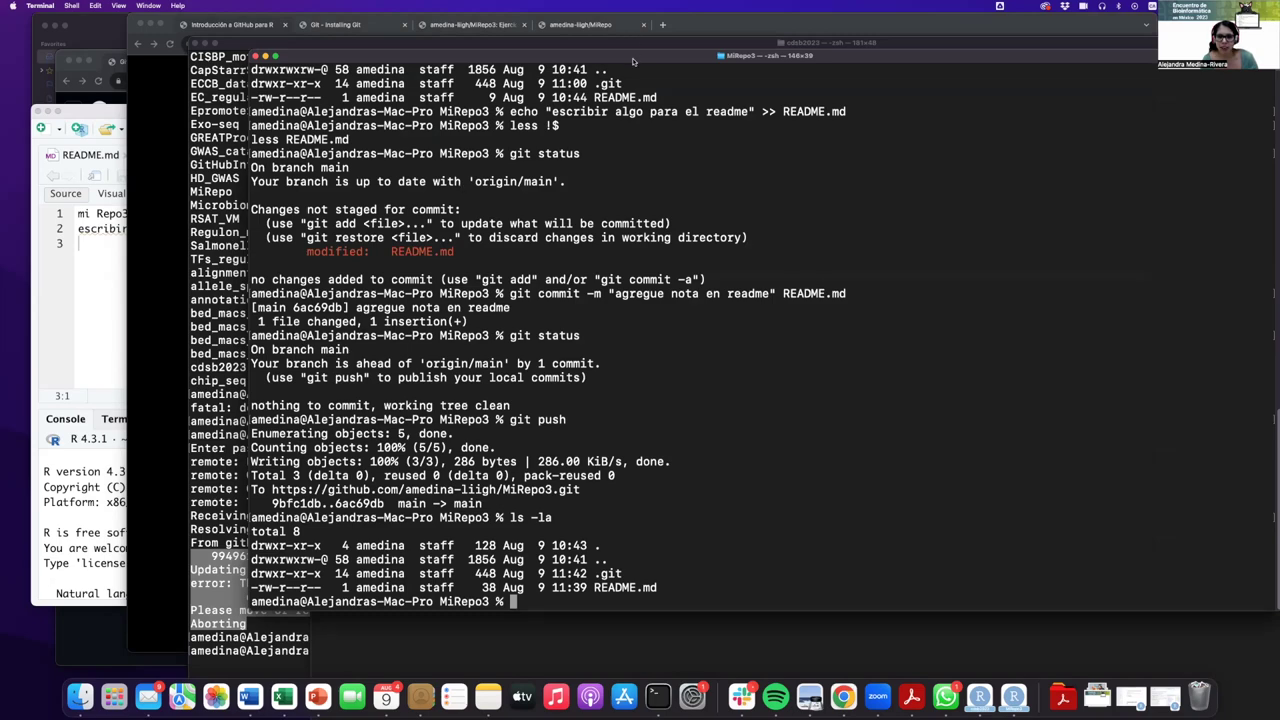
{"action": "left_click_drag", "start_coordinate": [634, 62], "coordinate": [546, 55]}
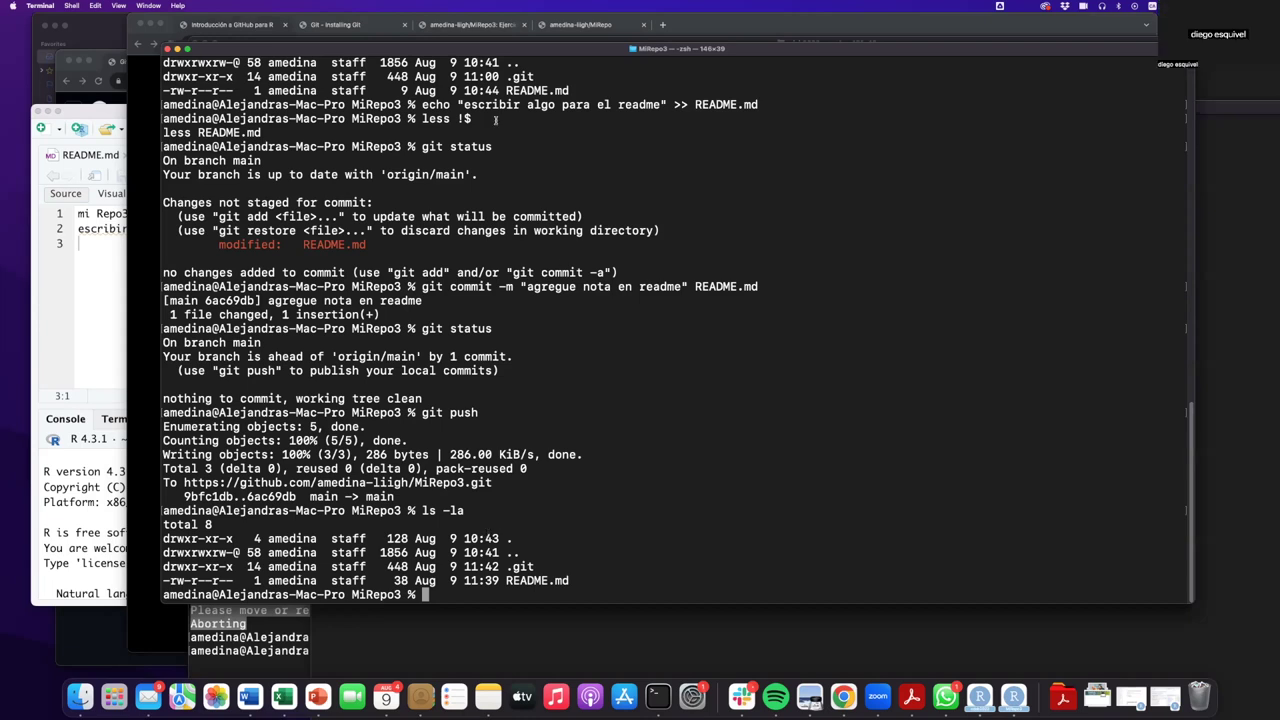
{"action": "left_click", "coordinate": [96, 266]}
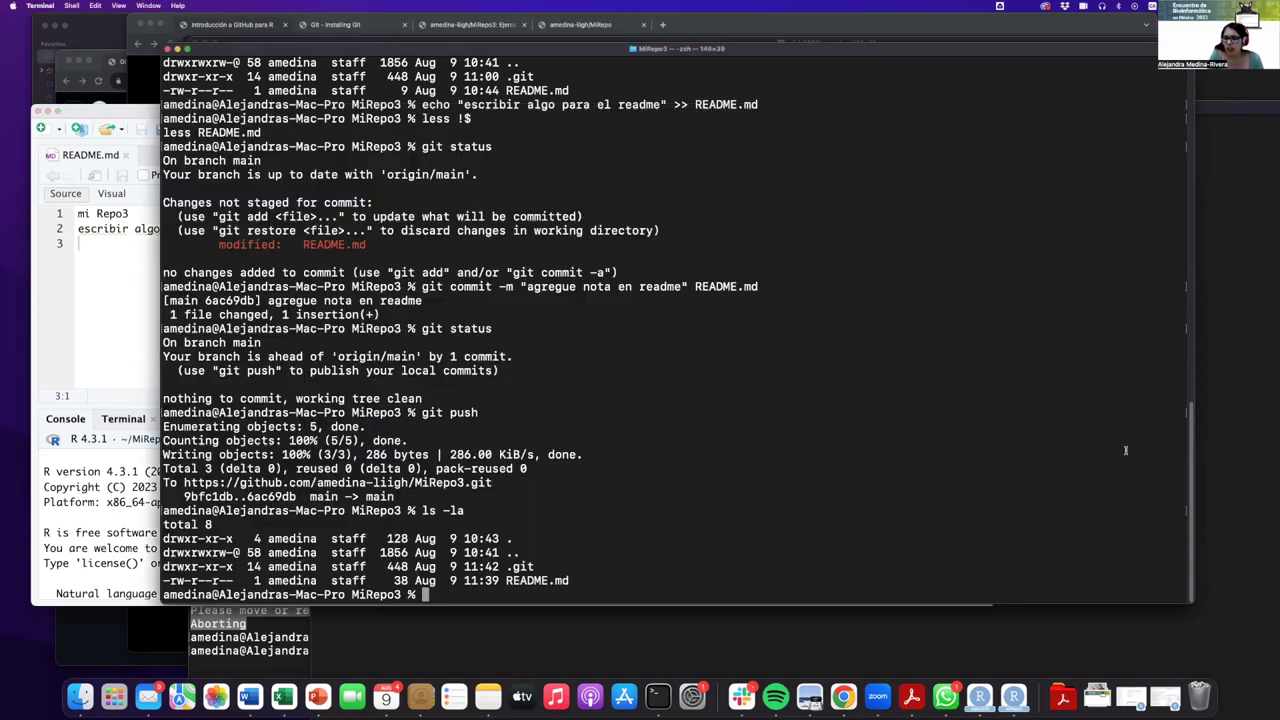
Switch to the browser, bring up the MiRepo3 repository page on GitHub and open the account's profile settings.
{"action": "left_click", "coordinate": [1126, 454]}
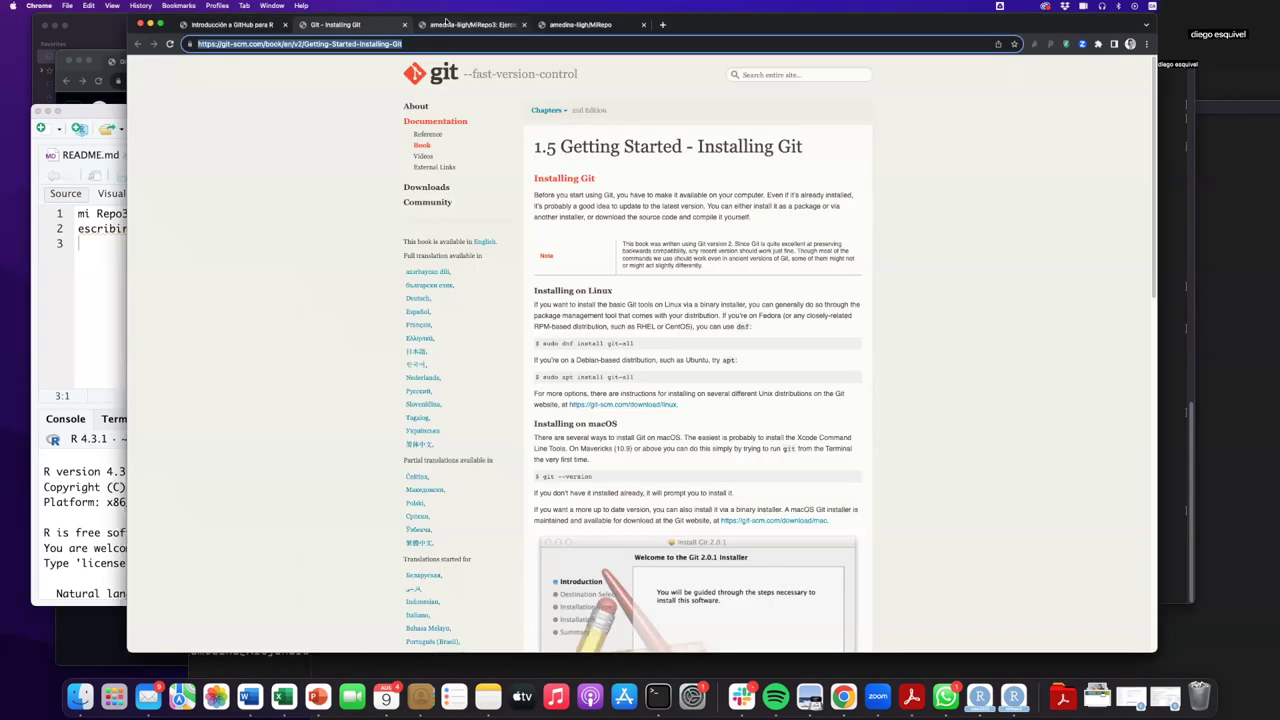
{"action": "left_click", "coordinate": [335, 24]}
{"action": "left_click", "coordinate": [470, 24]}
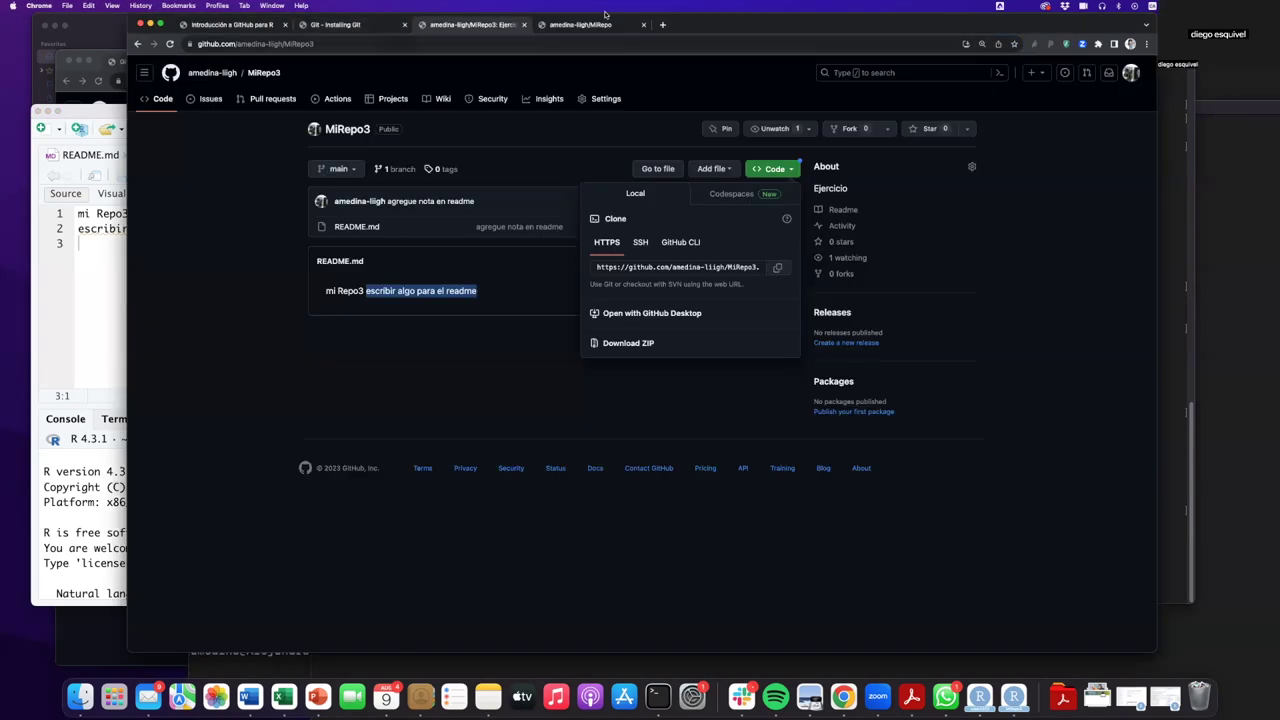
{"action": "left_click", "coordinate": [588, 25]}
{"action": "left_click", "coordinate": [460, 26]}
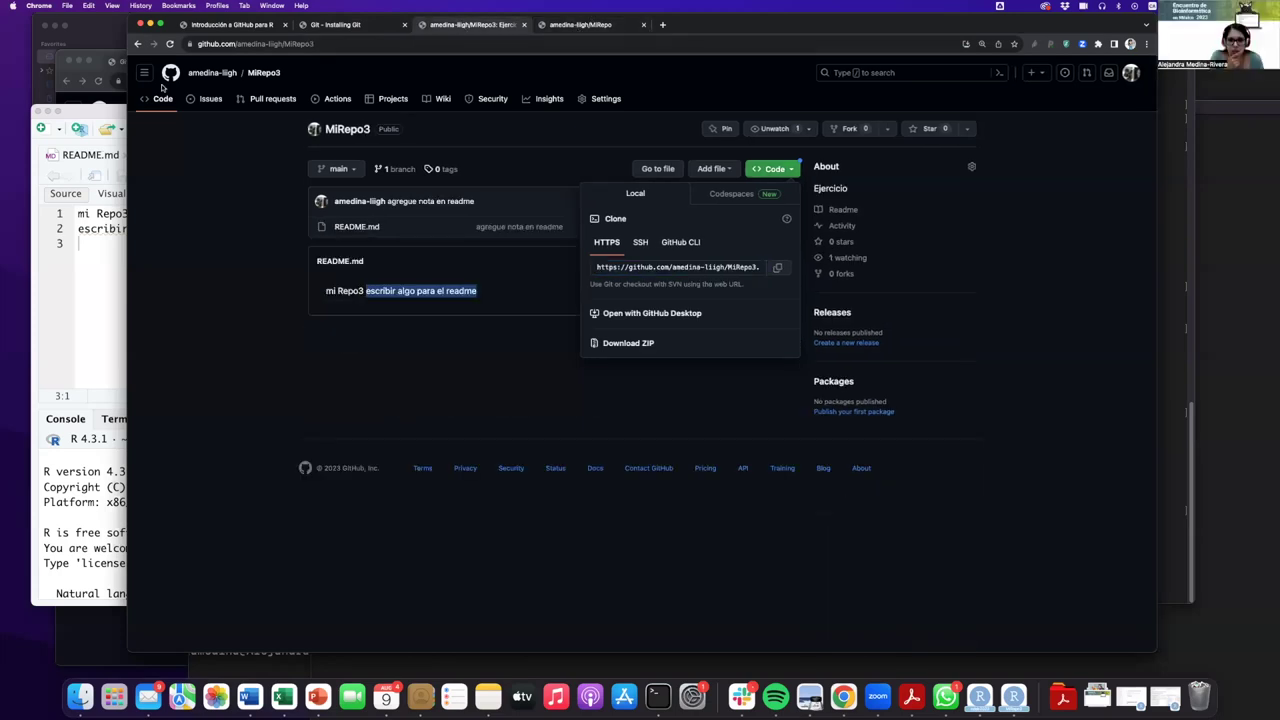
{"action": "left_click", "coordinate": [1131, 72]}
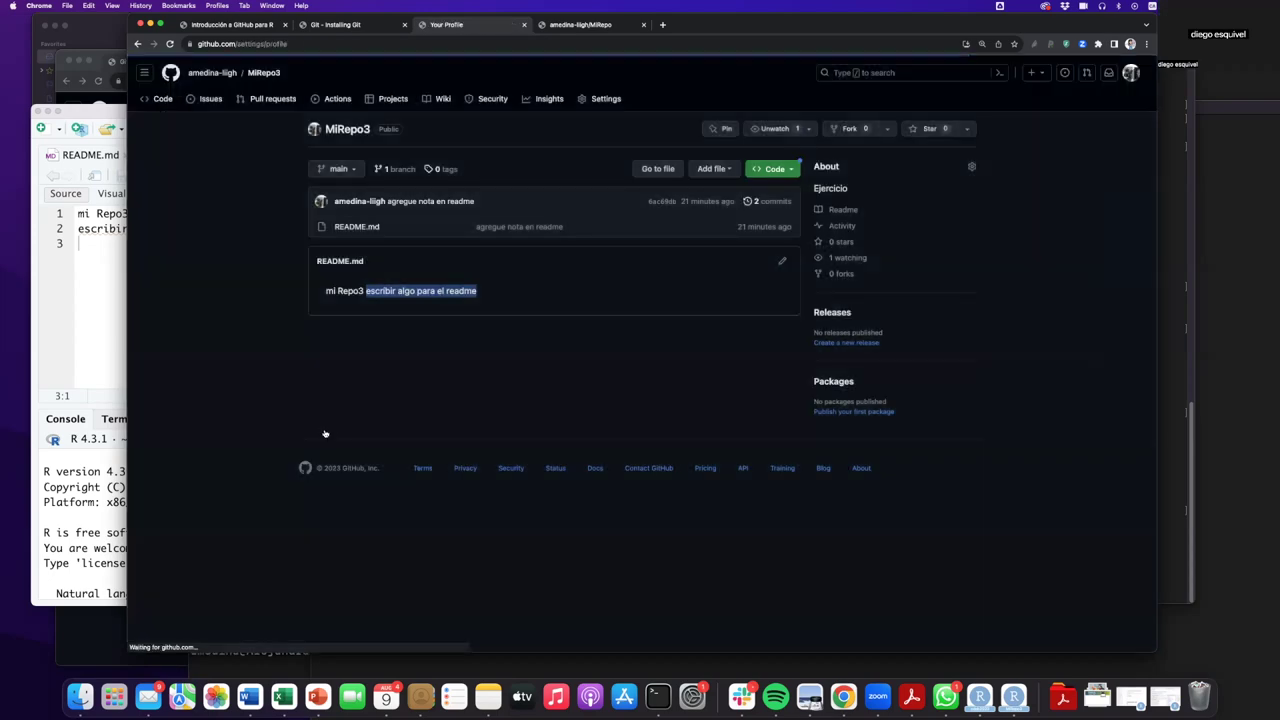
Open the classic personal access tokens in the account's developer settings and start a new classic token.
{"action": "scroll", "coordinate": [228, 420], "scroll_direction": "down", "scroll_amount": 10}
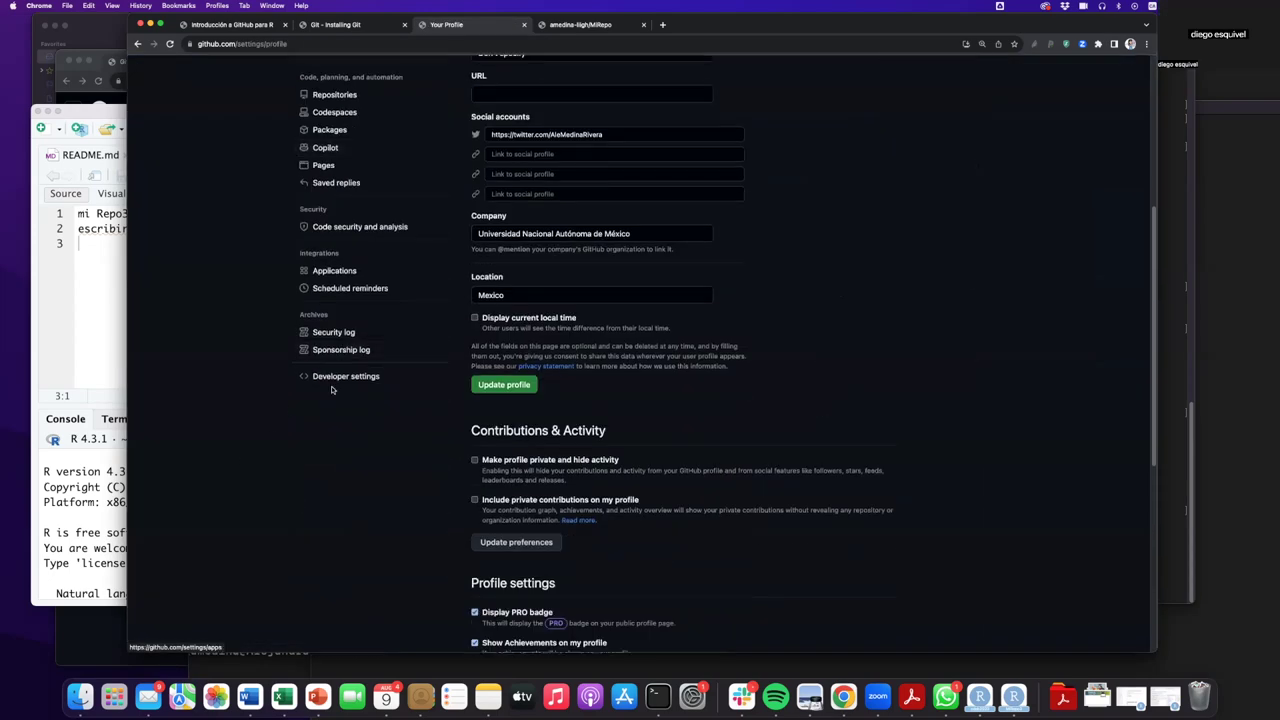
{"action": "left_click", "coordinate": [331, 376]}
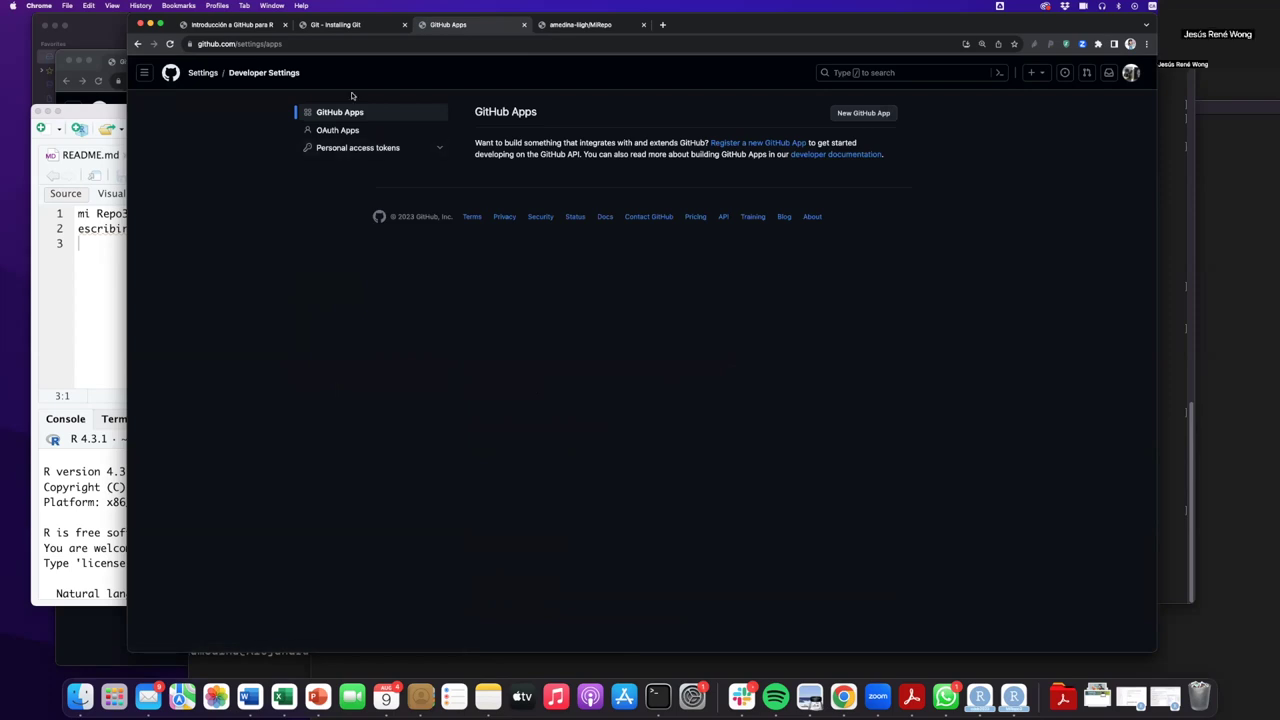
{"action": "left_click", "coordinate": [355, 147]}
{"action": "left_click", "coordinate": [357, 181]}
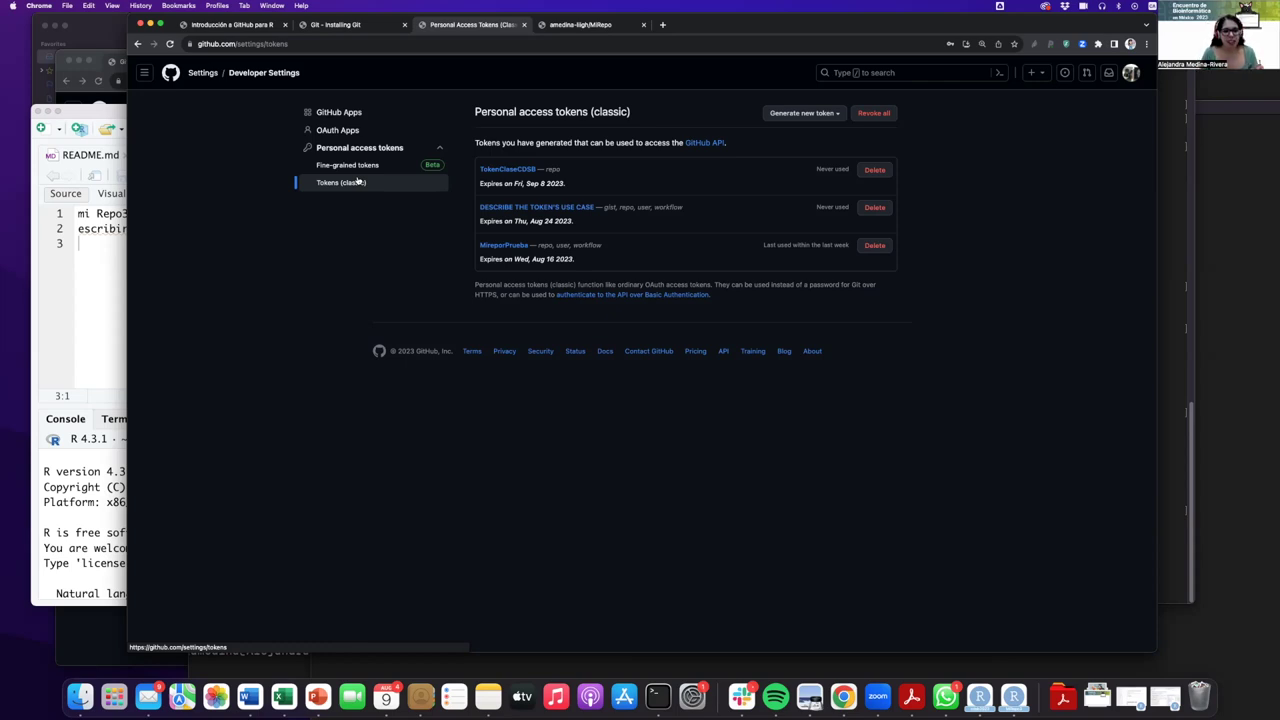
{"action": "left_click", "coordinate": [351, 185]}
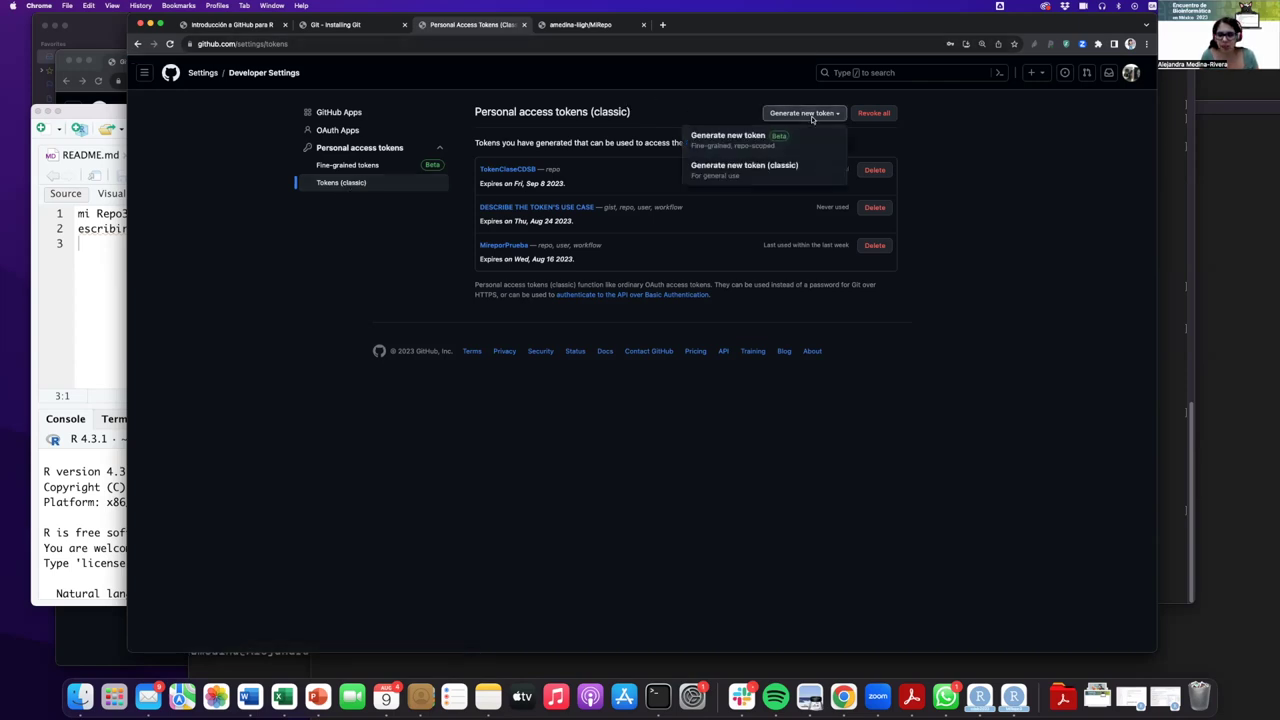
{"action": "left_click", "coordinate": [724, 177]}
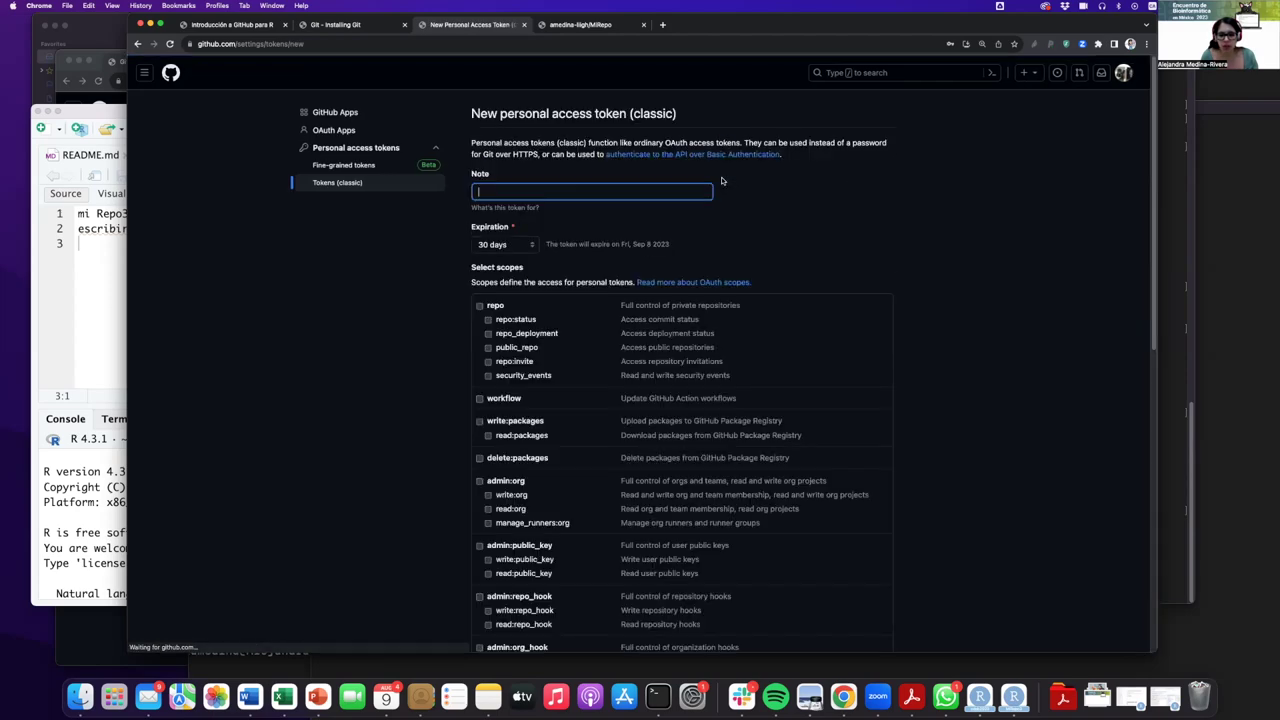
Select the full repo scope for the new token and review the remaining scopes.
{"action": "scroll", "coordinate": [659, 175], "scroll_direction": "down", "scroll_amount": 8}
{"action": "scroll", "coordinate": [640, 165], "scroll_direction": "up", "scroll_amount": 1}
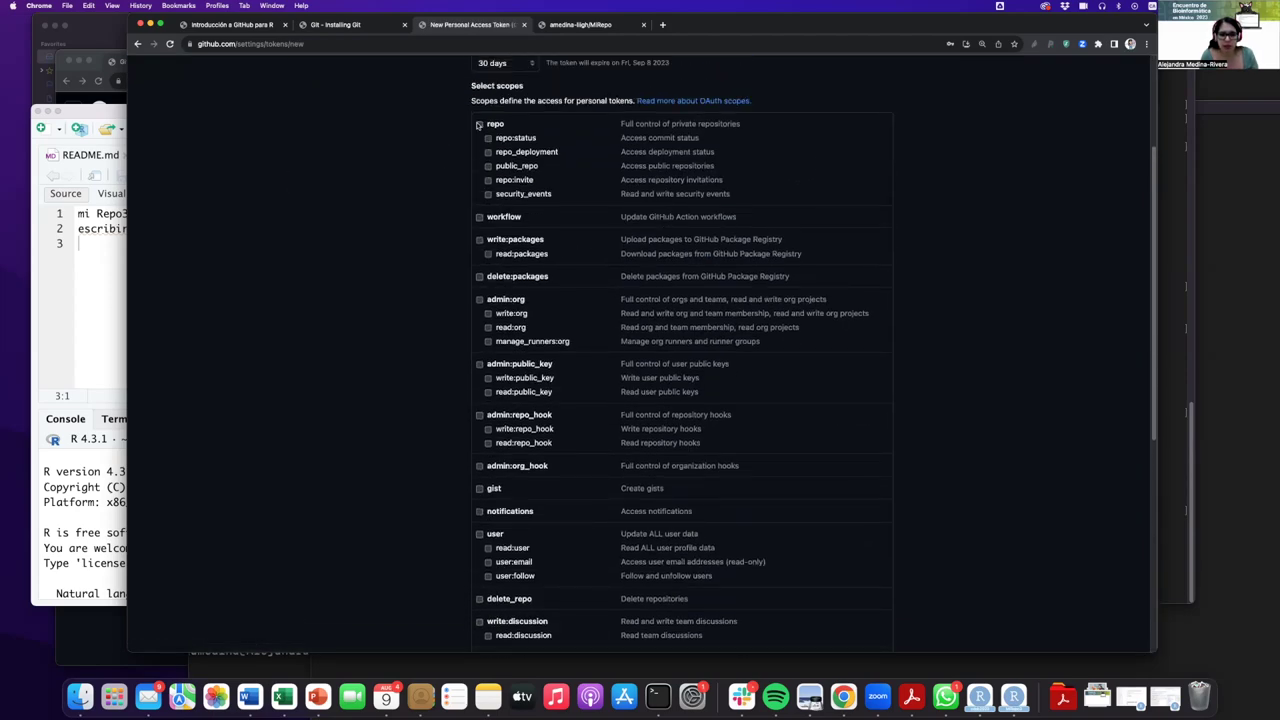
{"action": "left_click", "coordinate": [479, 125]}
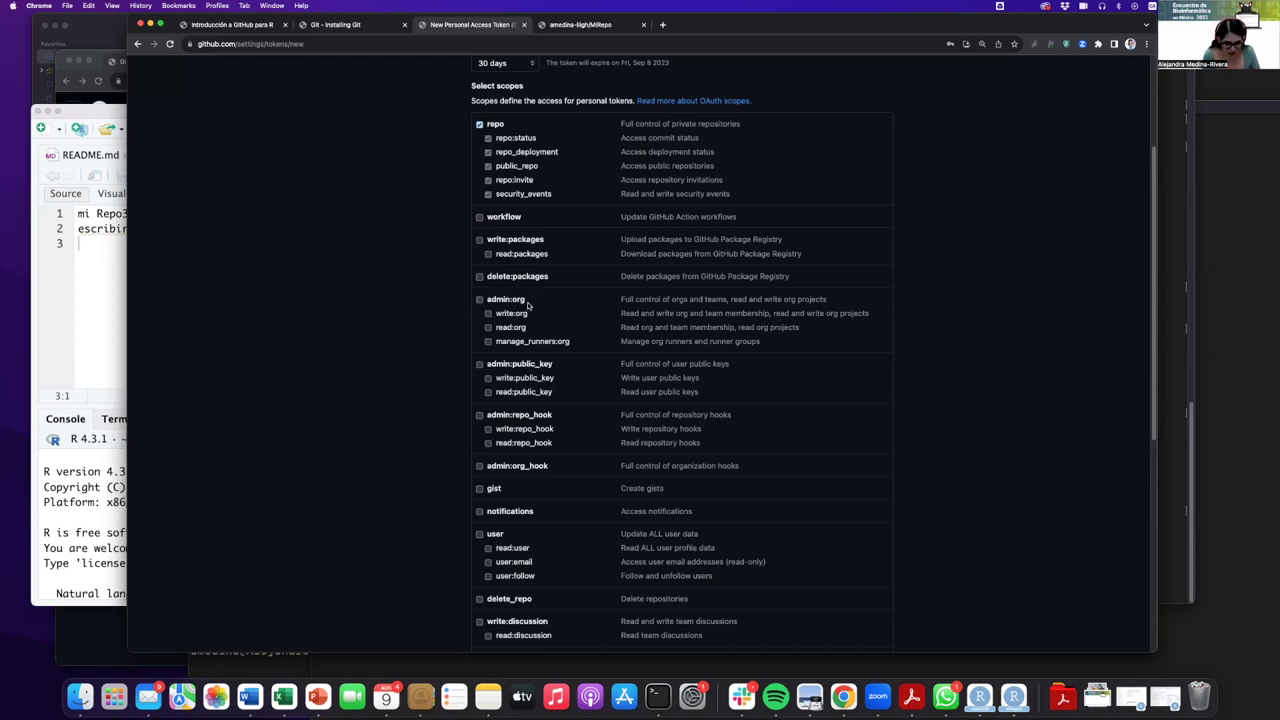
{"action": "scroll", "coordinate": [528, 305], "scroll_direction": "down", "scroll_amount": 5}
{"action": "scroll", "coordinate": [528, 305], "scroll_direction": "down", "scroll_amount": 5}
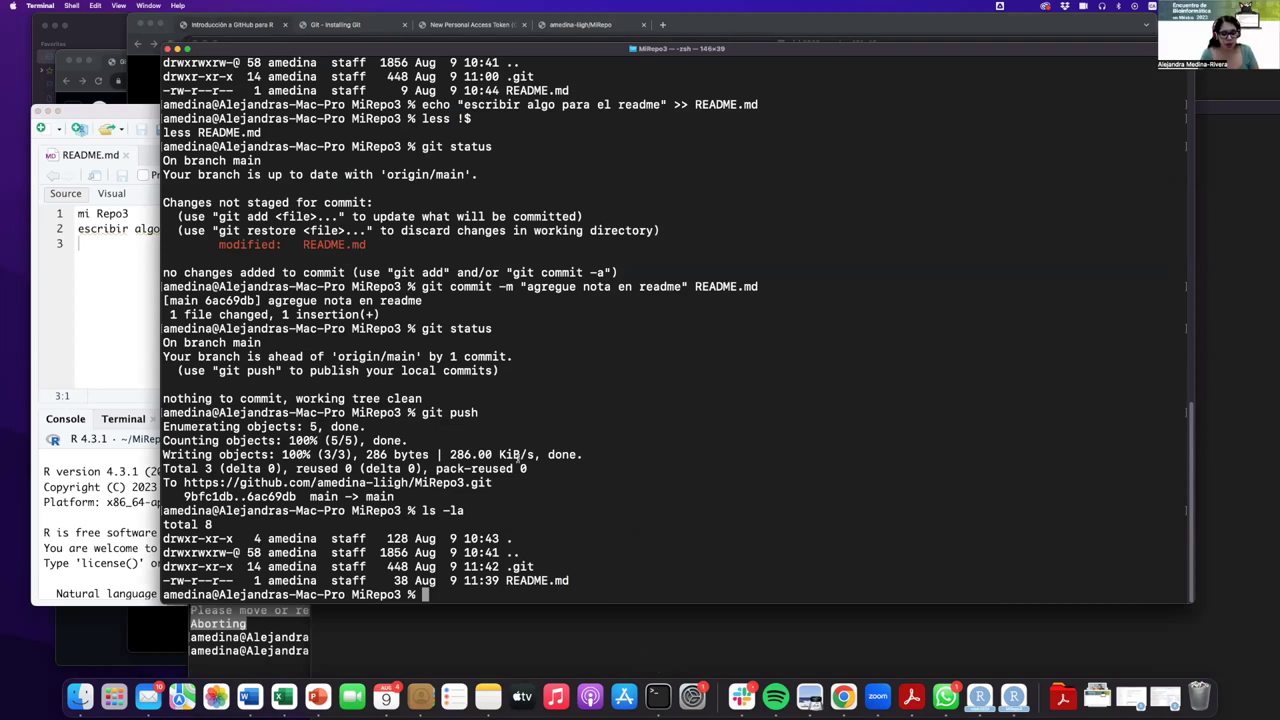
Switch to the Terminal and write a git config --global user.email command with the account's e-mail address, without running it.
{"action": "type", "text": "git "}
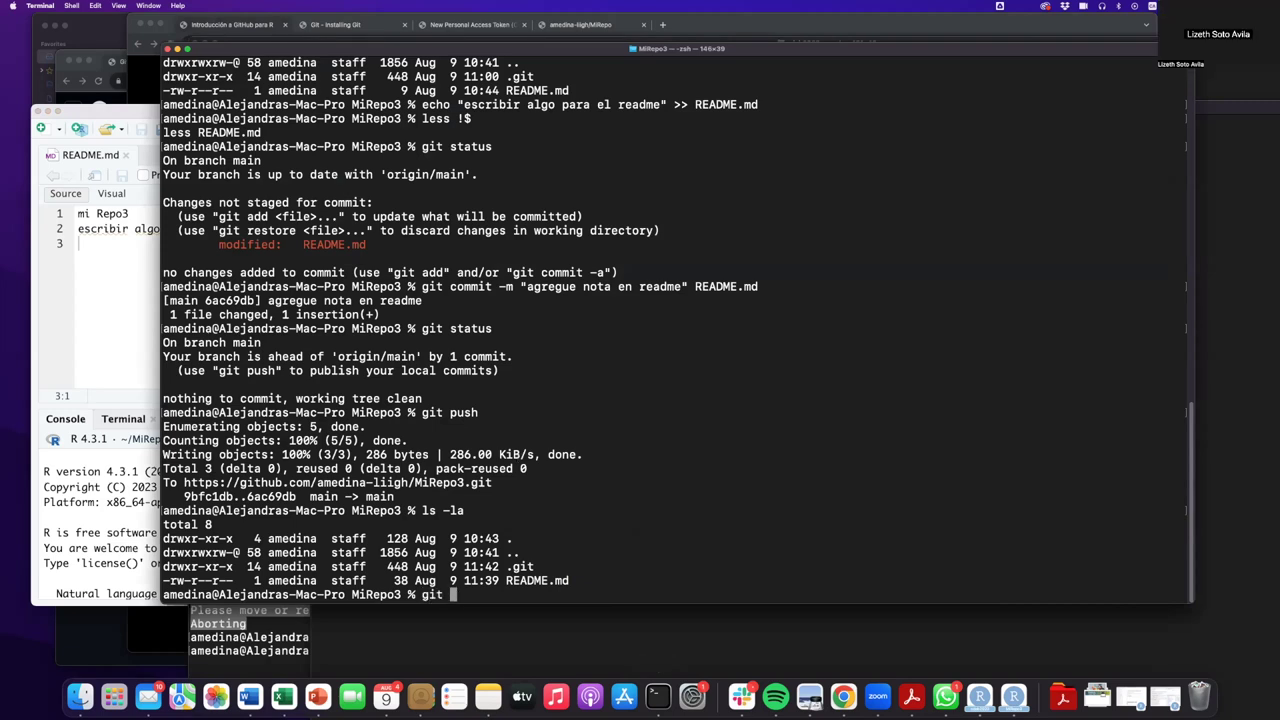
{"action": "type", "text": "config --global"}
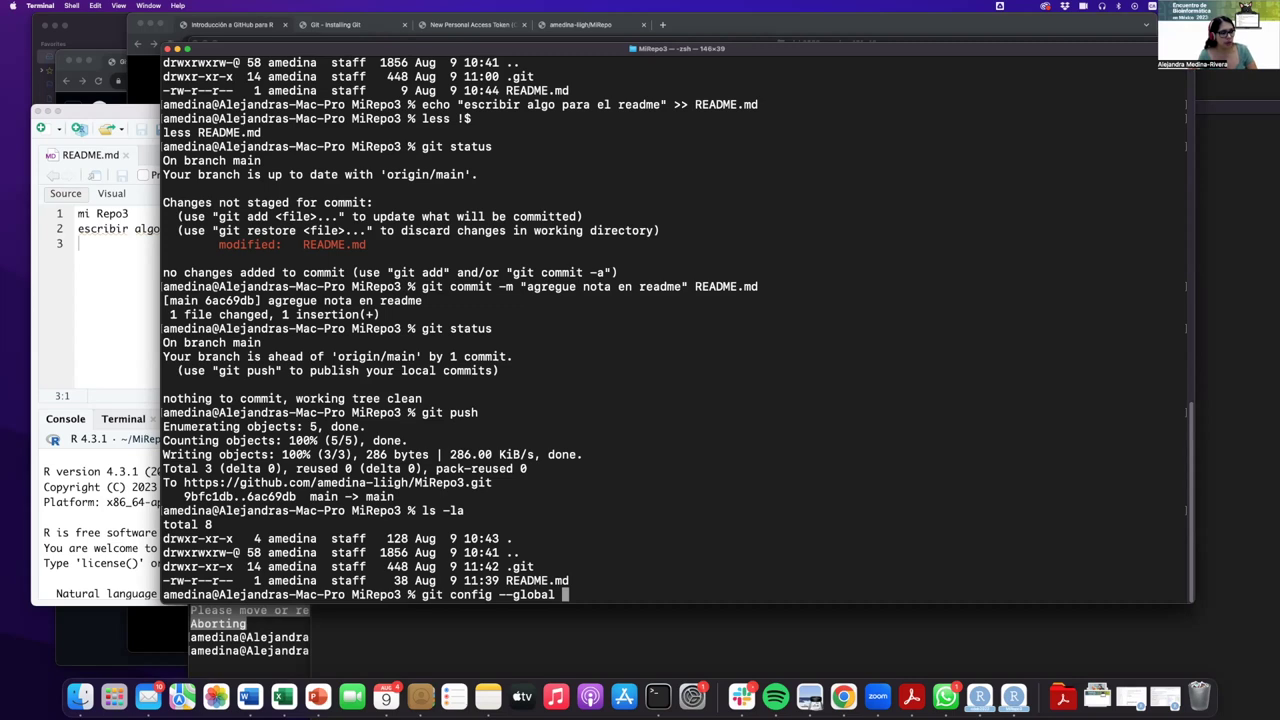
{"action": "key", "text": "super+v"}
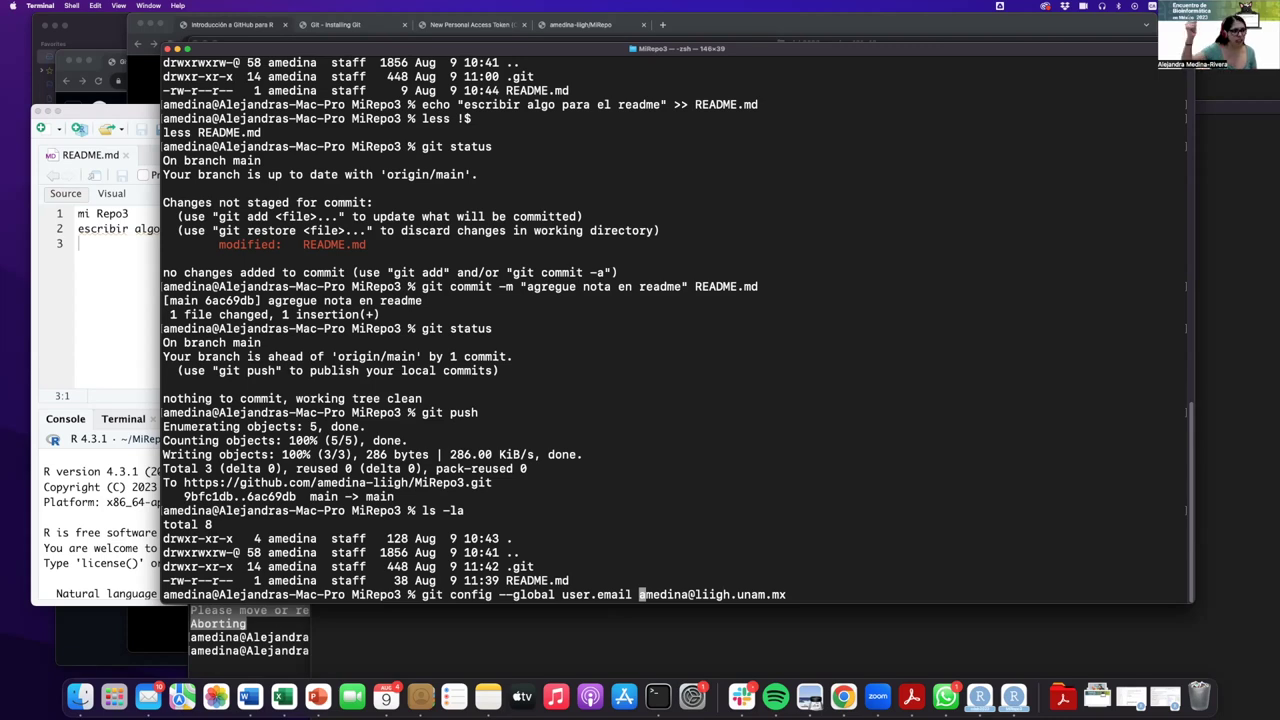
Switch to RStudio, add the line "cosas en rstudio" at the end of README.md and save the file.
{"action": "key", "text": "super+Tab"}
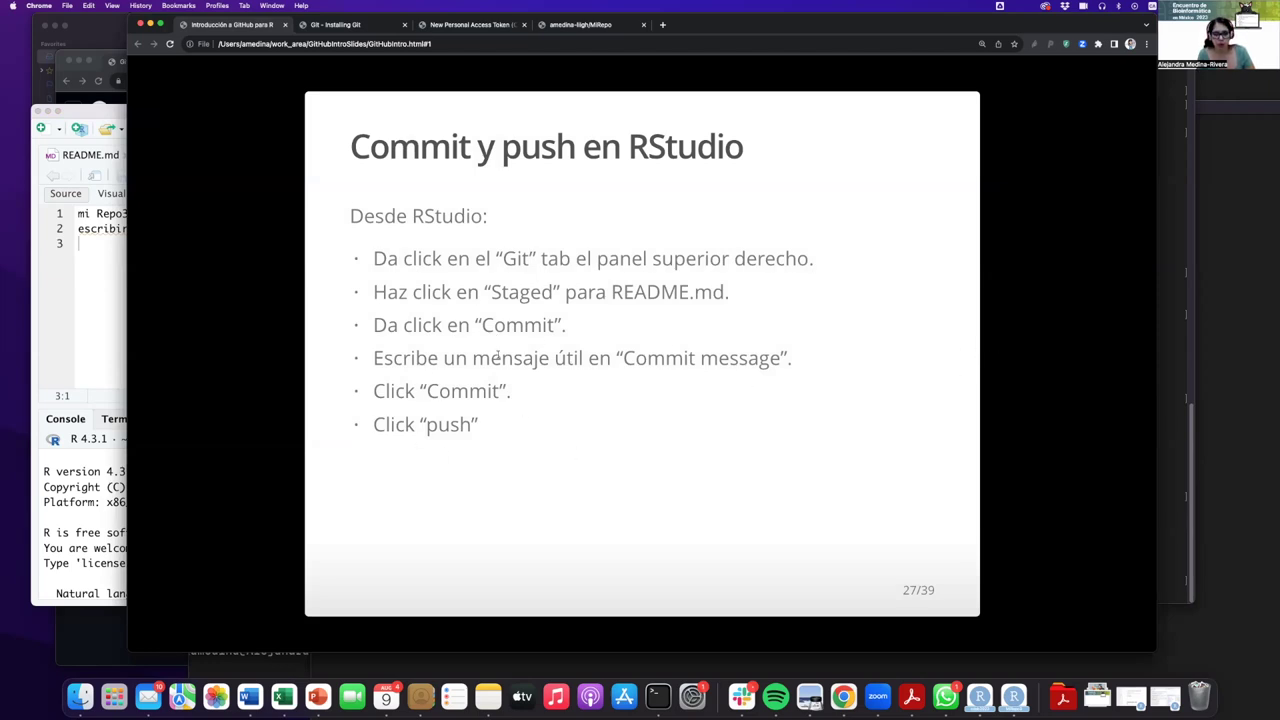
{"action": "left_click", "coordinate": [94, 266]}
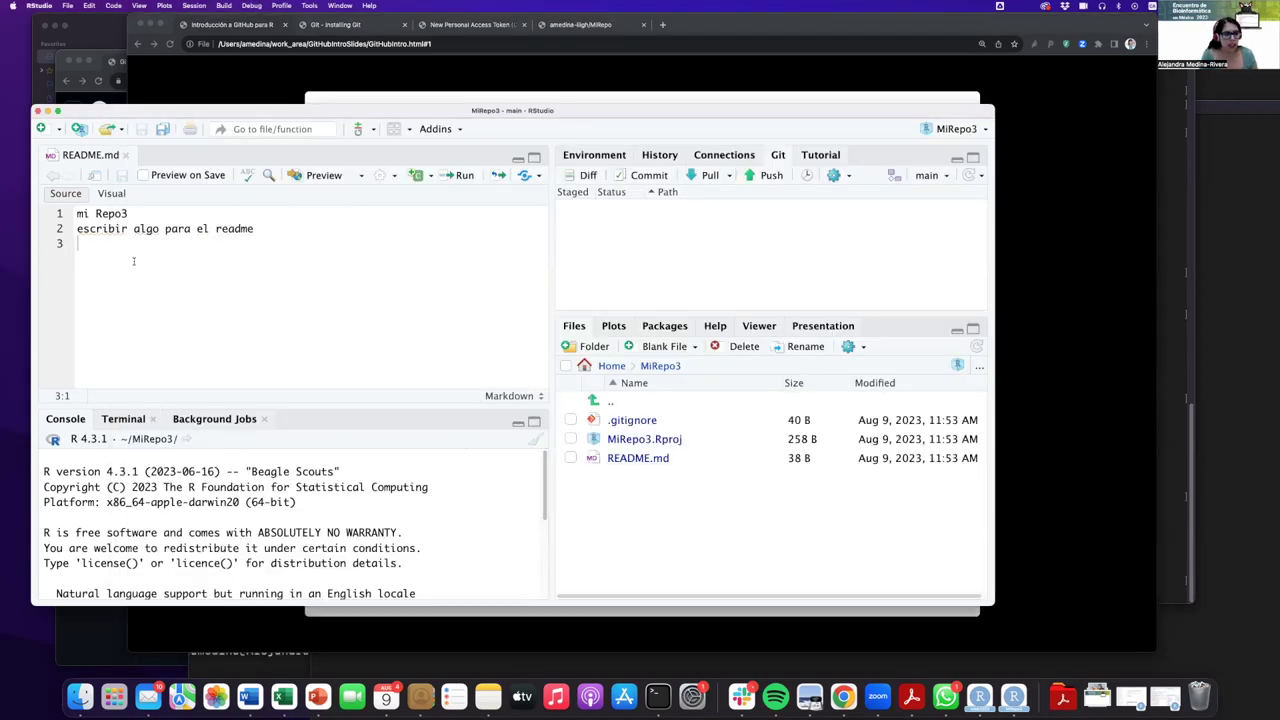
{"action": "type", "text": "cosas en rstudio"}
{"action": "key", "text": "Return"}
{"action": "left_click", "coordinate": [121, 176]}
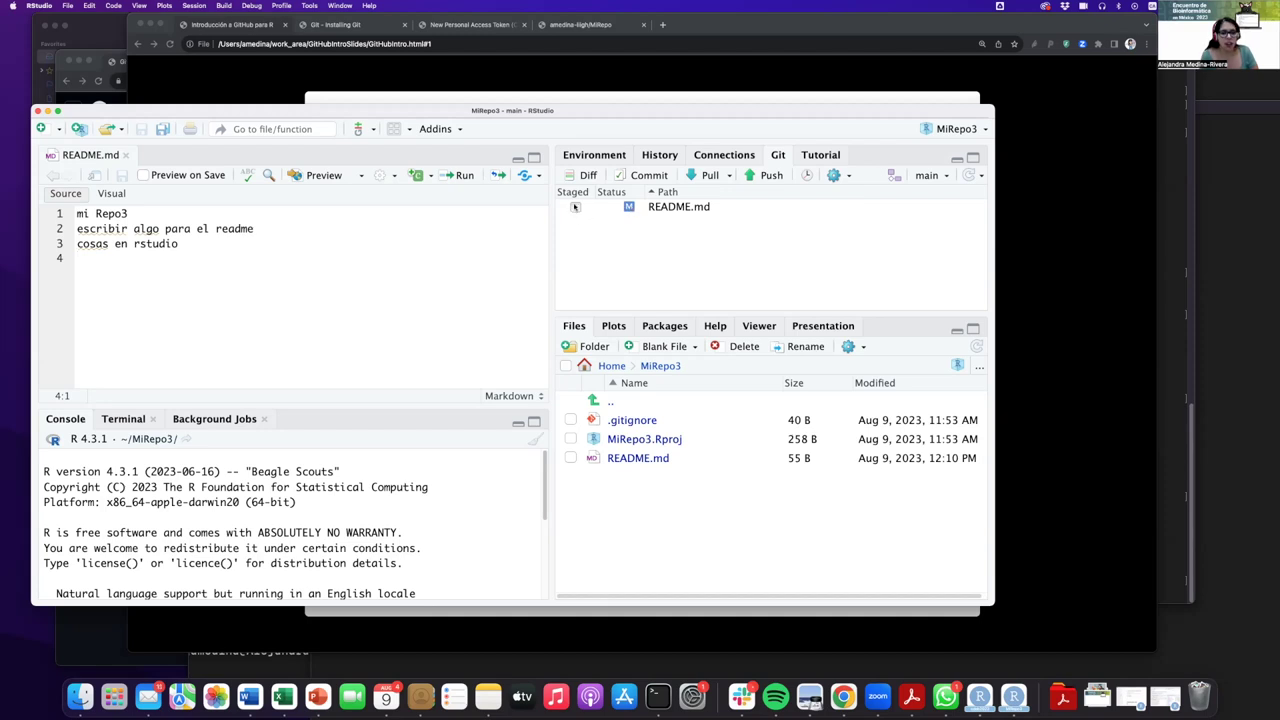
Stage README.md and enter the commit message "cosas que cambie en rstudio".
{"action": "left_click", "coordinate": [575, 207]}
{"action": "left_click", "coordinate": [648, 176]}
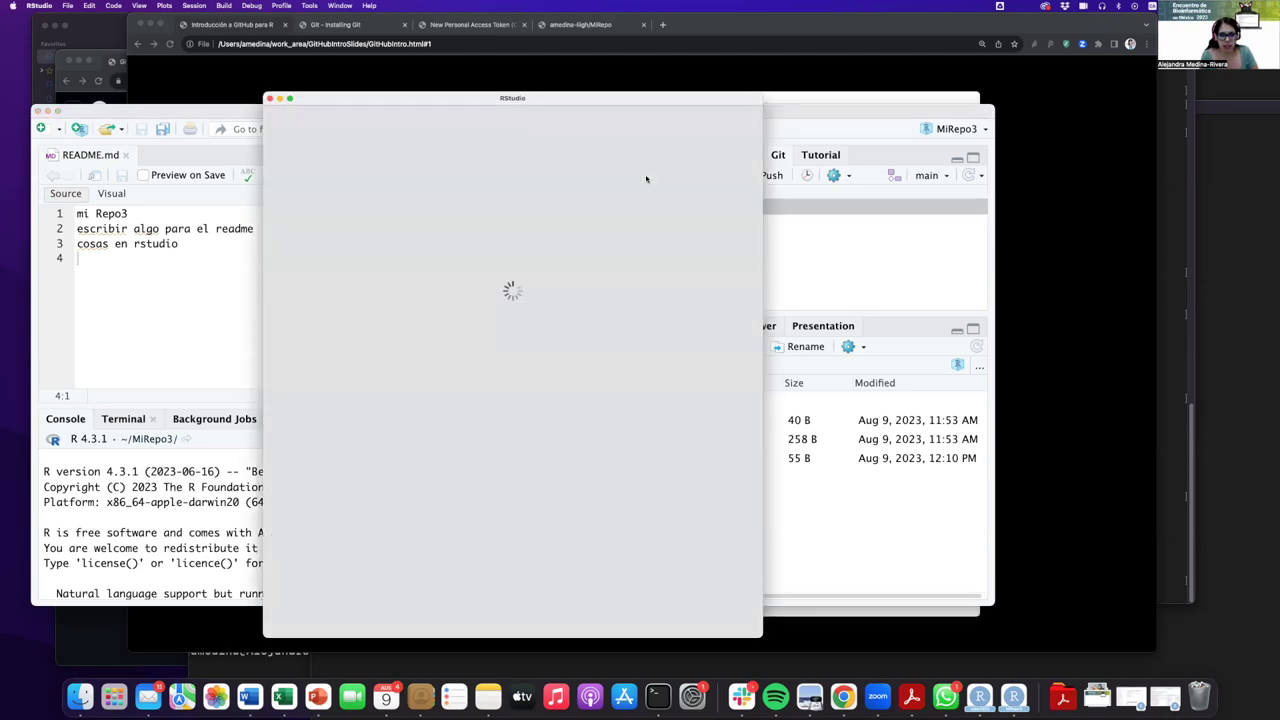
{"action": "type", "text": "cosas que cmabie"}
{"action": "key", "text": "BackSpace"}
{"action": "key", "text": "BackSpace"}
{"action": "key", "text": "BackSpace"}
{"action": "key", "text": "BackSpace"}
{"action": "key", "text": "BackSpace"}
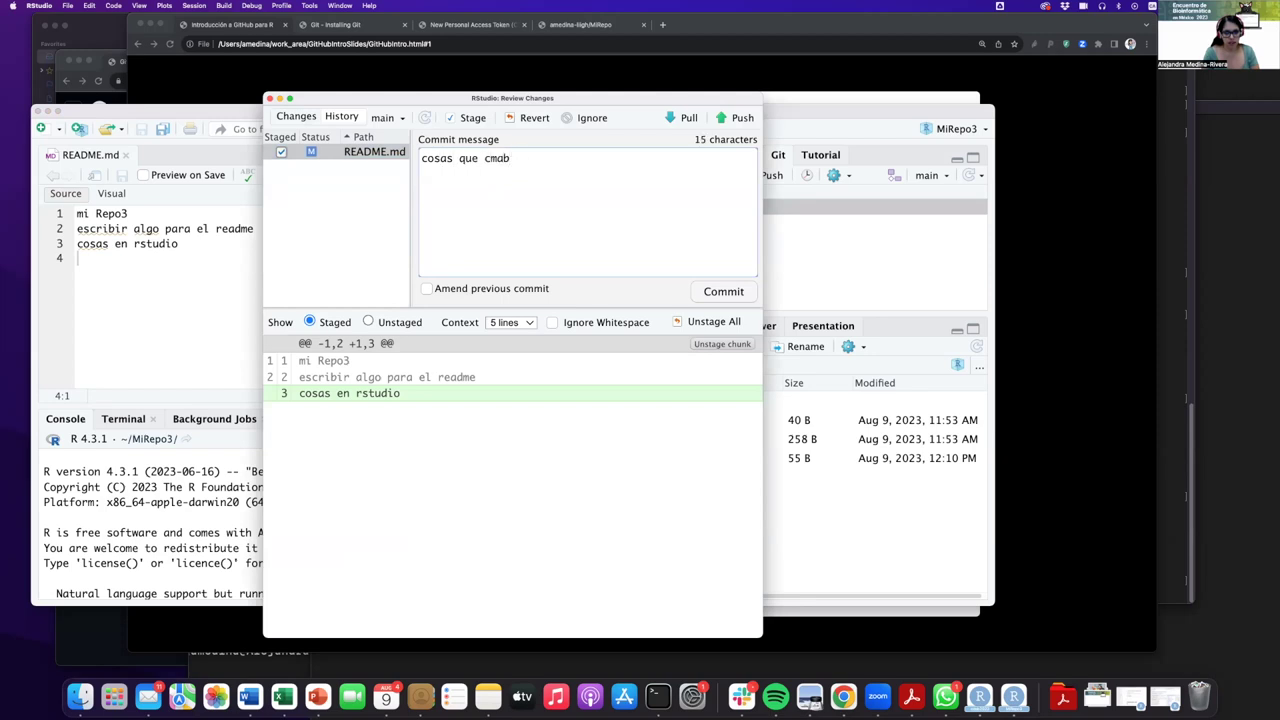
{"action": "type", "text": "ambie en rstudio"}
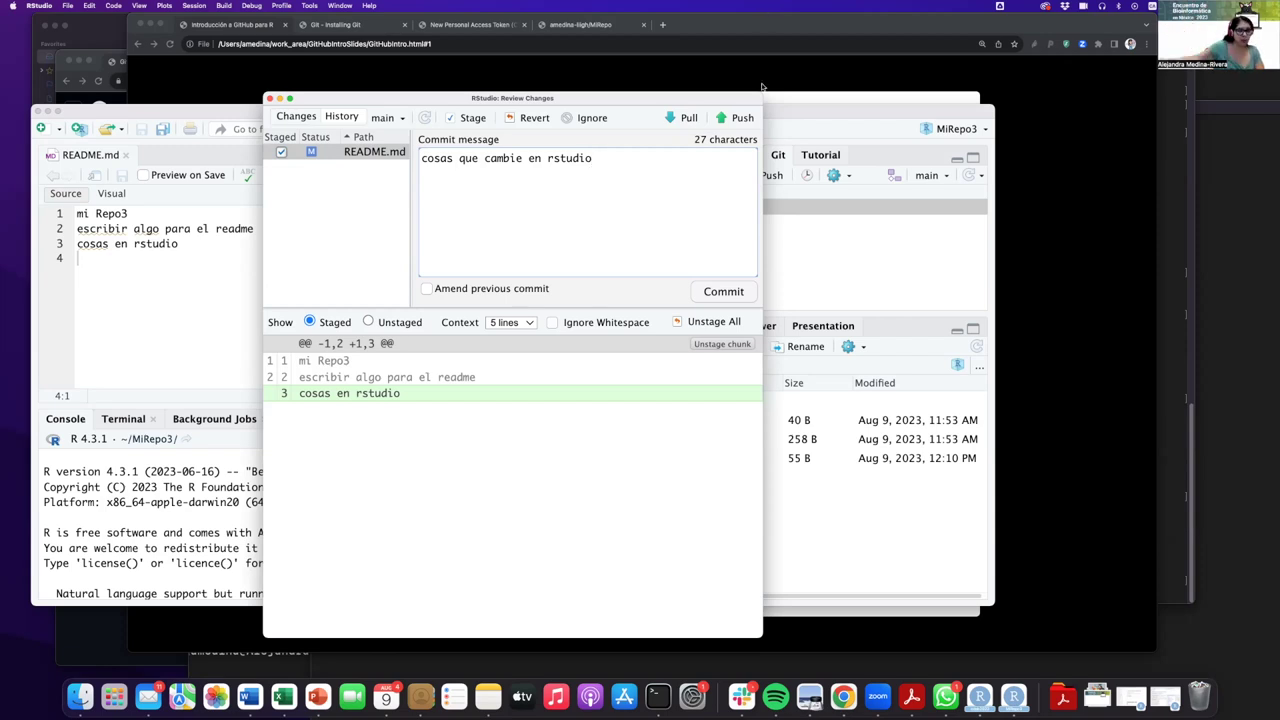
Commit the staged README.md change and push it to the main branch on GitHub.
{"action": "left_click", "coordinate": [712, 294]}
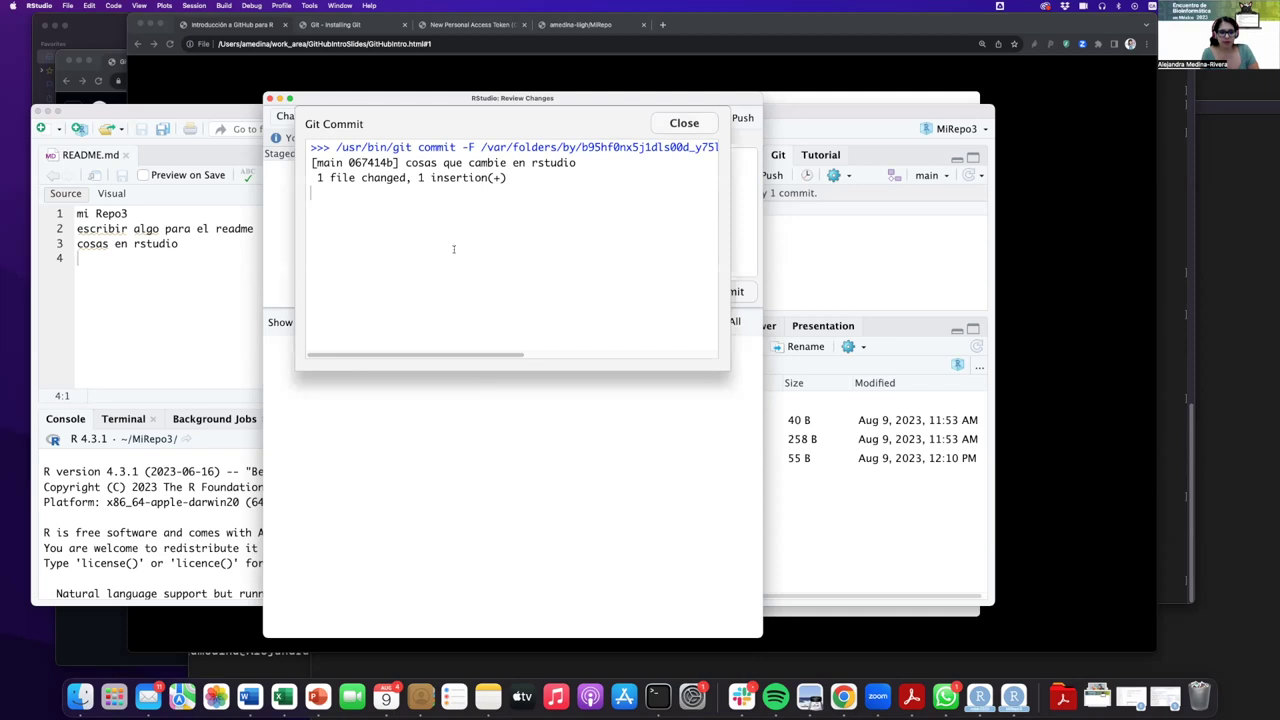
{"action": "left_click", "coordinate": [690, 124]}
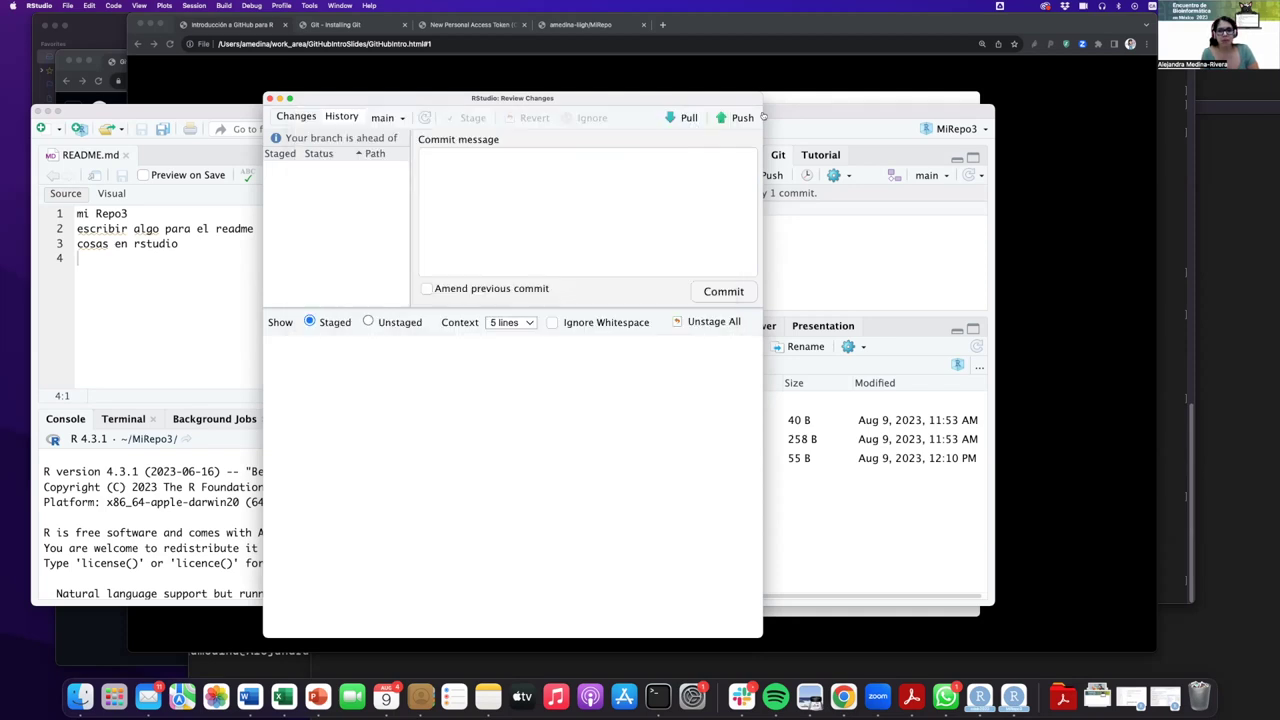
{"action": "left_click", "coordinate": [731, 119]}
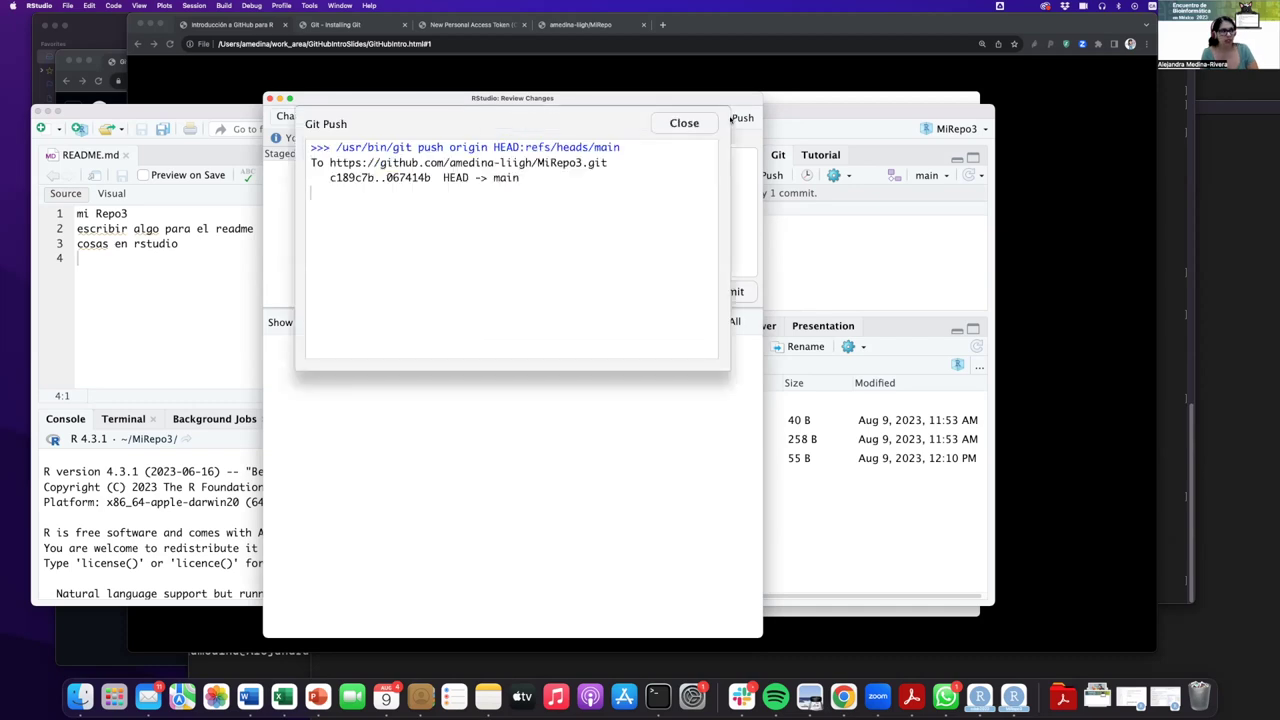
Switch to the browser, open the MiRepo3 repository on GitHub and check its README for the added line.
{"action": "left_click", "coordinate": [217, 79]}
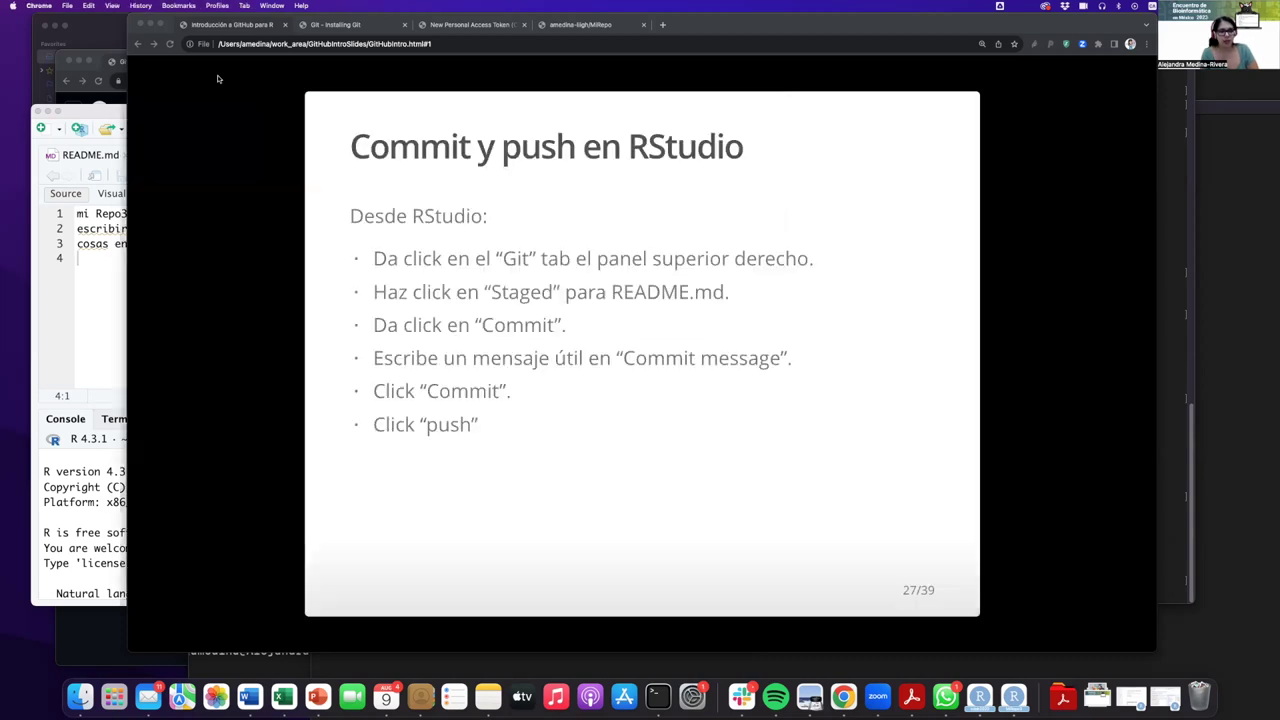
{"action": "left_click", "coordinate": [594, 26]}
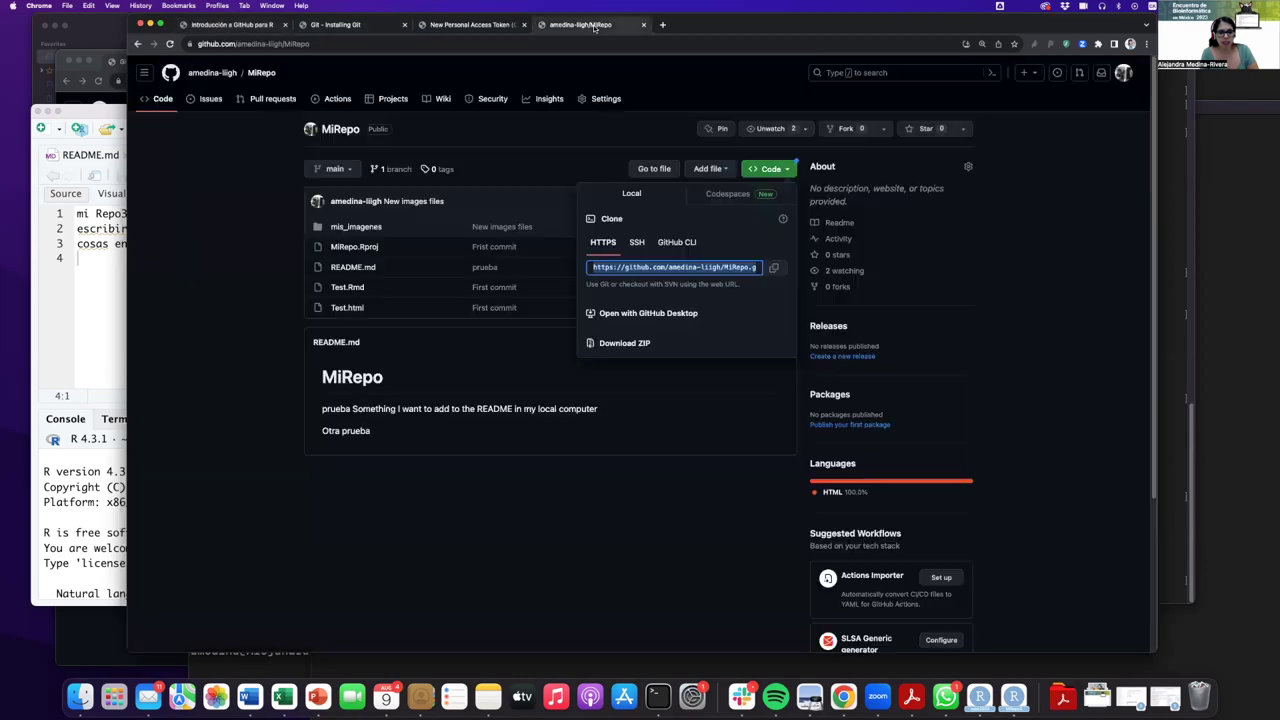
{"action": "left_click", "coordinate": [200, 76]}
{"action": "left_click", "coordinate": [170, 72]}
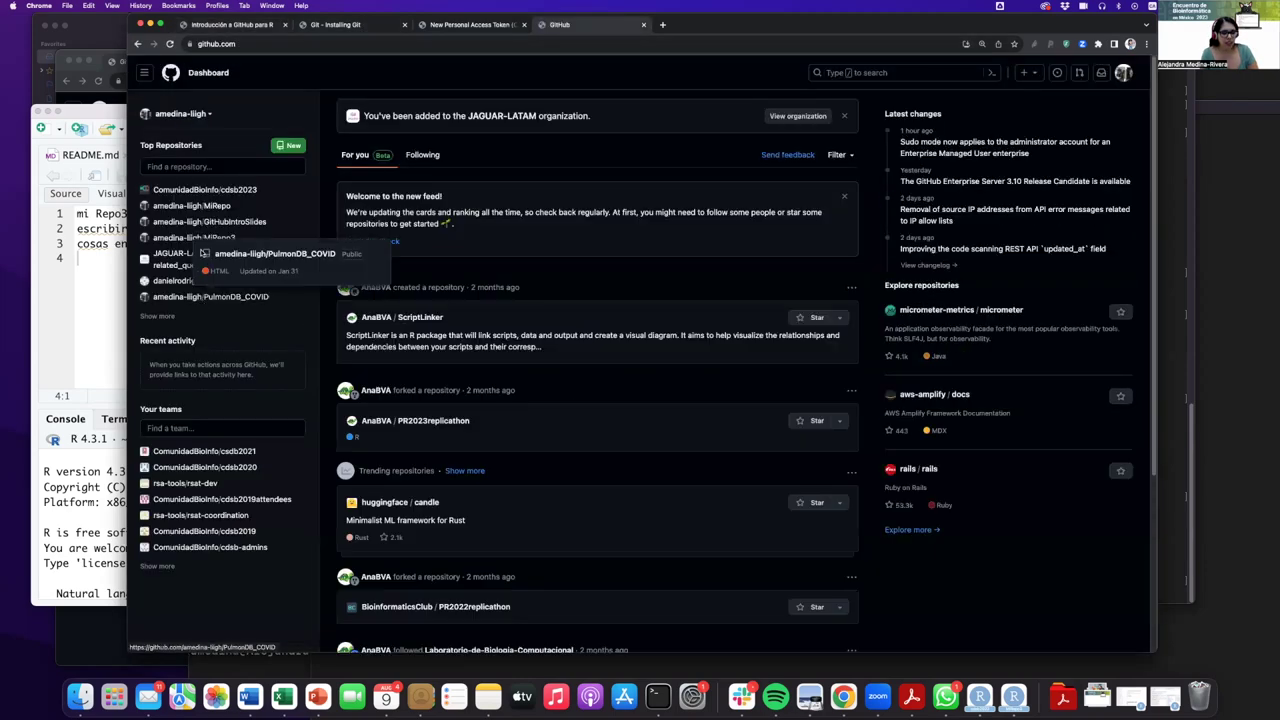
{"action": "left_click", "coordinate": [195, 237]}
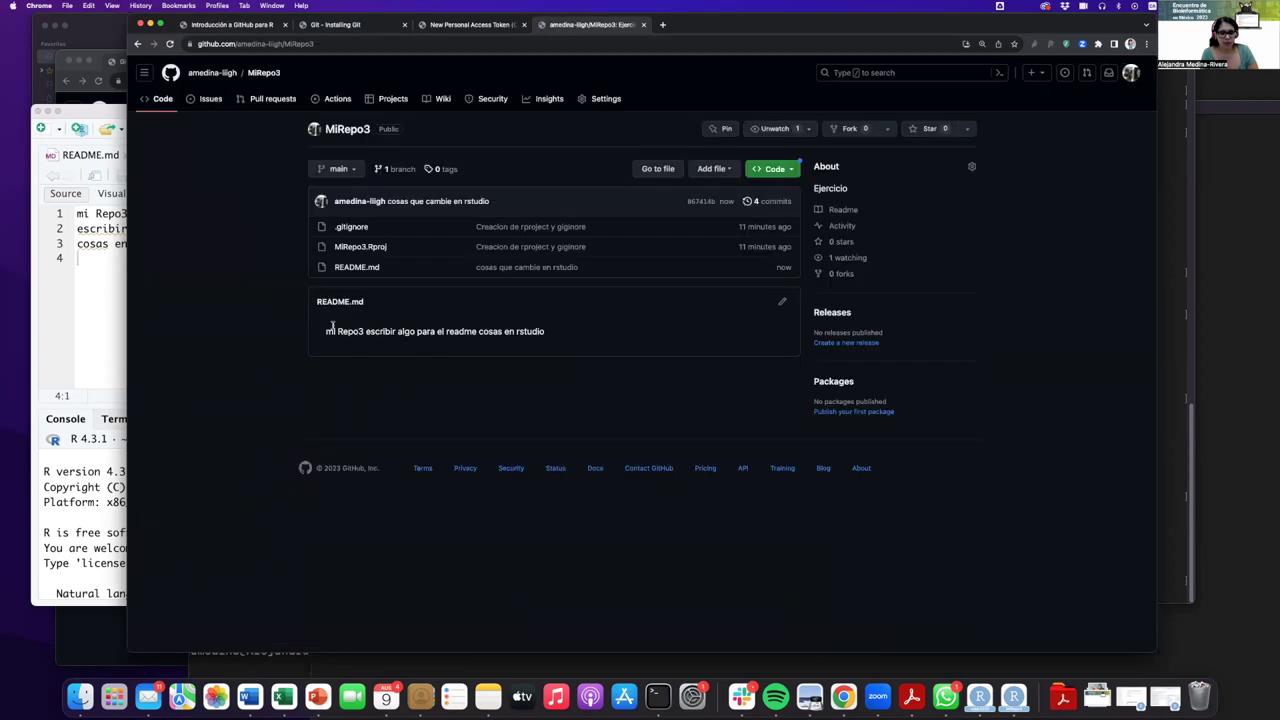
{"action": "left_click_drag", "start_coordinate": [326, 332], "coordinate": [560, 344]}
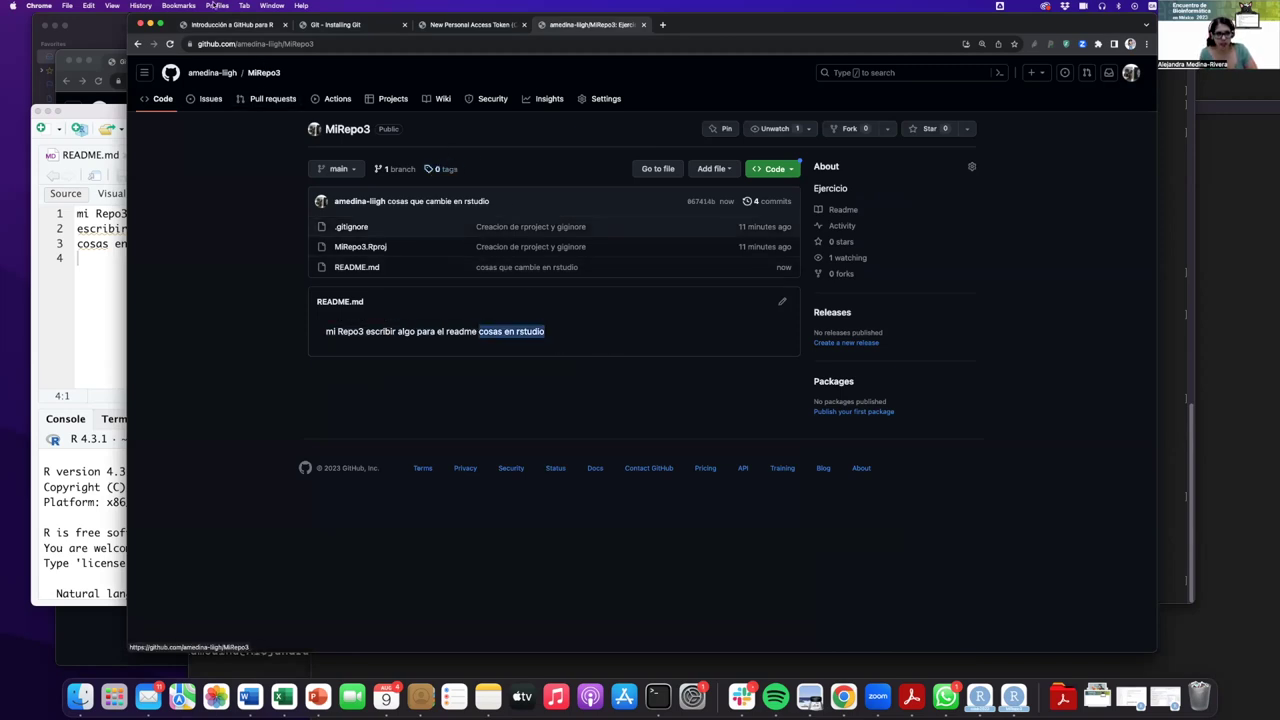
Return to the slides and review "Rmarkdown" and "Rmarkdown en GitHub", including the html_document header with keep_md: true.
{"action": "left_click", "coordinate": [214, 23]}
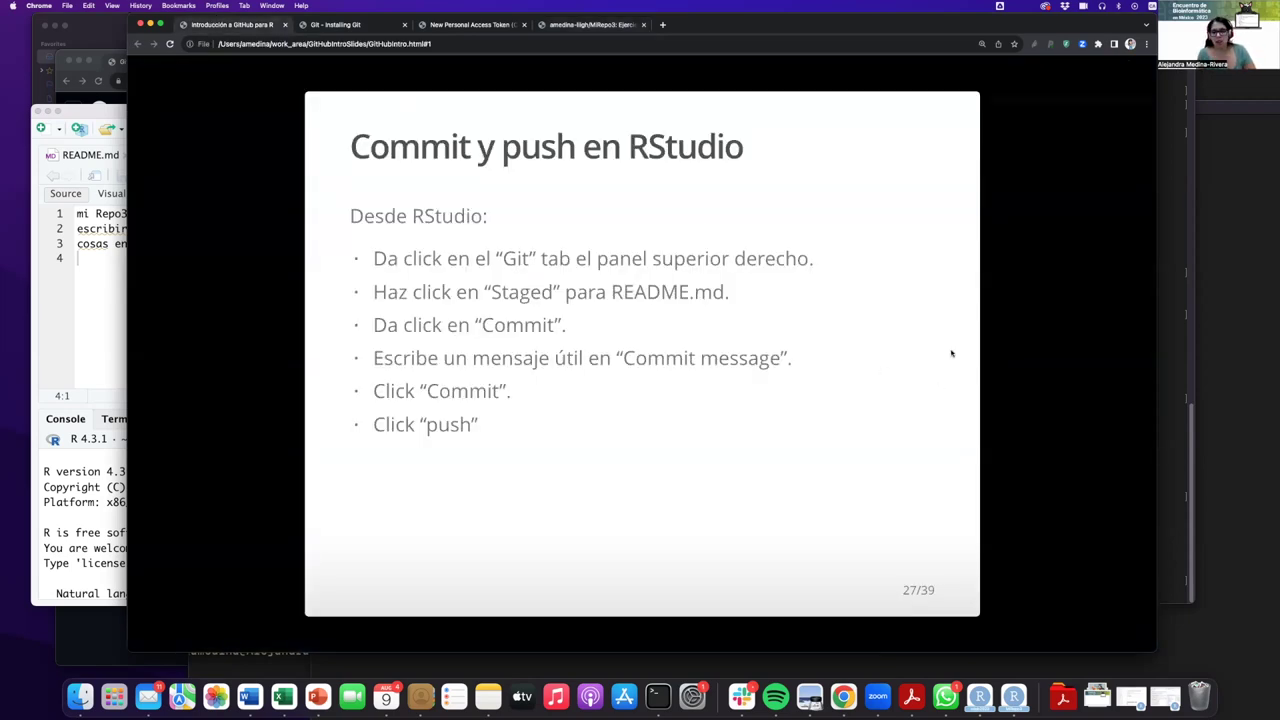
{"action": "key", "text": "Right"}
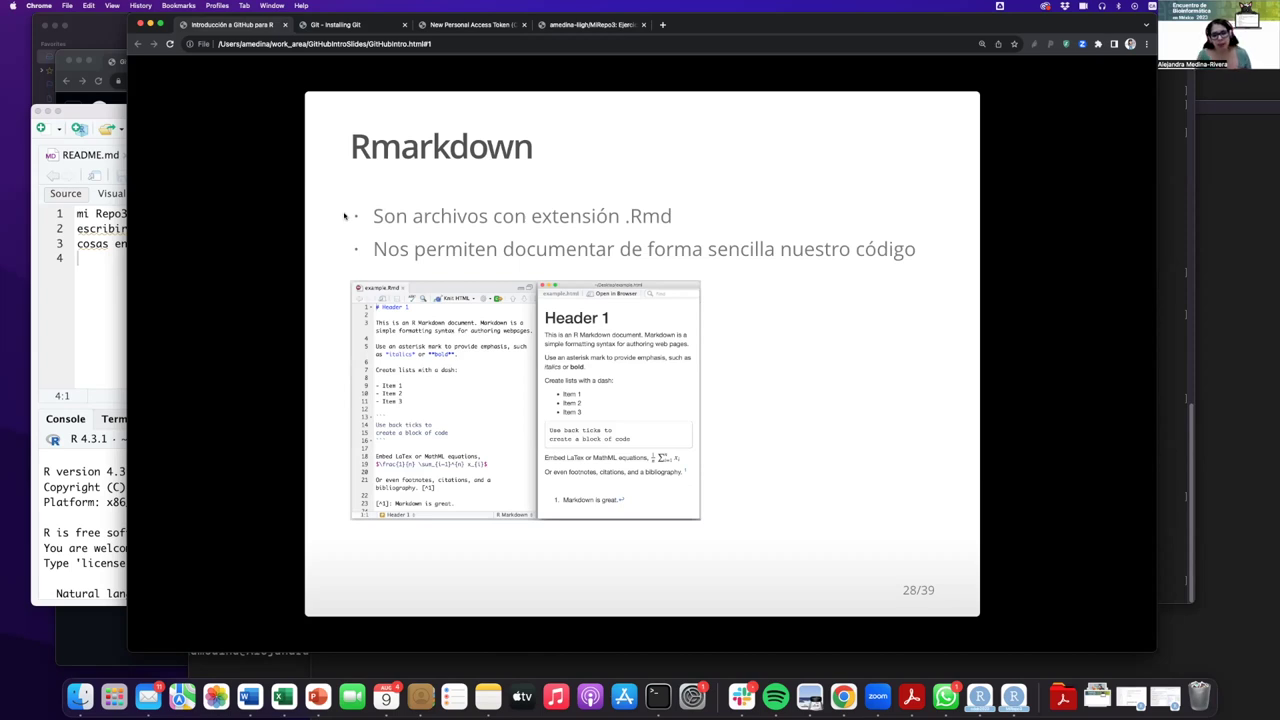
{"action": "key", "text": "Right"}
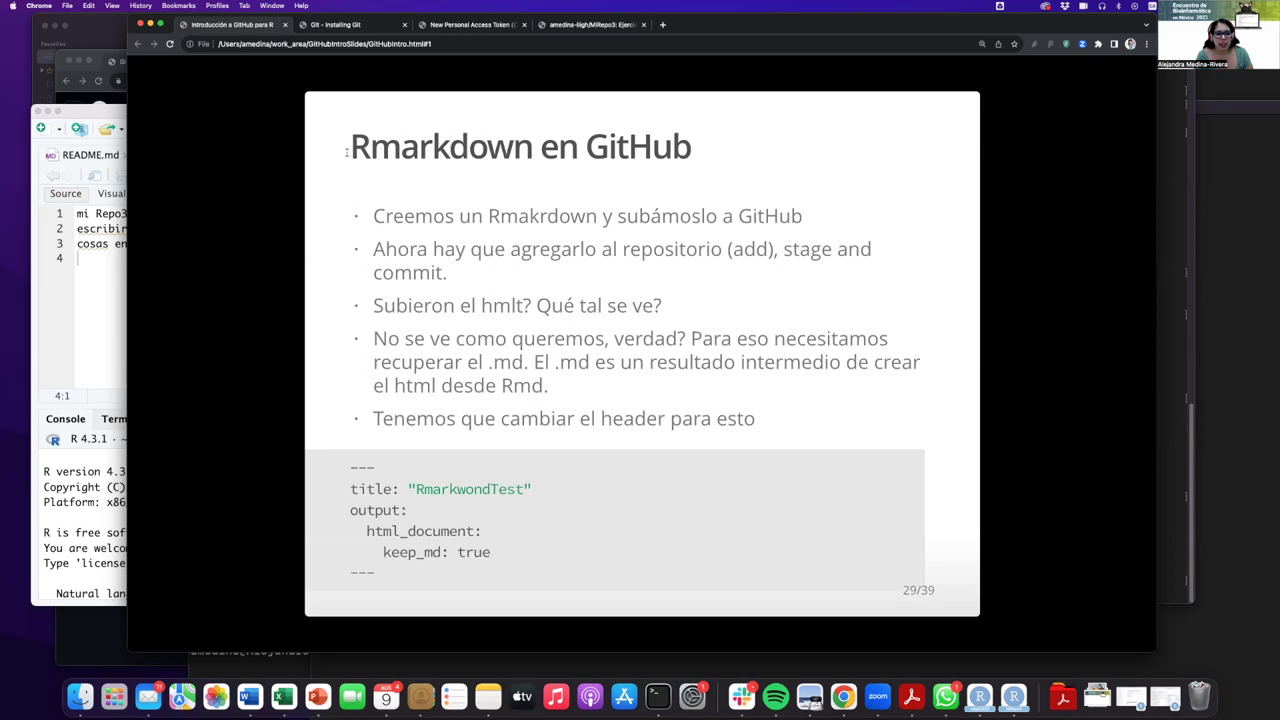
{"action": "triple_click", "coordinate": [346, 152]}
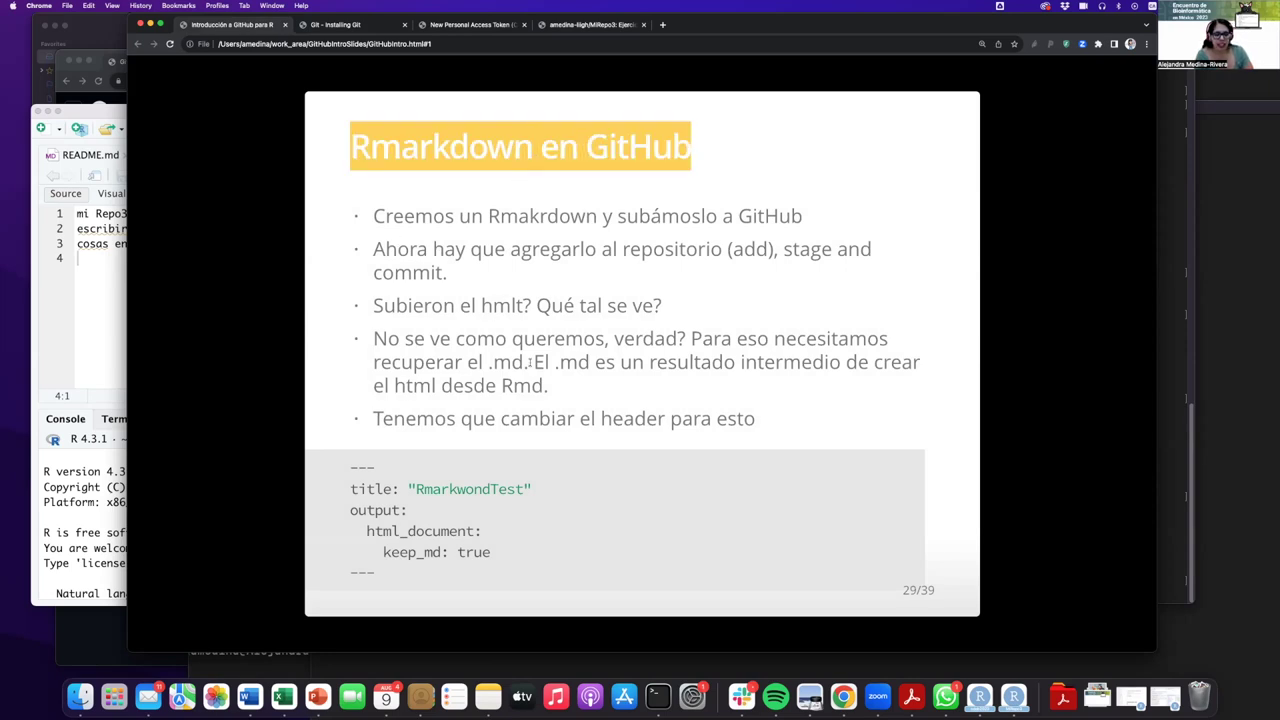
{"action": "triple_click", "coordinate": [367, 530]}
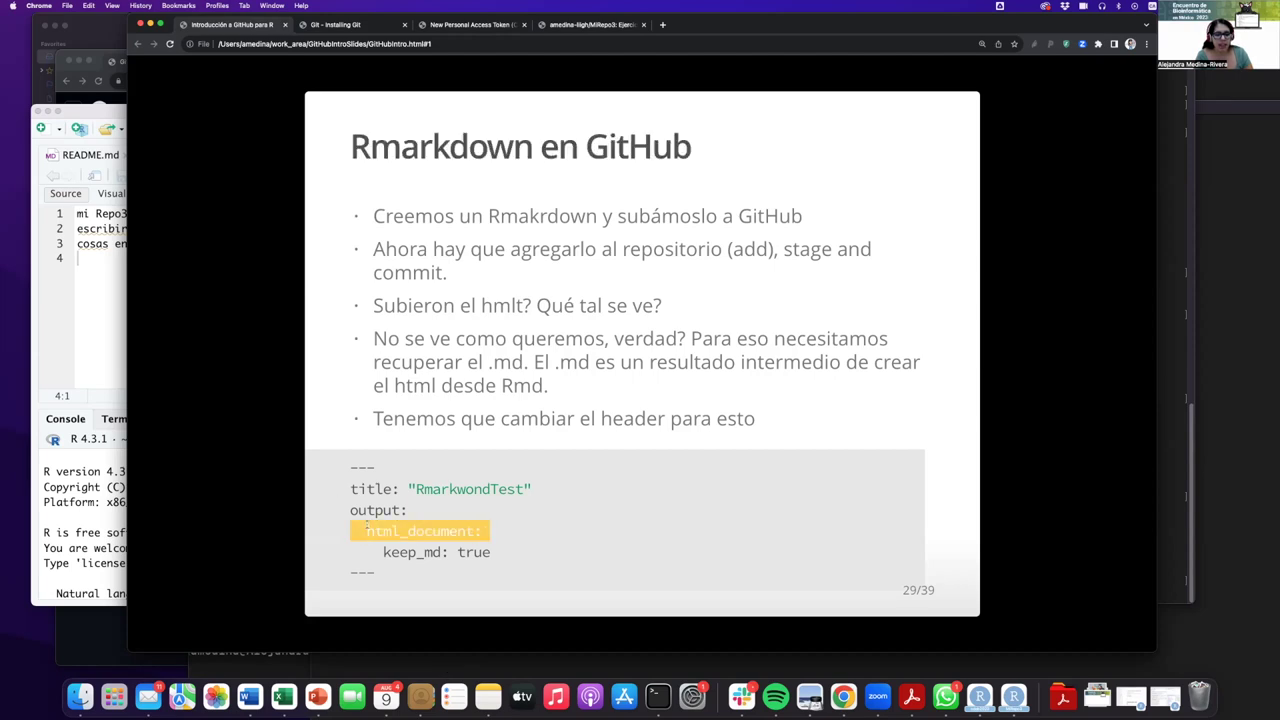
{"action": "triple_click", "coordinate": [367, 553]}
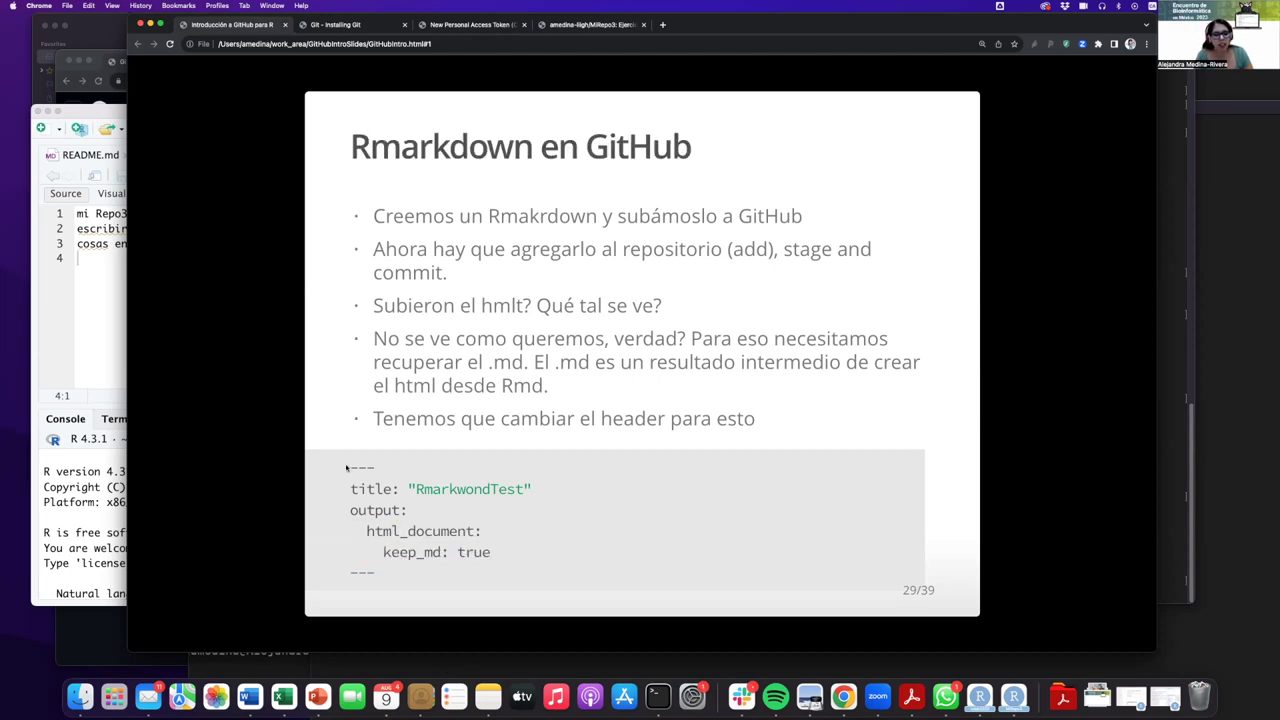
{"action": "left_click_drag", "start_coordinate": [352, 462], "coordinate": [380, 521]}
{"action": "left_click", "coordinate": [566, 567]}
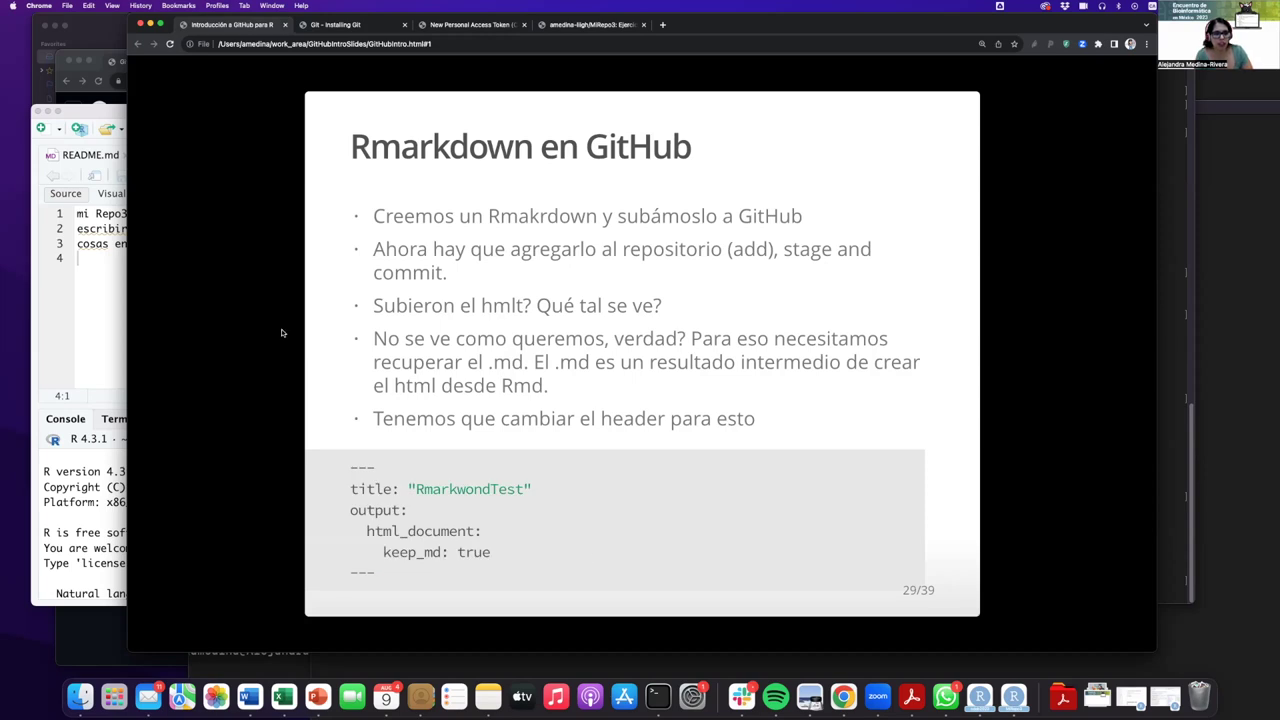
Switch to RStudio, create an R Markdown document titled "pruebaMiRepo" with HTML output and save it as Repo3.Rmd.
{"action": "left_click", "coordinate": [100, 213]}
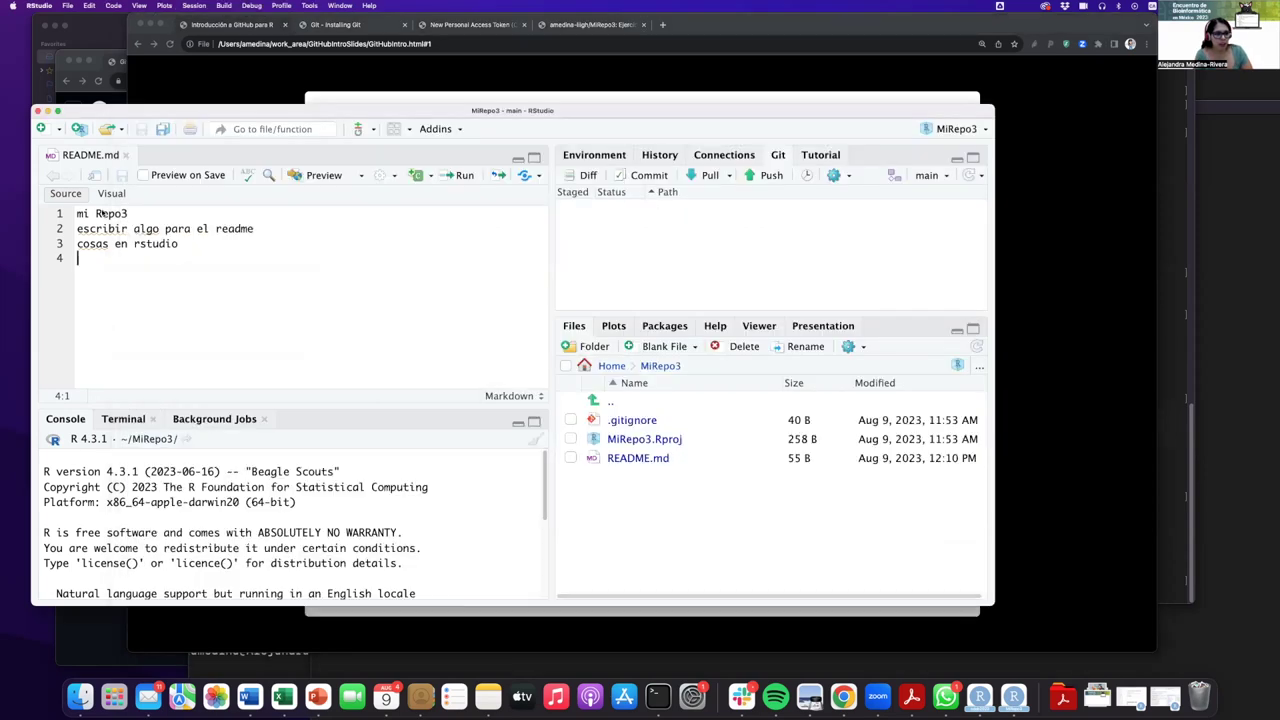
{"action": "left_click", "coordinate": [67, 6]}
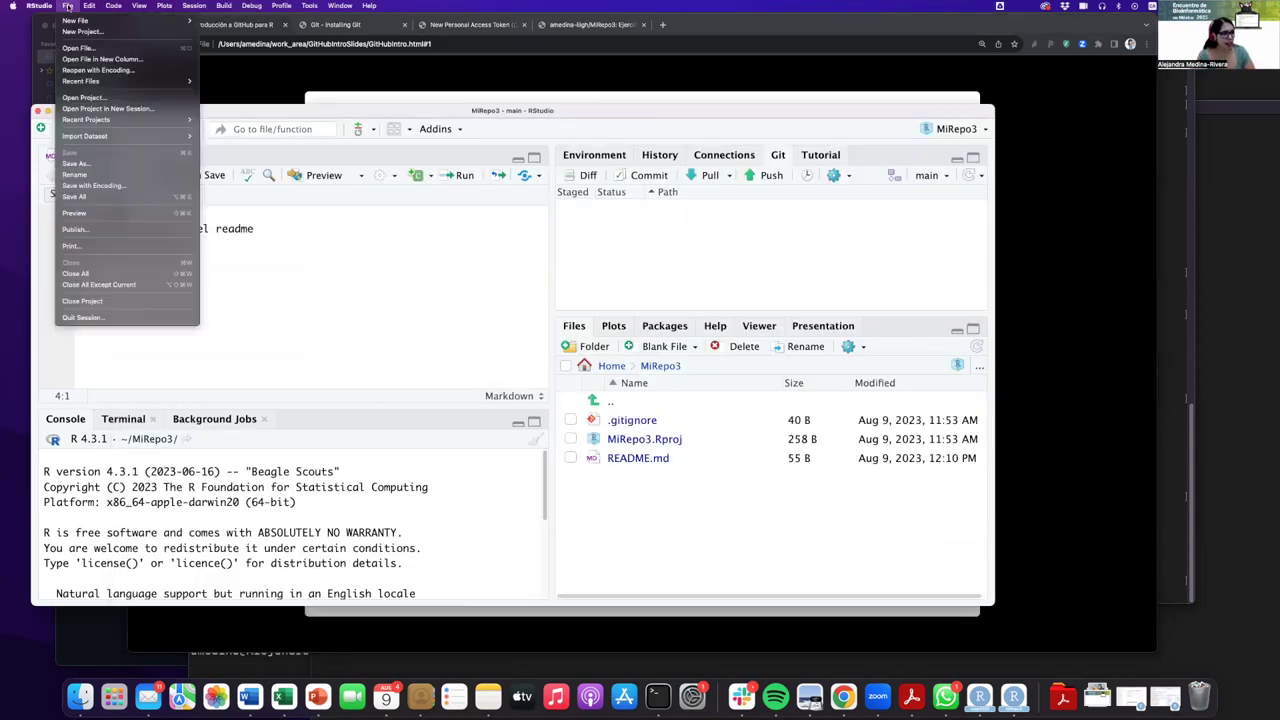
{"action": "mouse_move", "coordinate": [70, 20]}
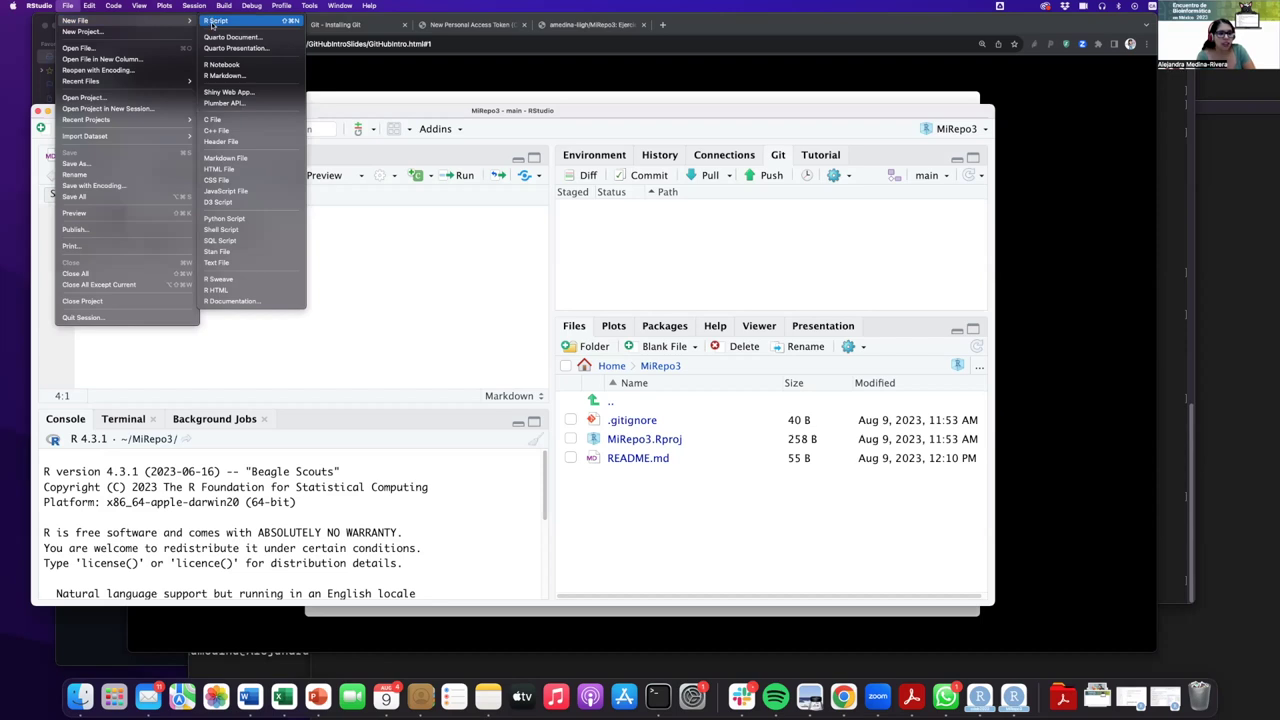
{"action": "left_click", "coordinate": [67, 5]}
{"action": "left_click", "coordinate": [67, 5]}
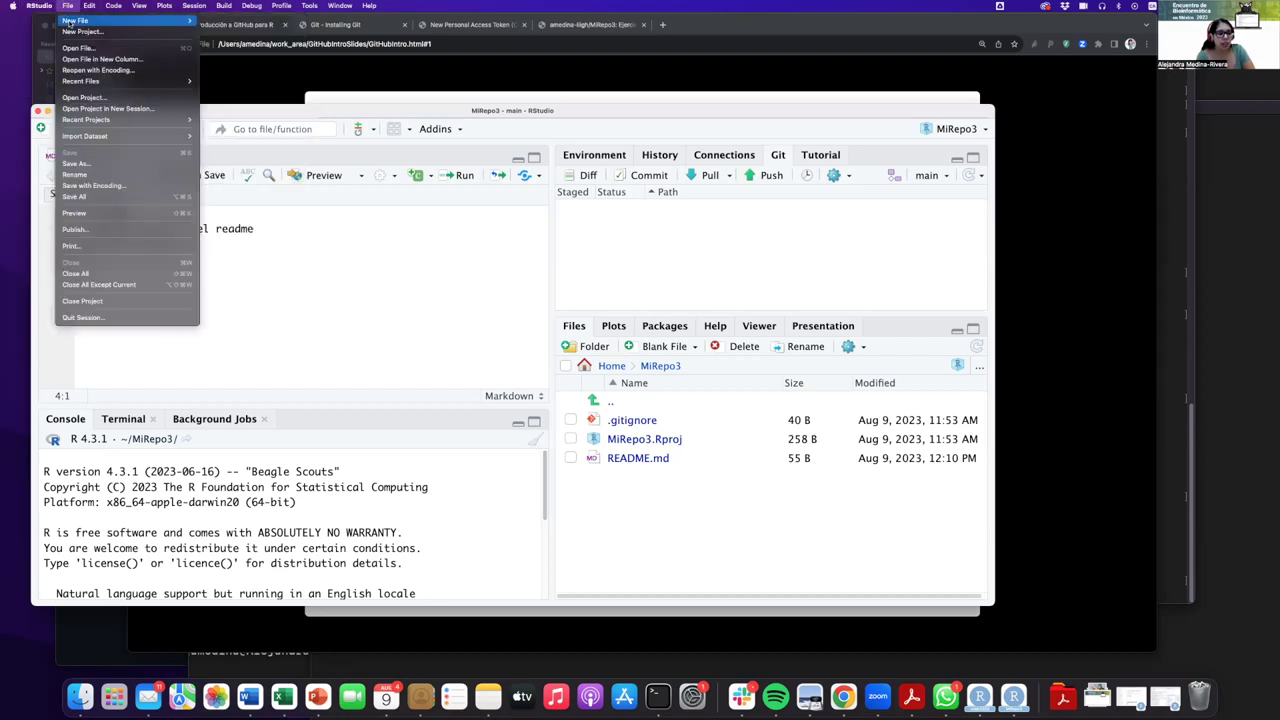
{"action": "mouse_move", "coordinate": [165, 24]}
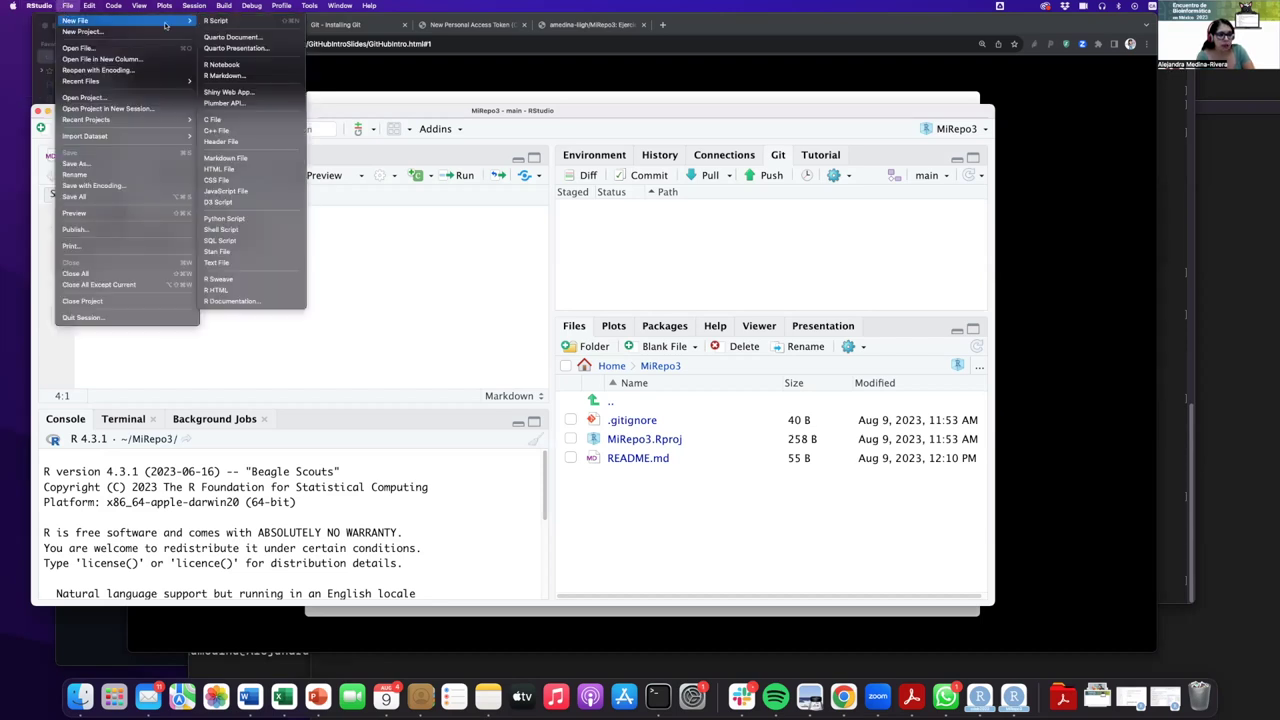
{"action": "left_click", "coordinate": [221, 77]}
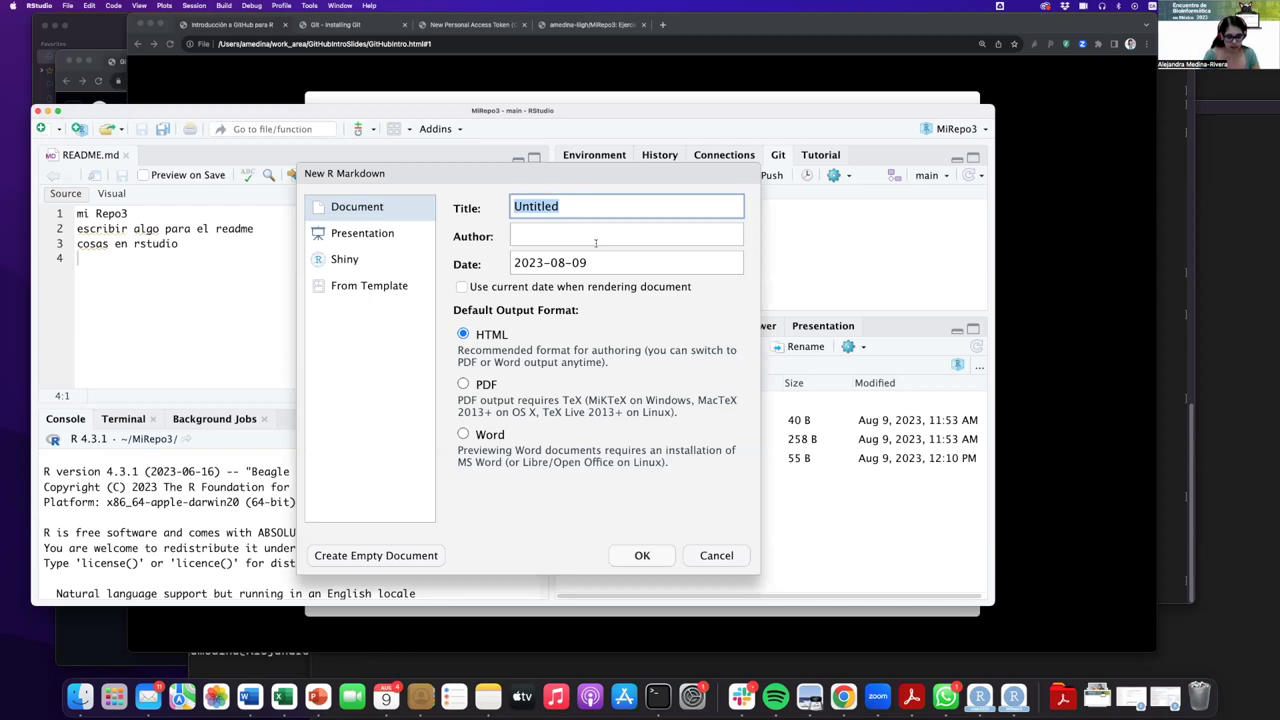
{"action": "type", "text": "pruebaMiRepo"}
{"action": "key", "text": "Tab"}
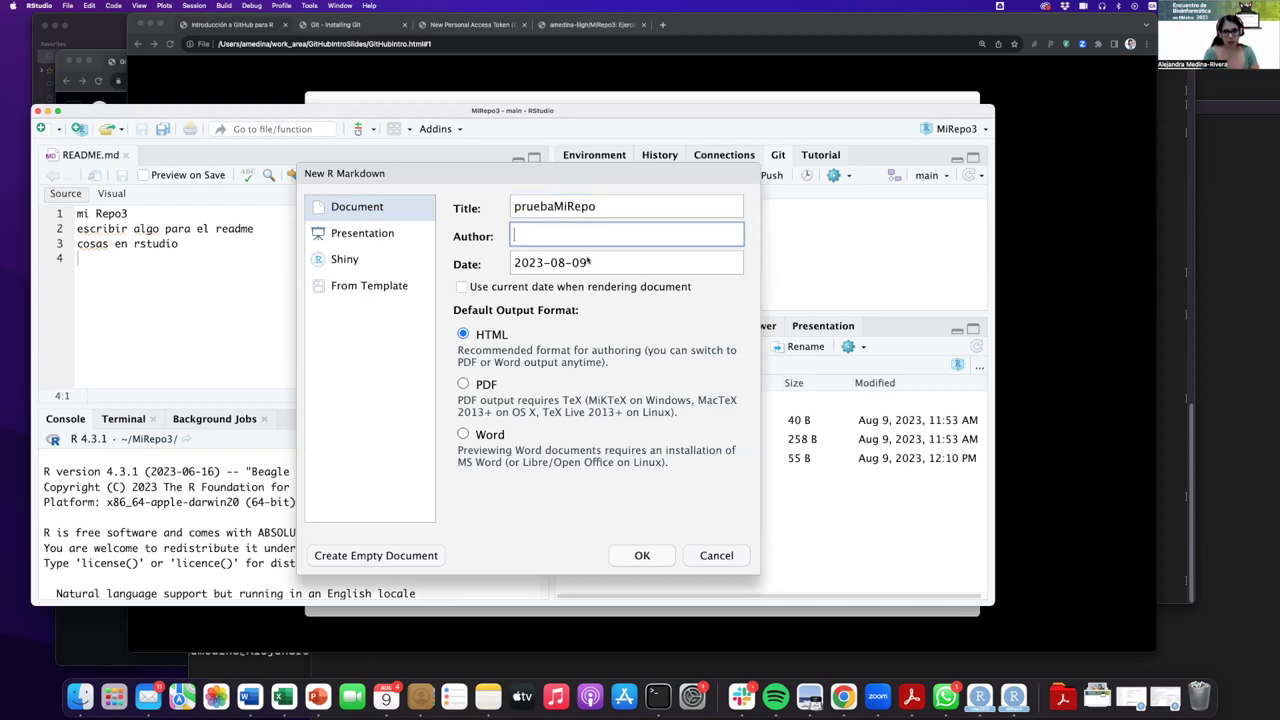
{"action": "left_click", "coordinate": [637, 556]}
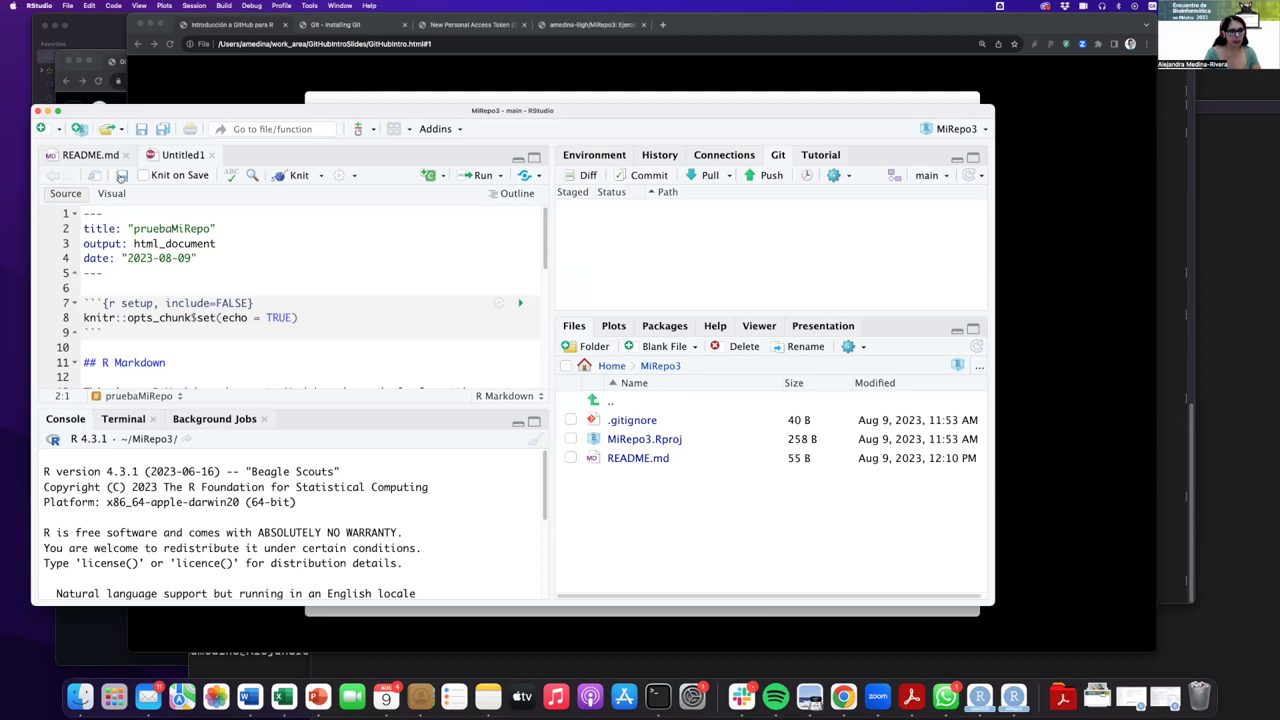
{"action": "left_click", "coordinate": [121, 176]}
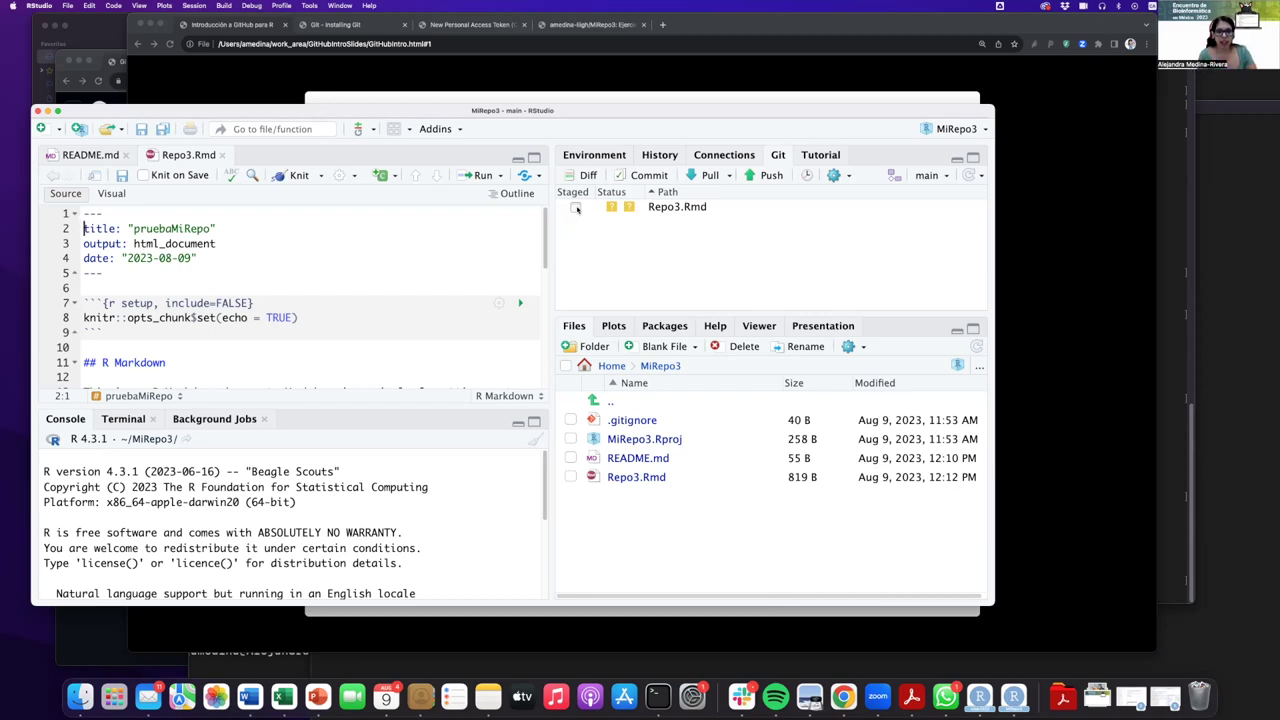
Stage Repo3.Rmd and enter the commit message "Nuevo rmarkdown".
{"action": "left_click", "coordinate": [574, 208]}
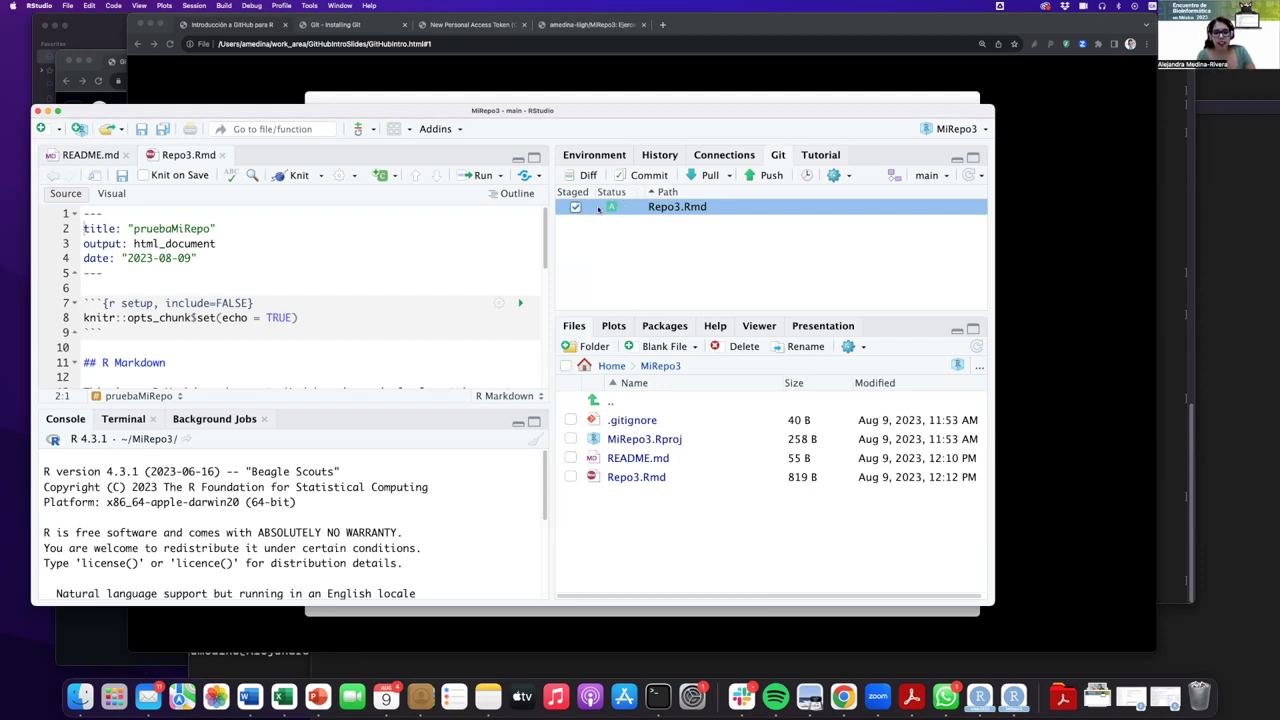
{"action": "left_click", "coordinate": [645, 176]}
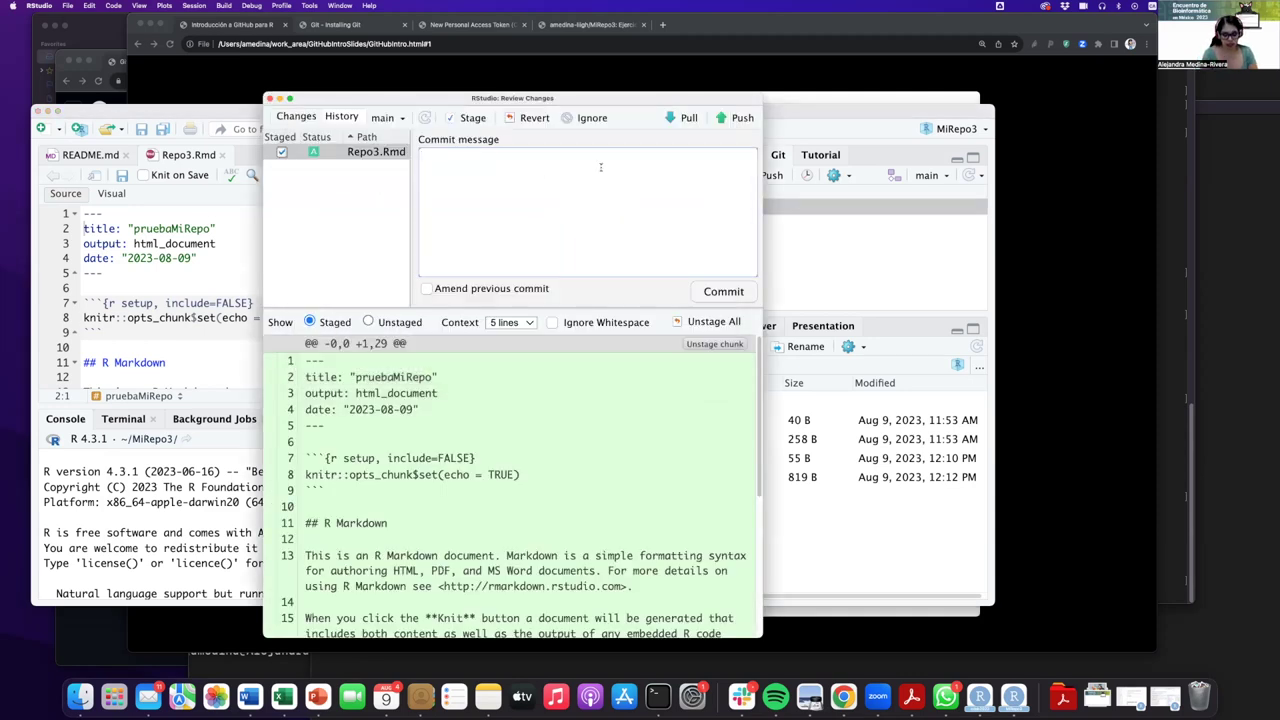
{"action": "type", "text": "Nuevo"}
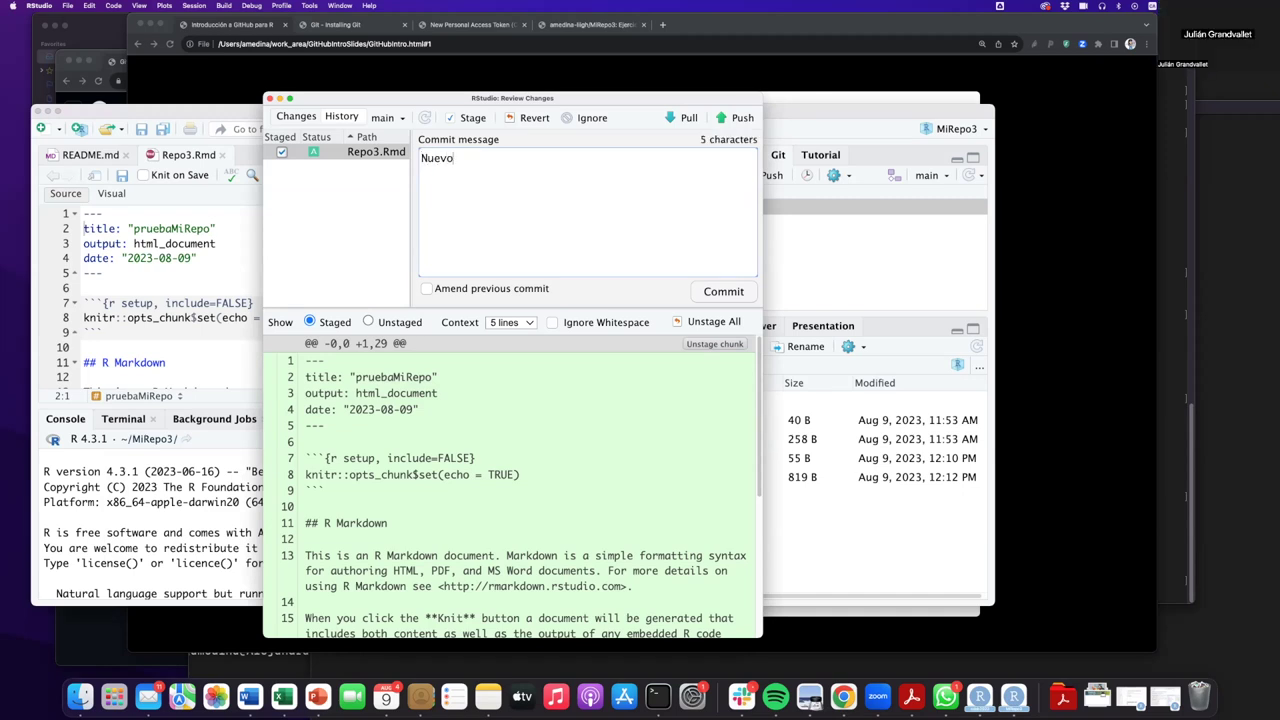
{"action": "type", "text": " rmarkdown"}
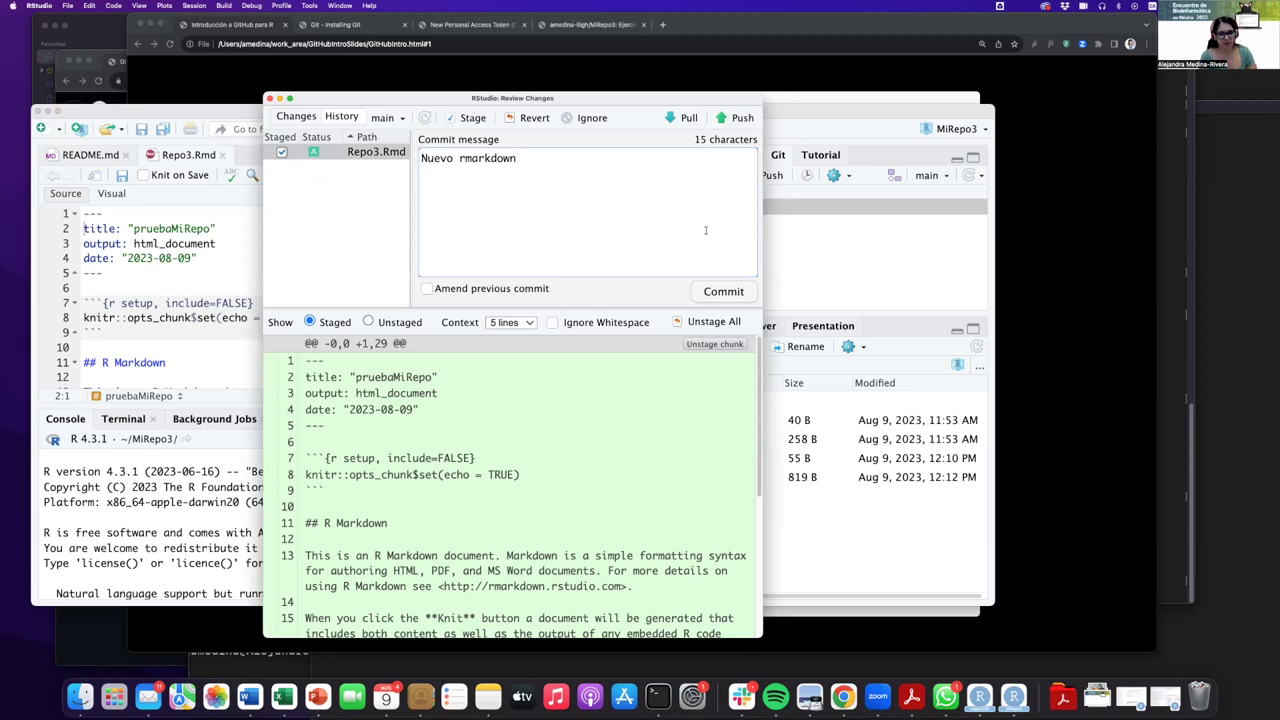
Commit the staged Repo3.Rmd and push it to the main branch on GitHub.
{"action": "left_click", "coordinate": [723, 291]}
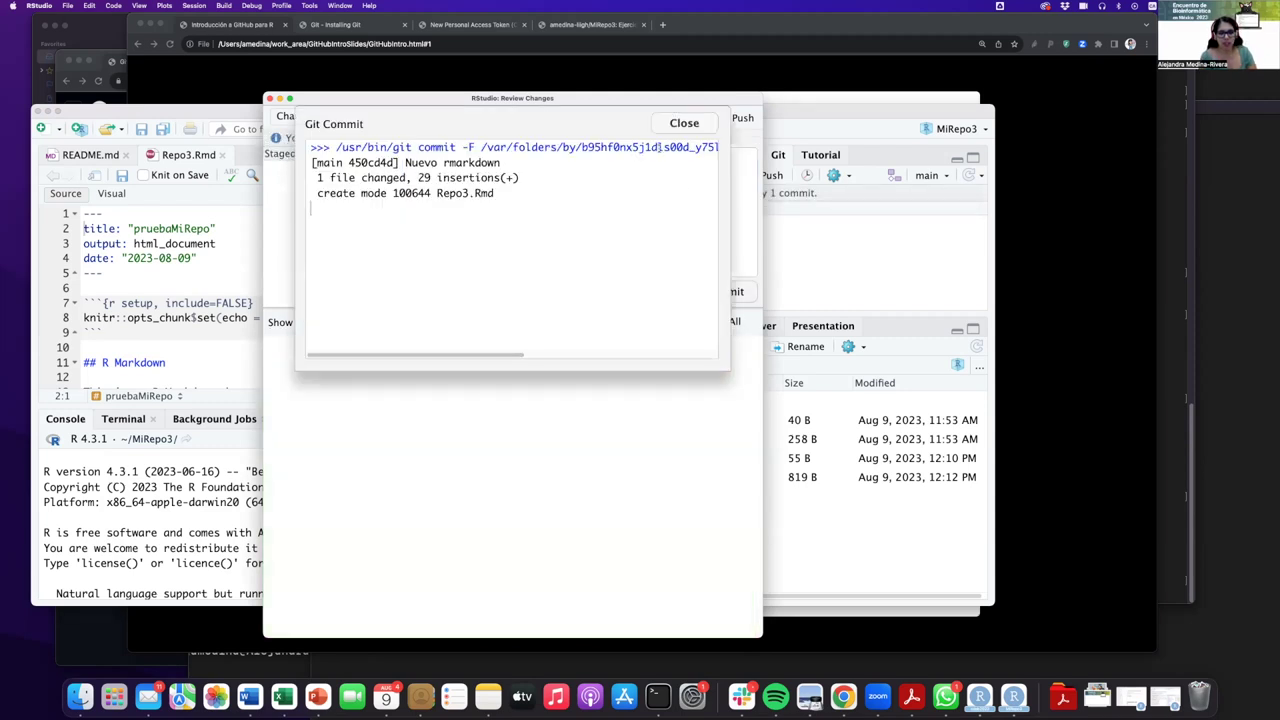
{"action": "left_click", "coordinate": [677, 133]}
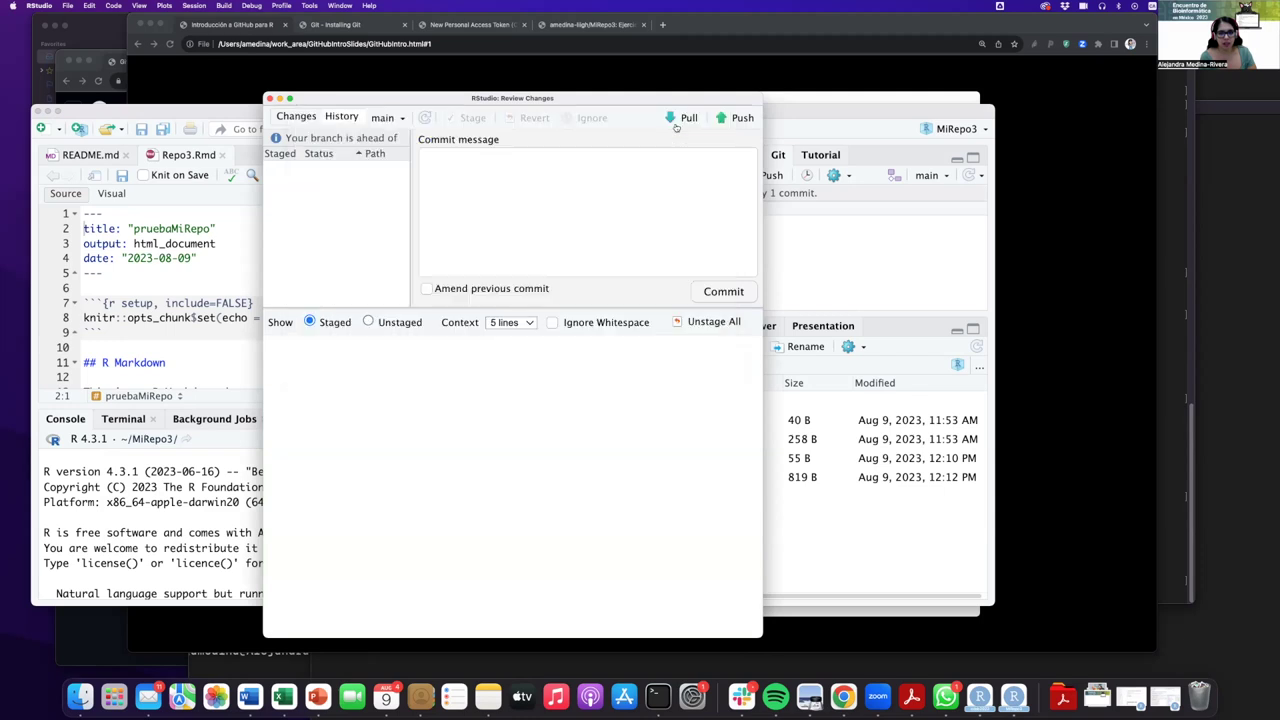
{"action": "left_click", "coordinate": [729, 121]}
{"action": "left_click", "coordinate": [684, 124]}
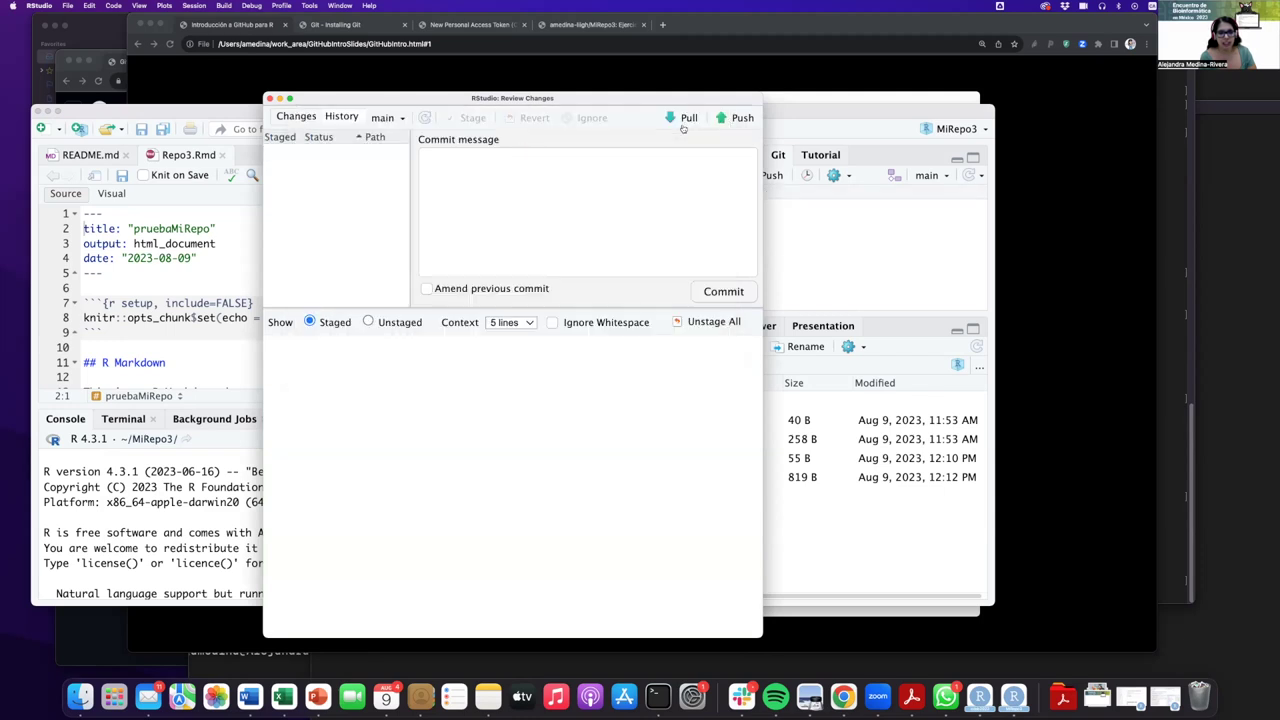
Switch to the browser, refresh the MiRepo3 repository on GitHub, look through Repo3.Rmd and return to the repository page.
{"action": "left_click", "coordinate": [355, 69]}
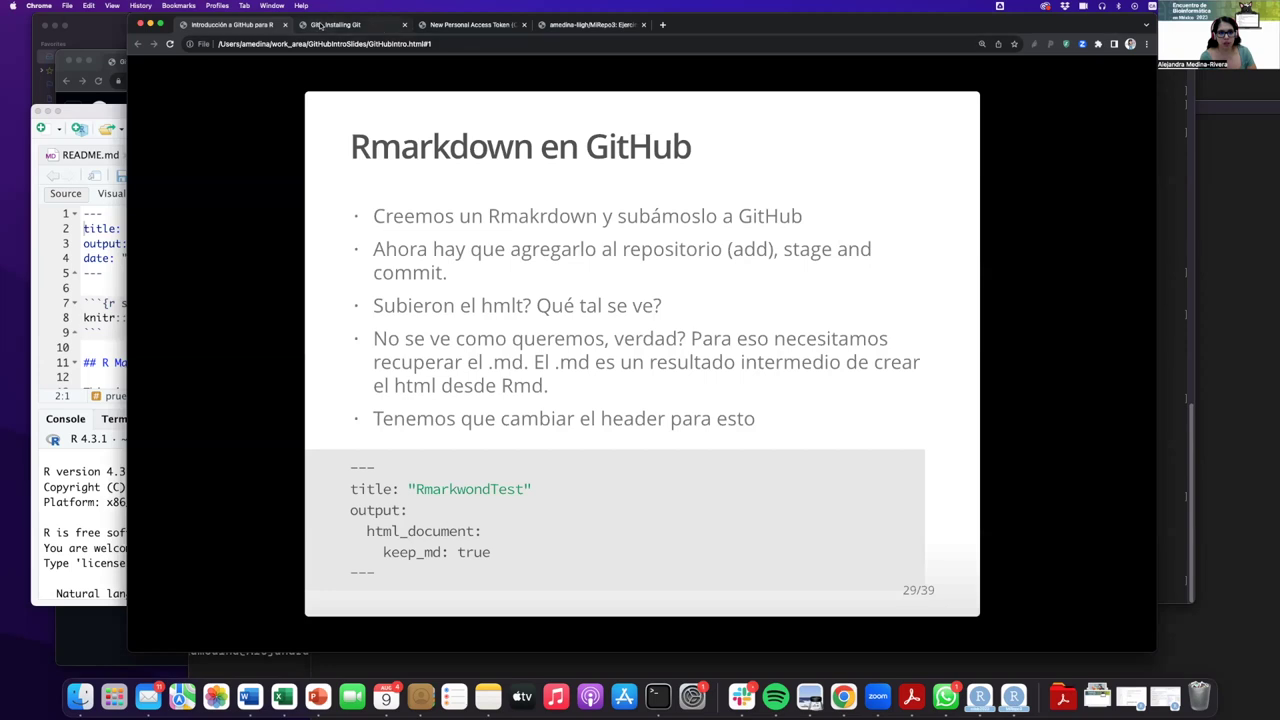
{"action": "left_click", "coordinate": [593, 25]}
{"action": "left_click", "coordinate": [171, 44]}
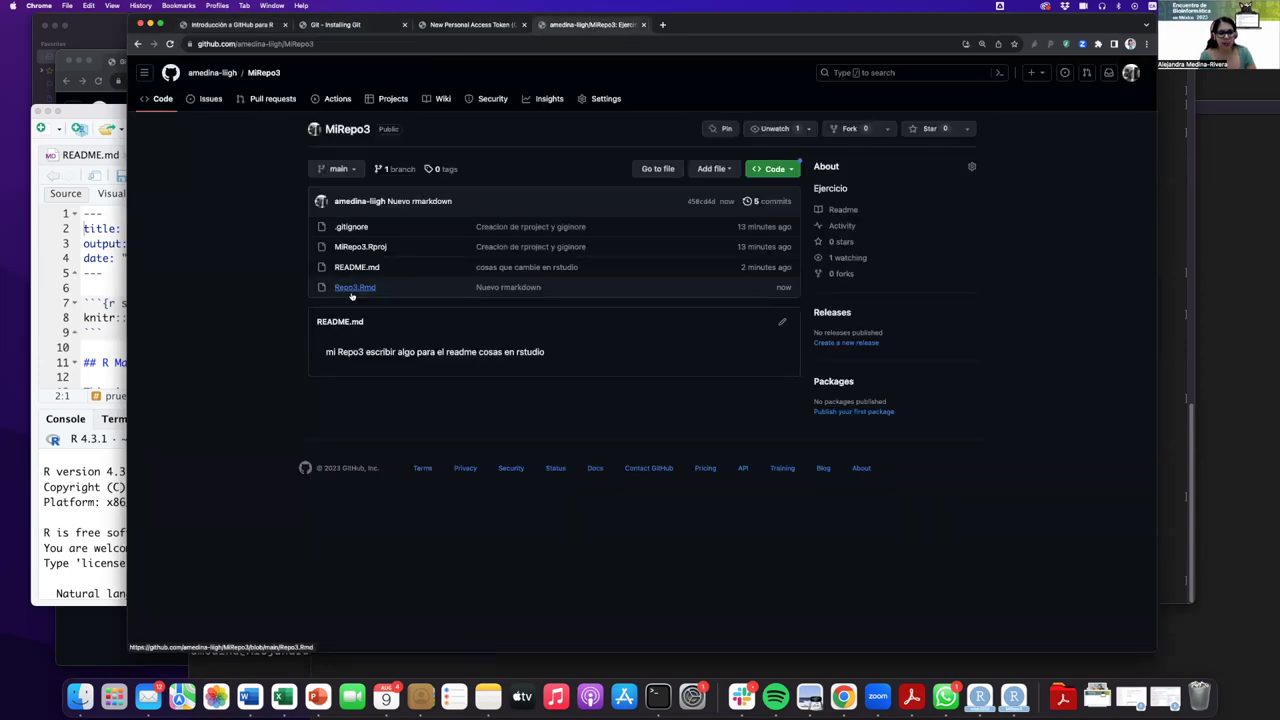
{"action": "left_click", "coordinate": [352, 293]}
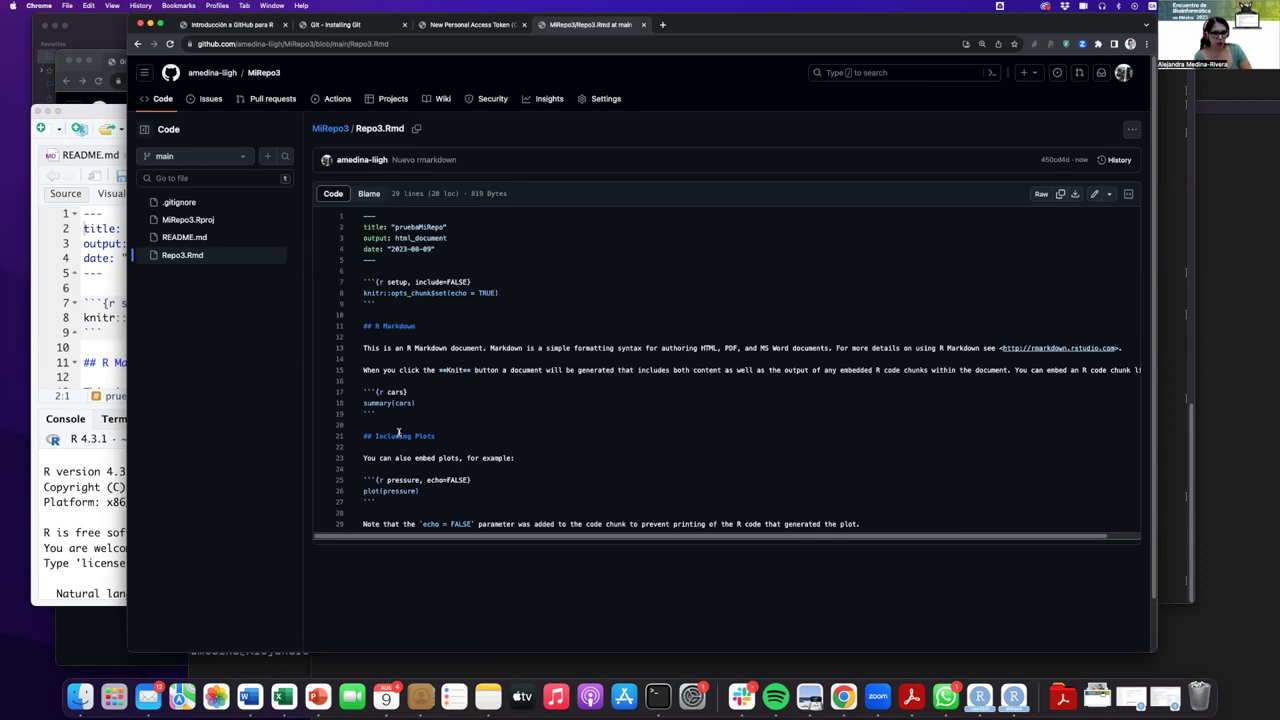
{"action": "scroll", "coordinate": [398, 432], "scroll_direction": "down", "scroll_amount": 1}
{"action": "scroll", "coordinate": [397, 423], "scroll_direction": "up", "scroll_amount": 1}
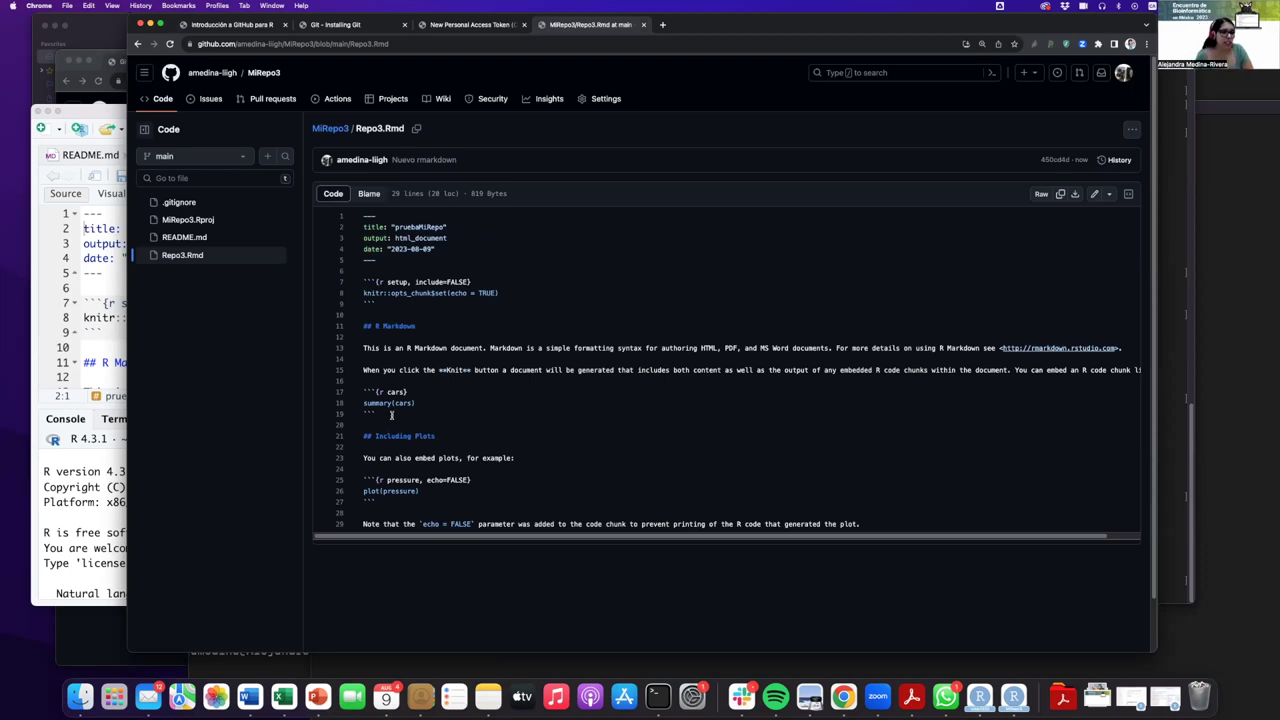
{"action": "mouse_move", "coordinate": [210, 76]}
{"action": "left_click", "coordinate": [263, 73]}
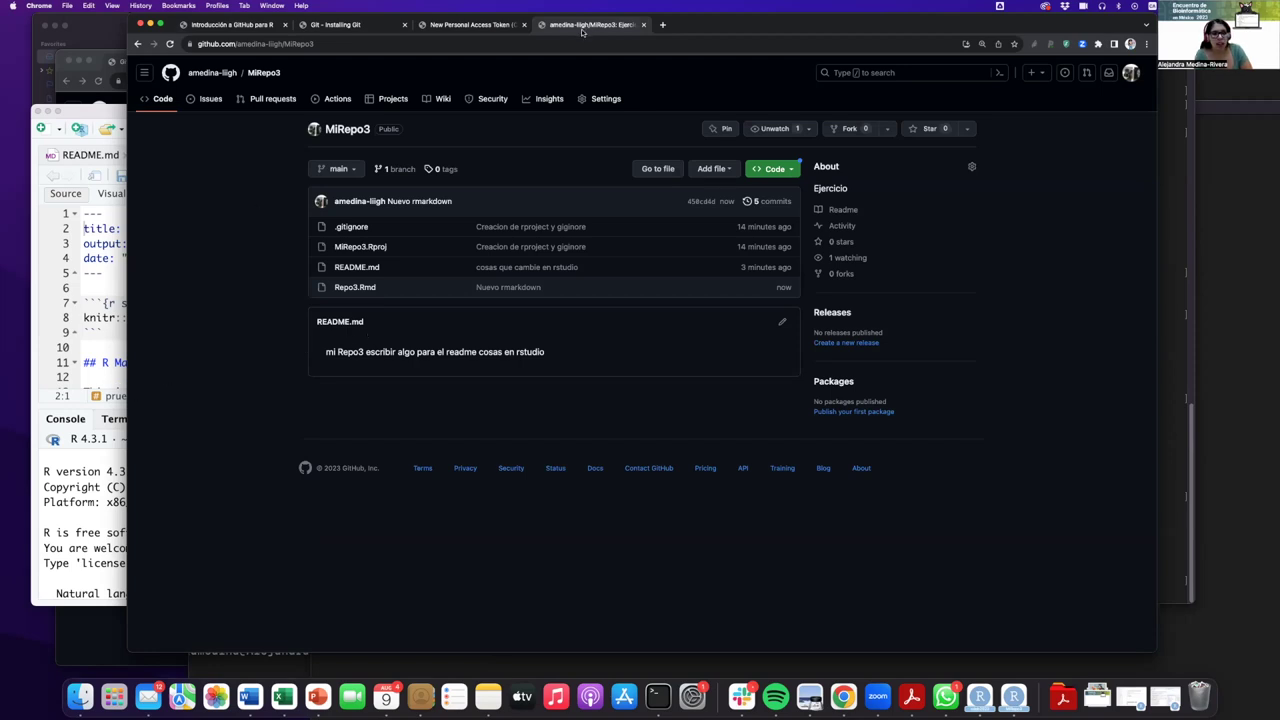
Review the slide's point about recovering the .md file and reopen Repo3.Rmd on GitHub to compare its display.
{"action": "left_click", "coordinate": [214, 25]}
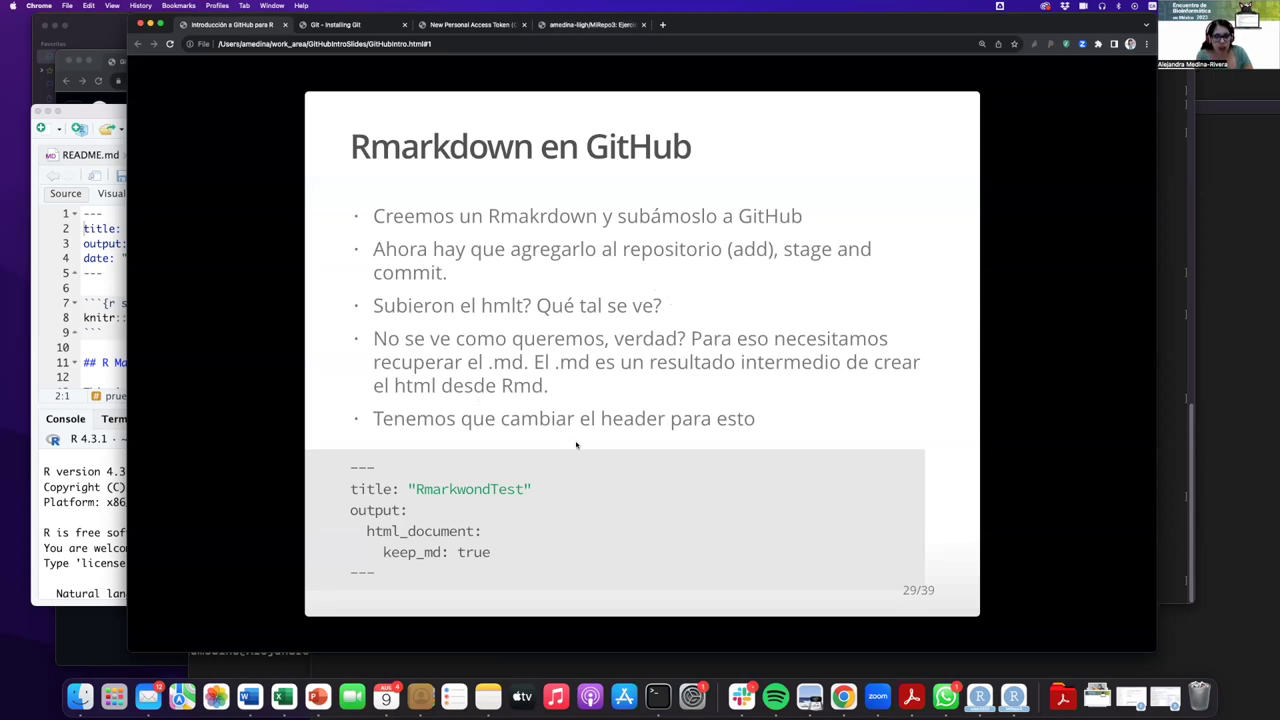
{"action": "left_click_drag", "start_coordinate": [490, 364], "coordinate": [523, 364]}
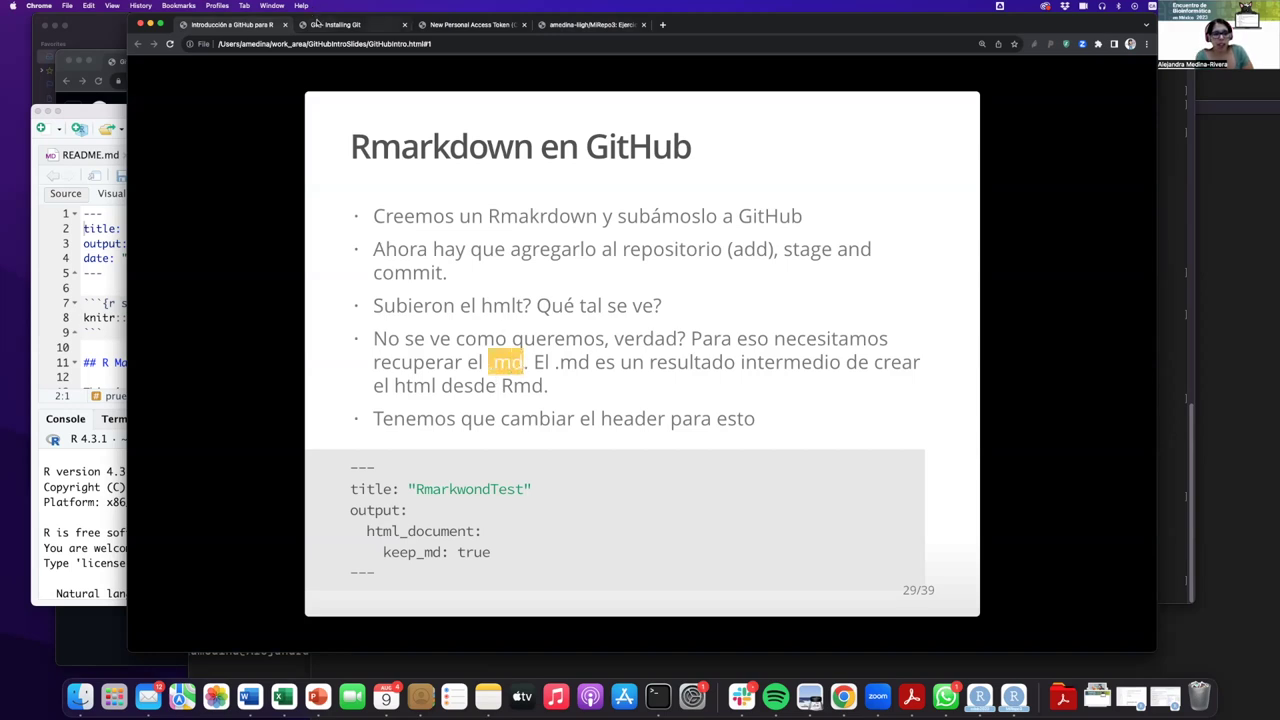
{"action": "left_click", "coordinate": [320, 26]}
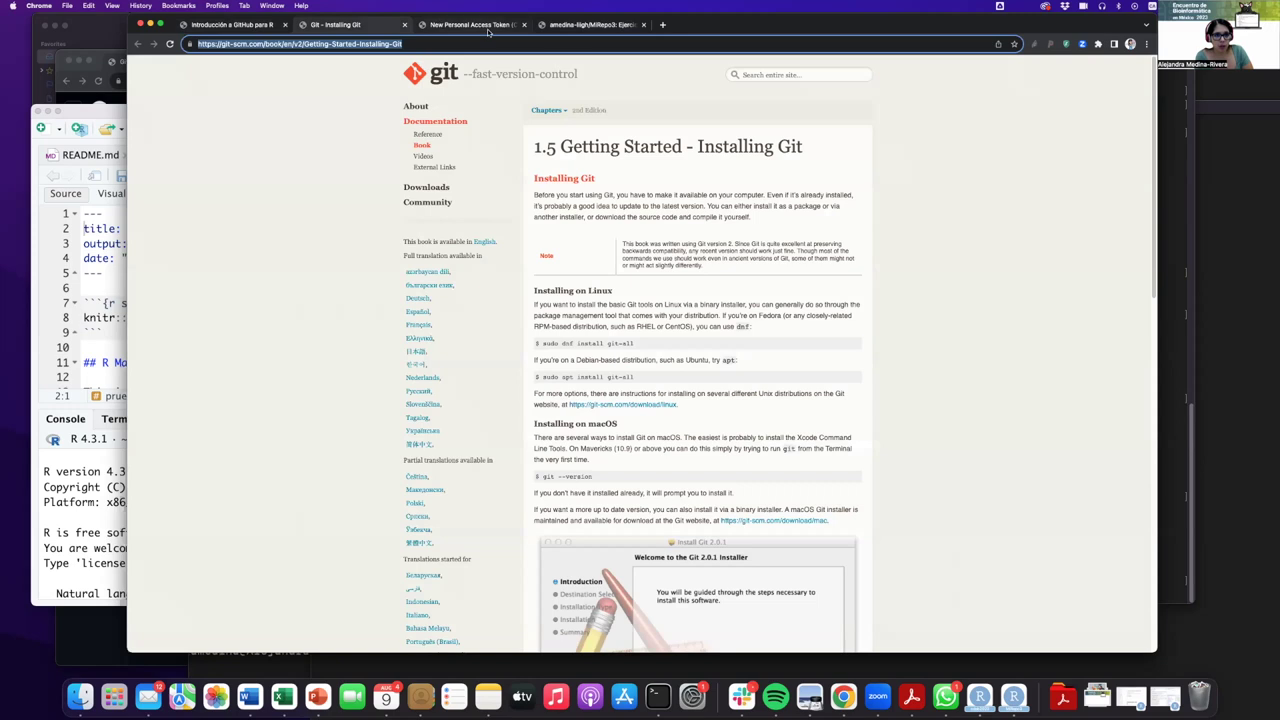
{"action": "left_click", "coordinate": [603, 26]}
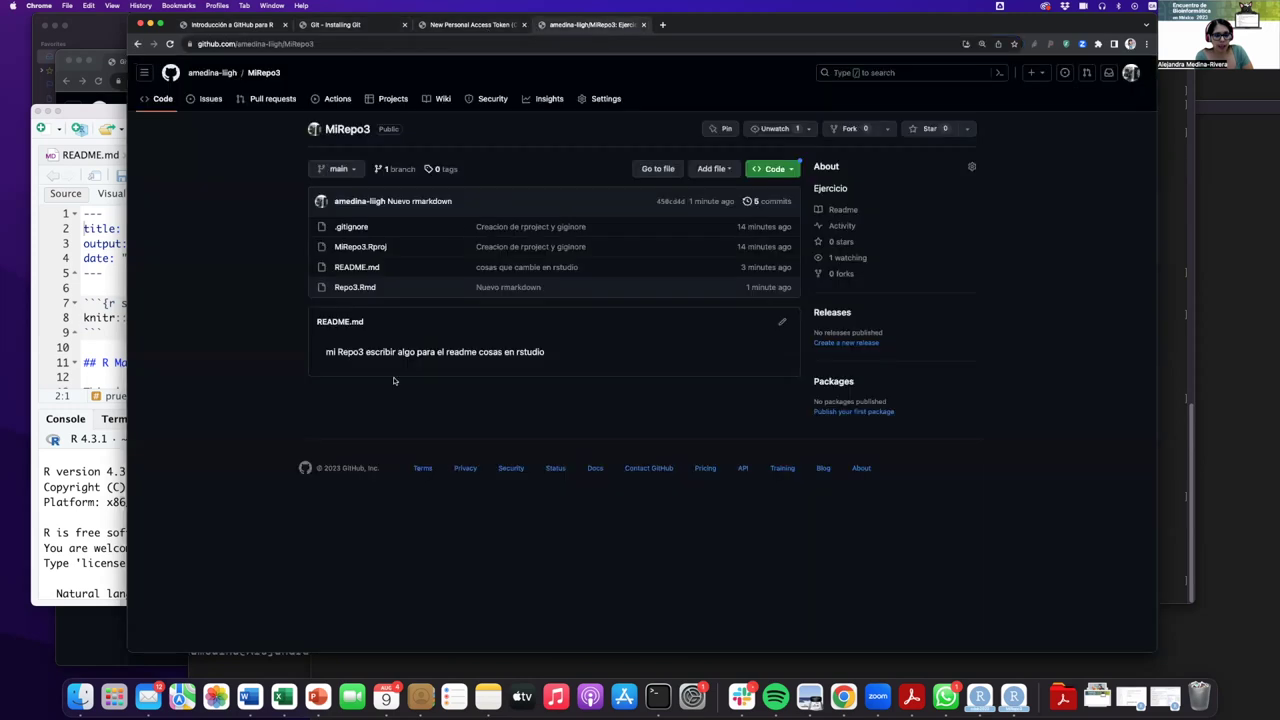
{"action": "left_click", "coordinate": [355, 287]}
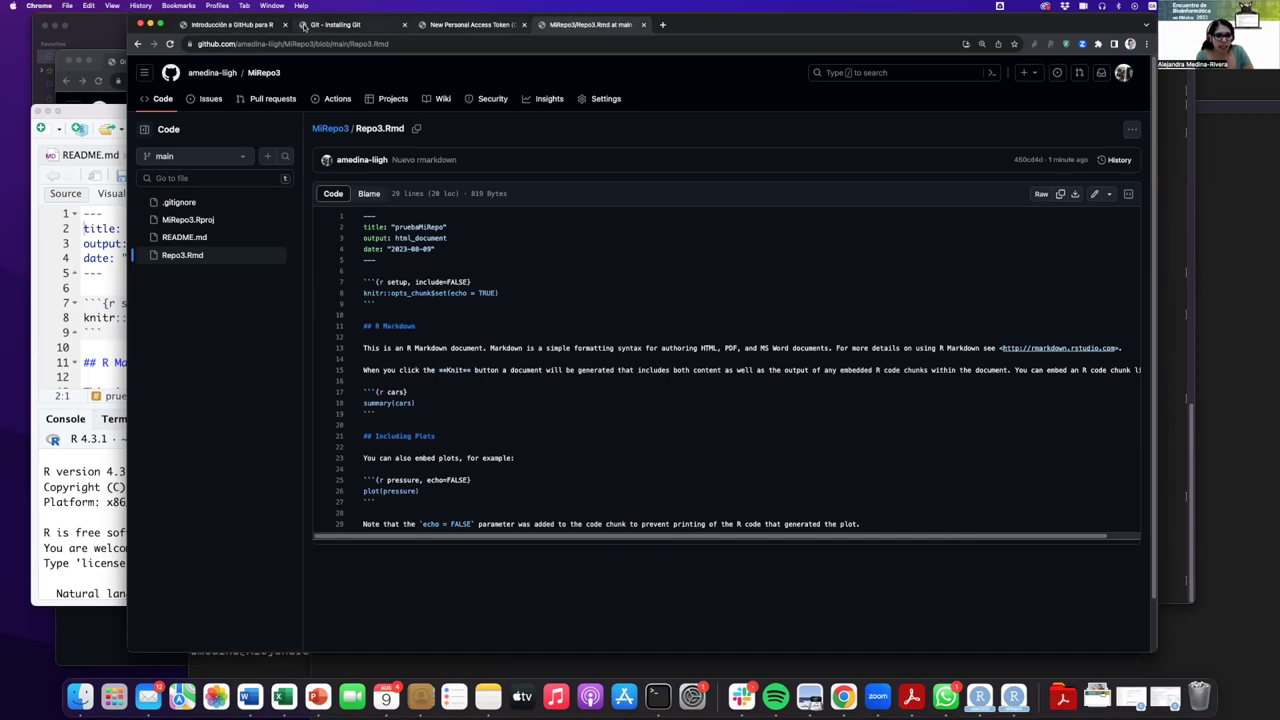
Copy "keep_md: true" from the slide into the Repo3.Rmd header in RStudio, on a new line below the date, and save the file.
{"action": "left_click", "coordinate": [230, 24]}
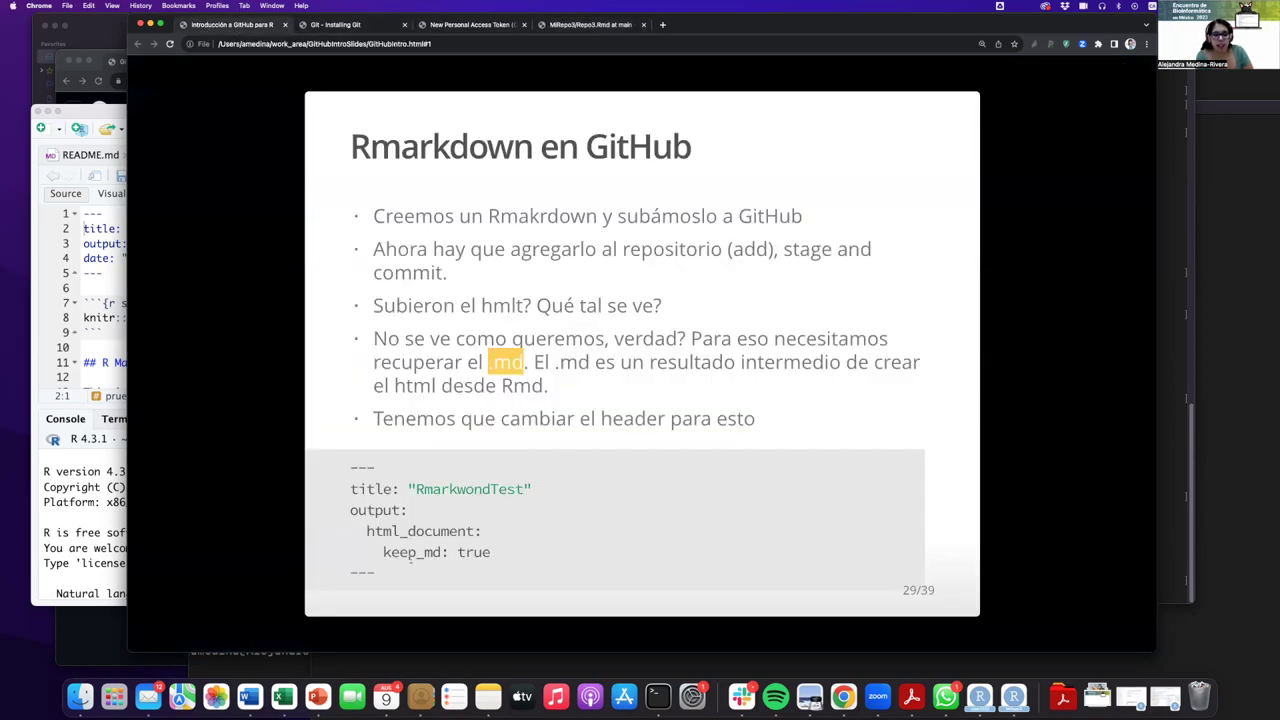
{"action": "left_click_drag", "start_coordinate": [383, 552], "coordinate": [489, 556]}
{"action": "key", "text": "super+c"}
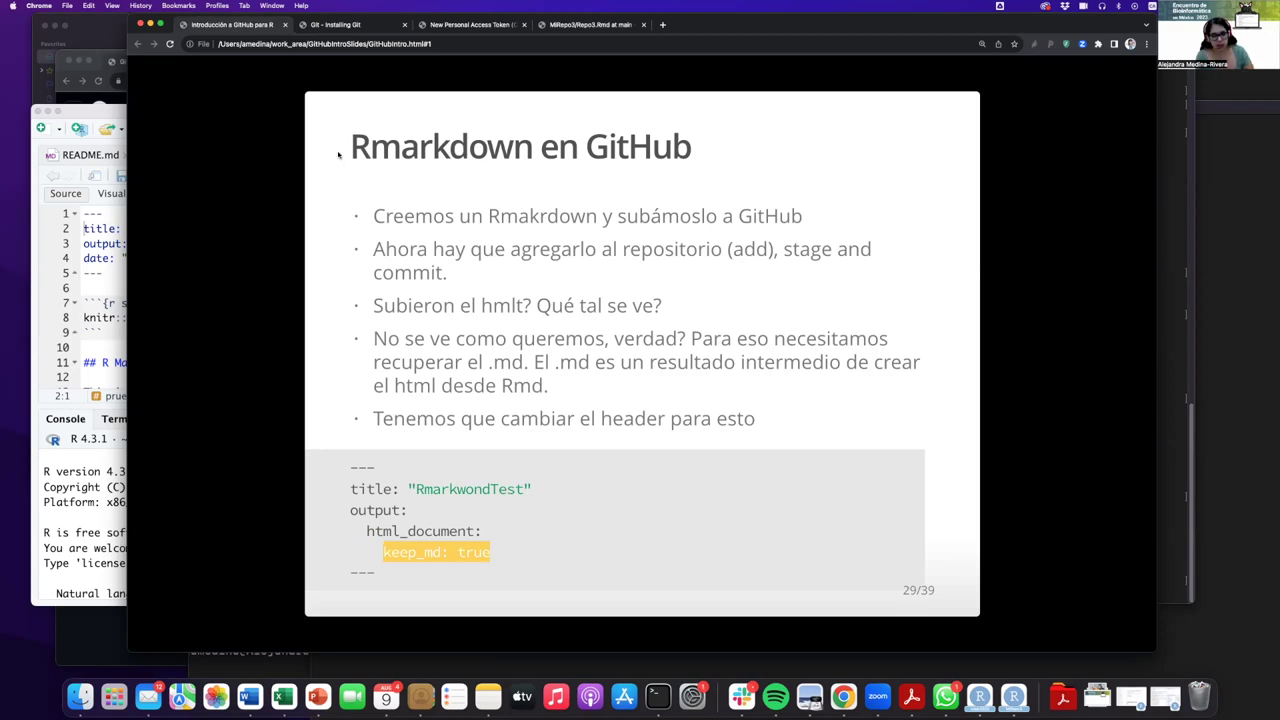
{"action": "left_click", "coordinate": [95, 295]}
{"action": "left_click", "coordinate": [211, 257]}
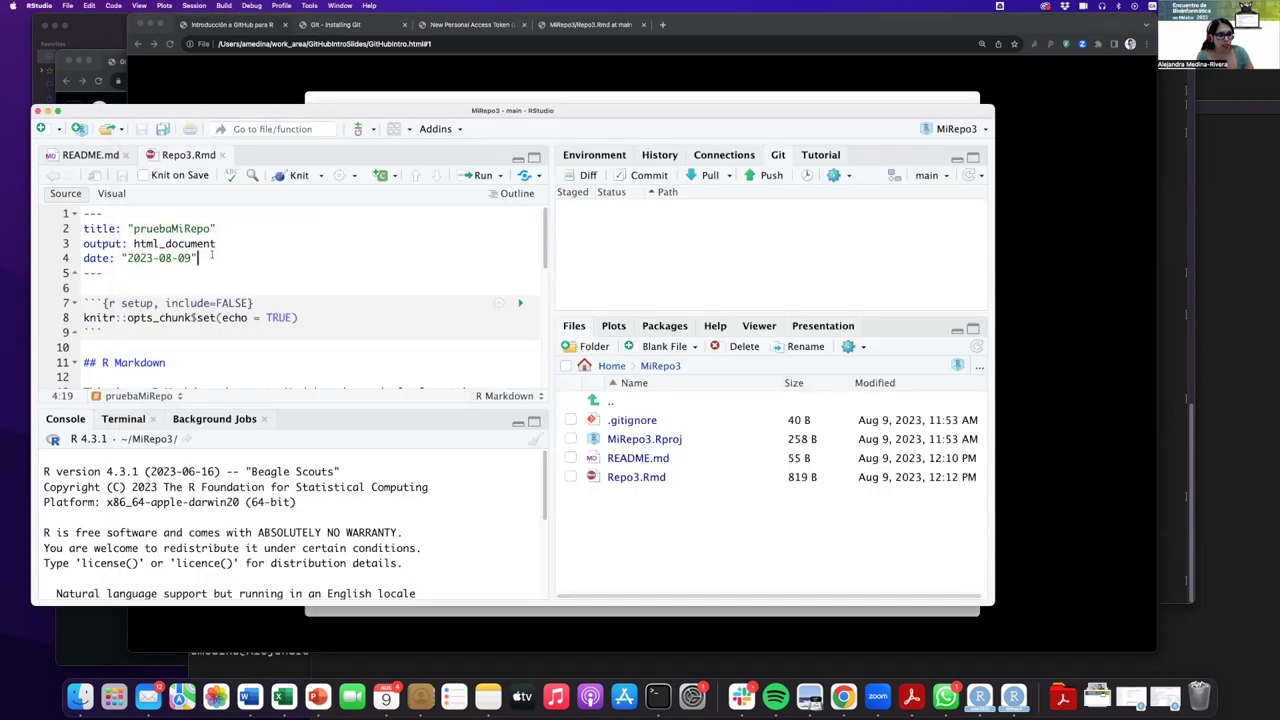
{"action": "key", "text": "Return"}
{"action": "key", "text": "super+v"}
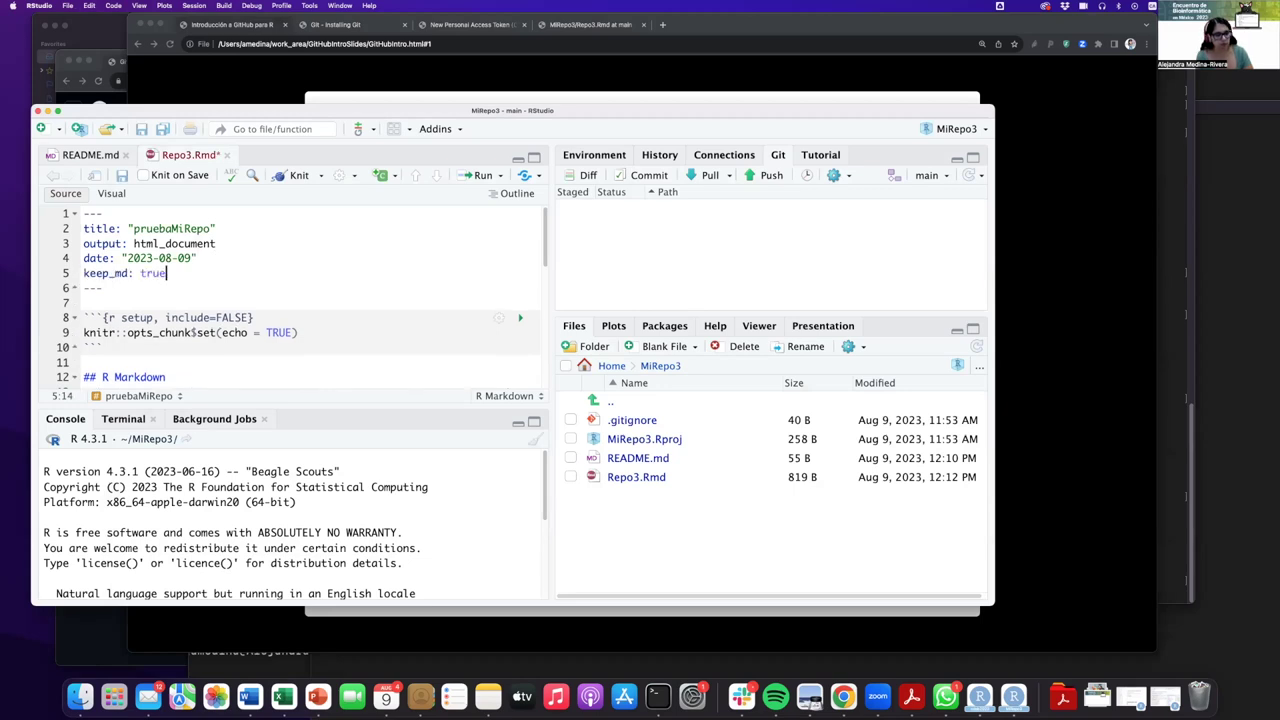
{"action": "left_click", "coordinate": [122, 175]}
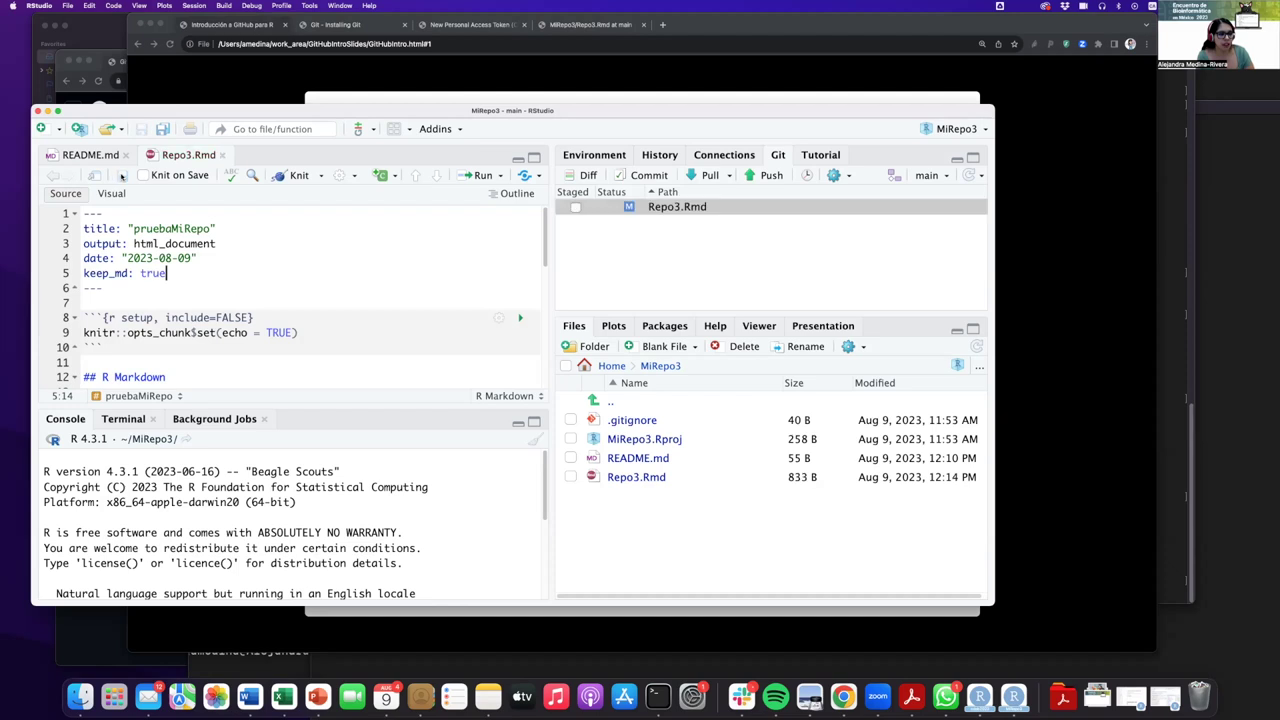
Knit Repo3.Rmd to HTML, look through the rendered document and close its preview.
{"action": "left_click", "coordinate": [287, 176]}
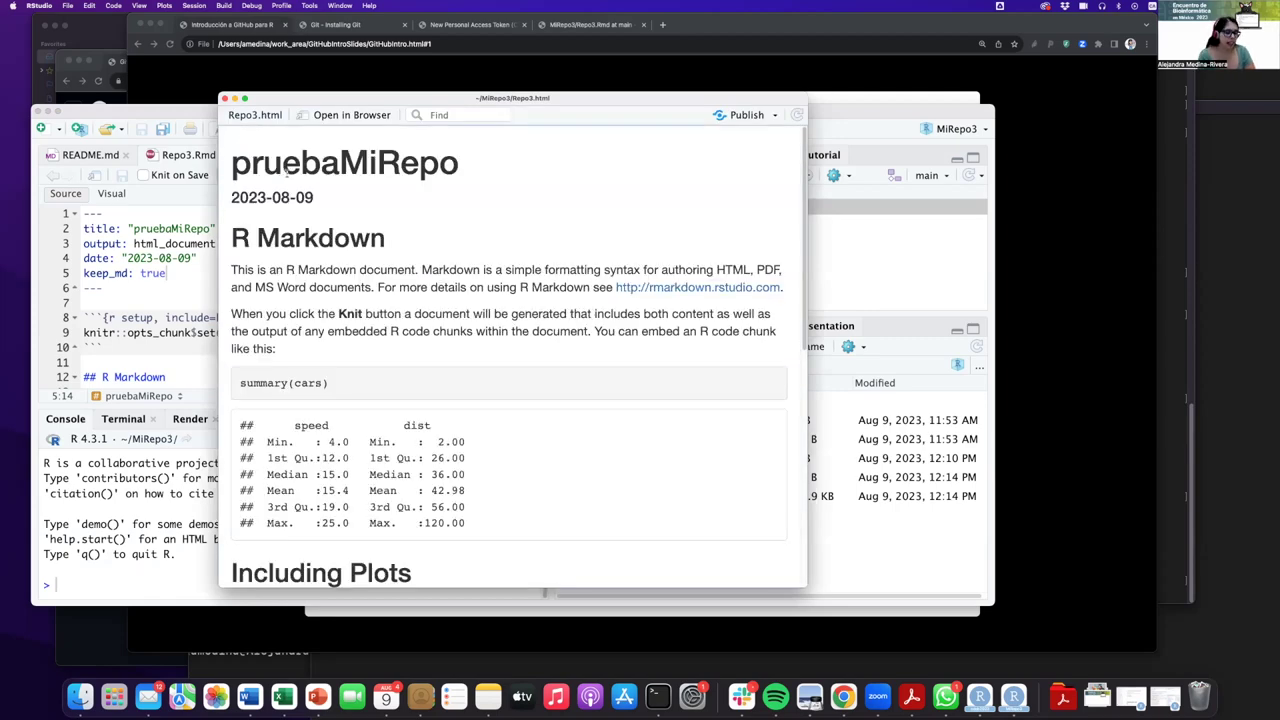
{"action": "scroll", "coordinate": [287, 173], "scroll_direction": "down", "scroll_amount": 10}
{"action": "left_click", "coordinate": [224, 98]}
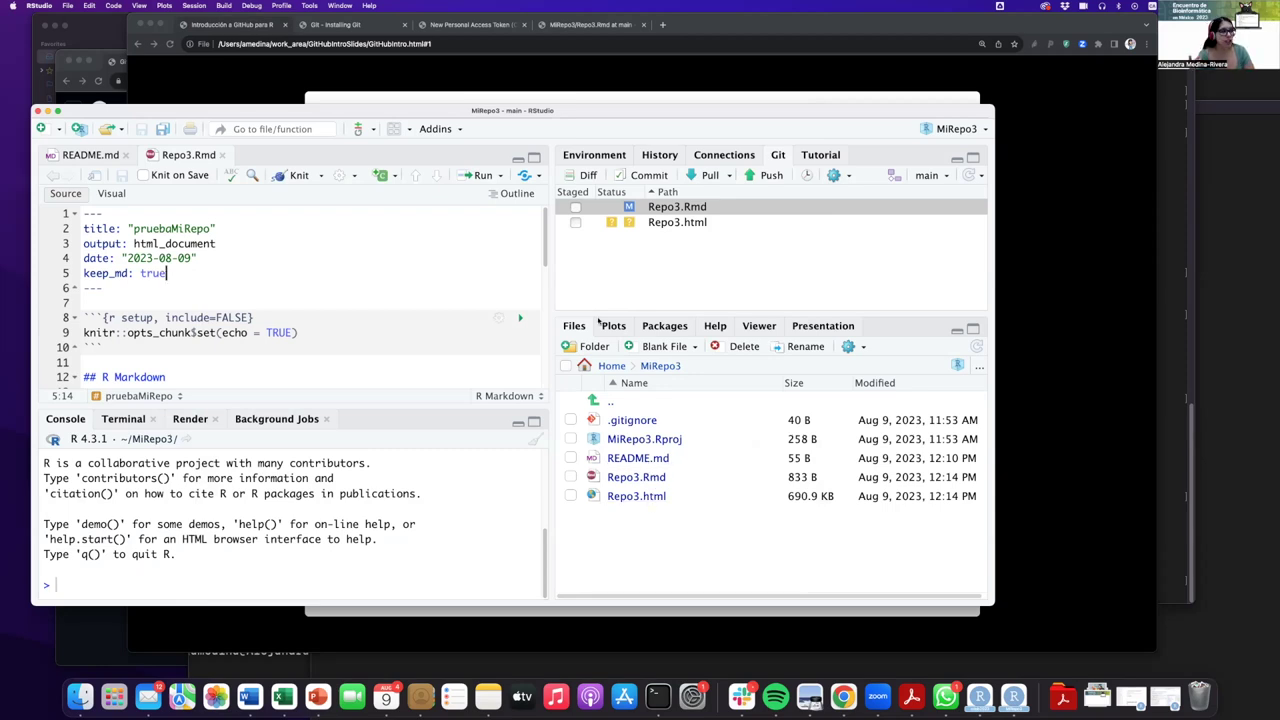
Stage Repo3.html and Repo3.Rmd, commit them with the message "Nuevo archivo de descripcion del proyecto" and push to GitHub.
{"action": "left_click", "coordinate": [575, 222]}
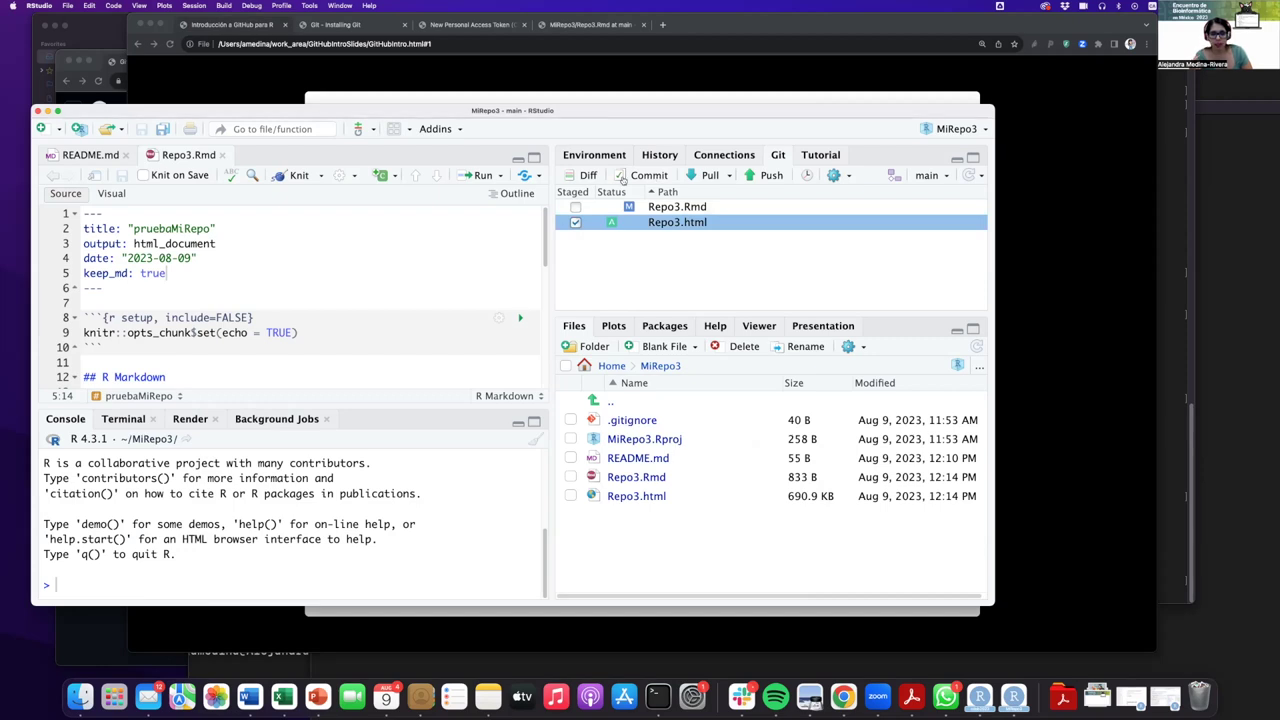
{"action": "left_click", "coordinate": [575, 207]}
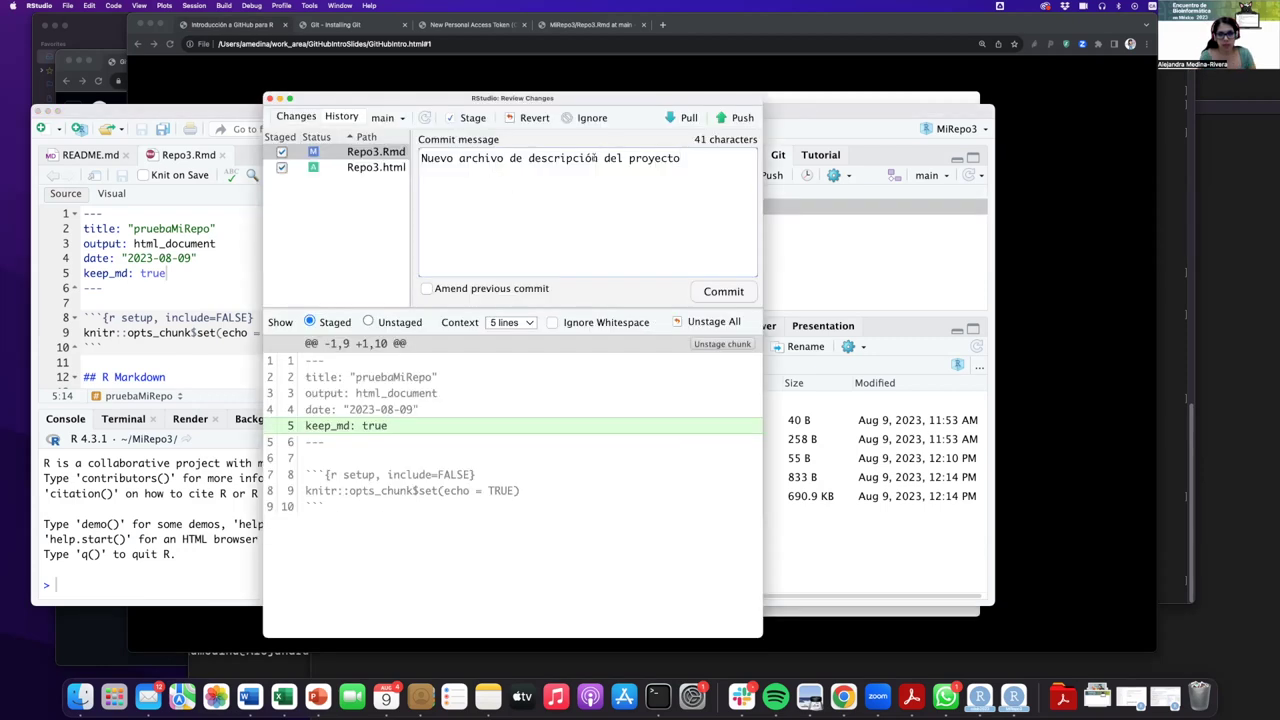
{"action": "key", "text": "BackSpace"}
{"action": "type", "text": "o"}
{"action": "left_click", "coordinate": [720, 292]}
{"action": "left_click", "coordinate": [683, 123]}
{"action": "left_click", "coordinate": [738, 119]}
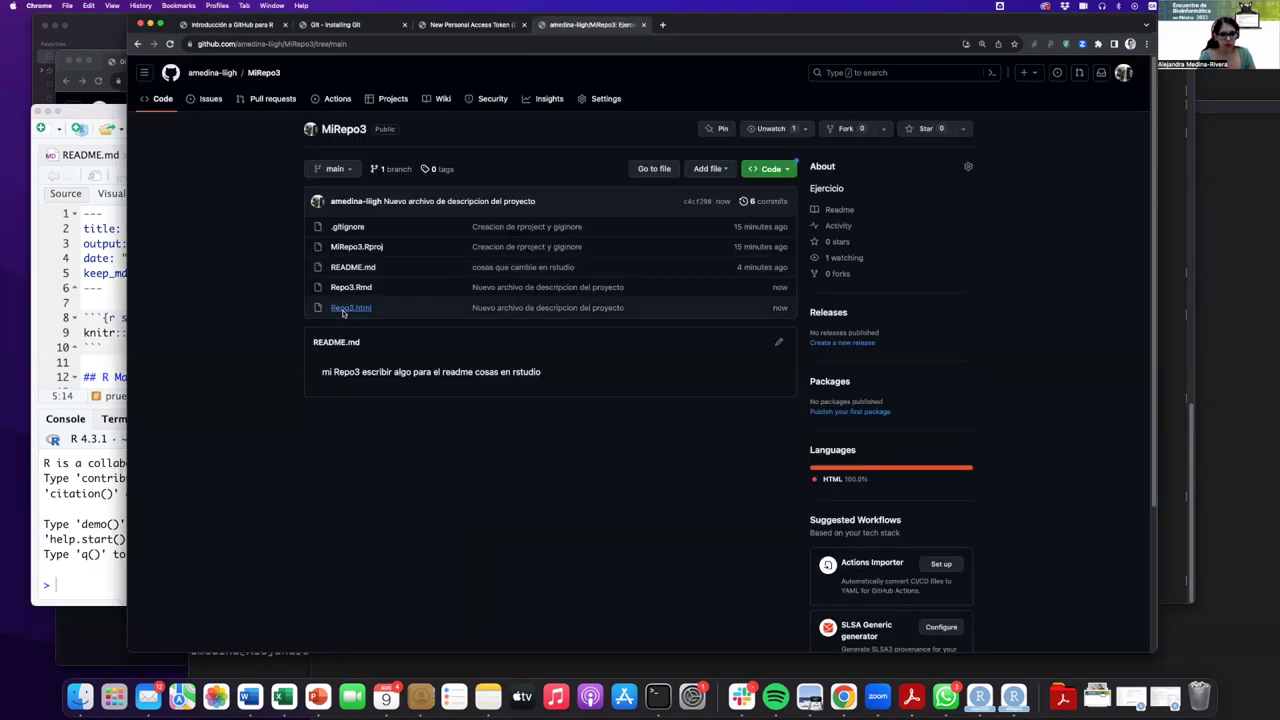
Back in RStudio, add an empty line below keep_md: true in the Repo3.Rmd header, save the file and knit it.
{"action": "left_click", "coordinate": [90, 294]}
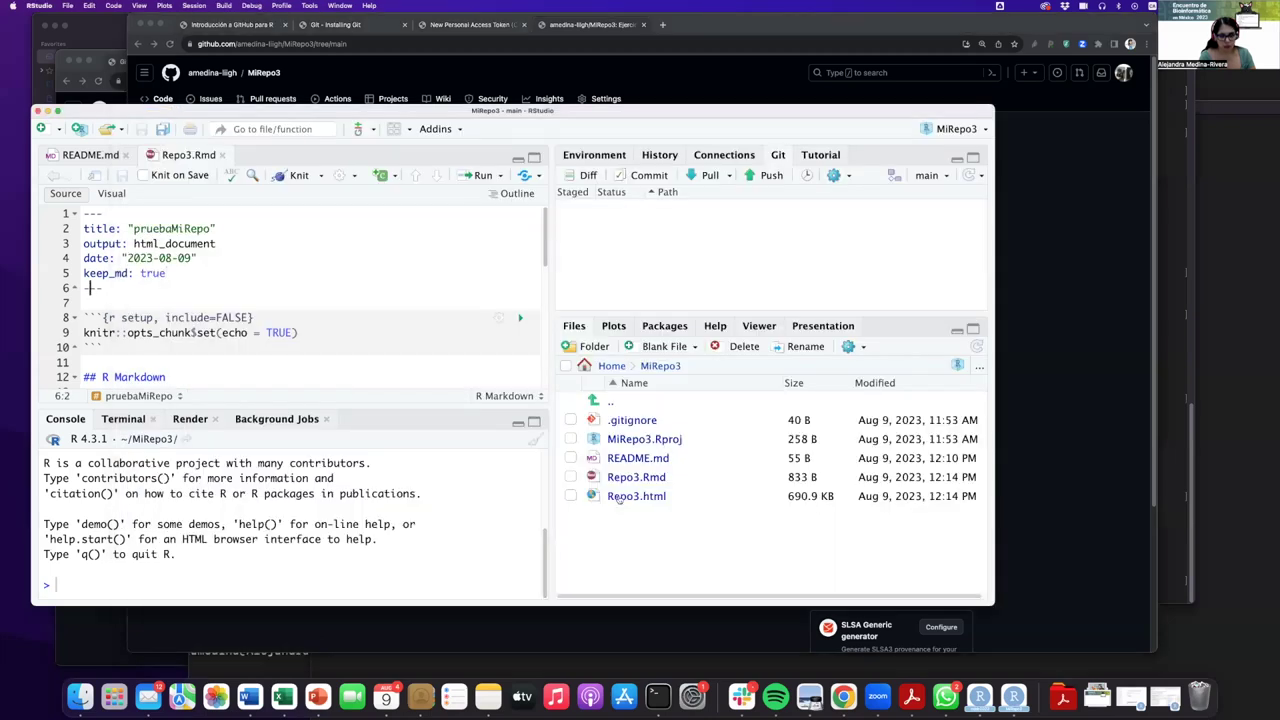
{"action": "left_click", "coordinate": [571, 458]}
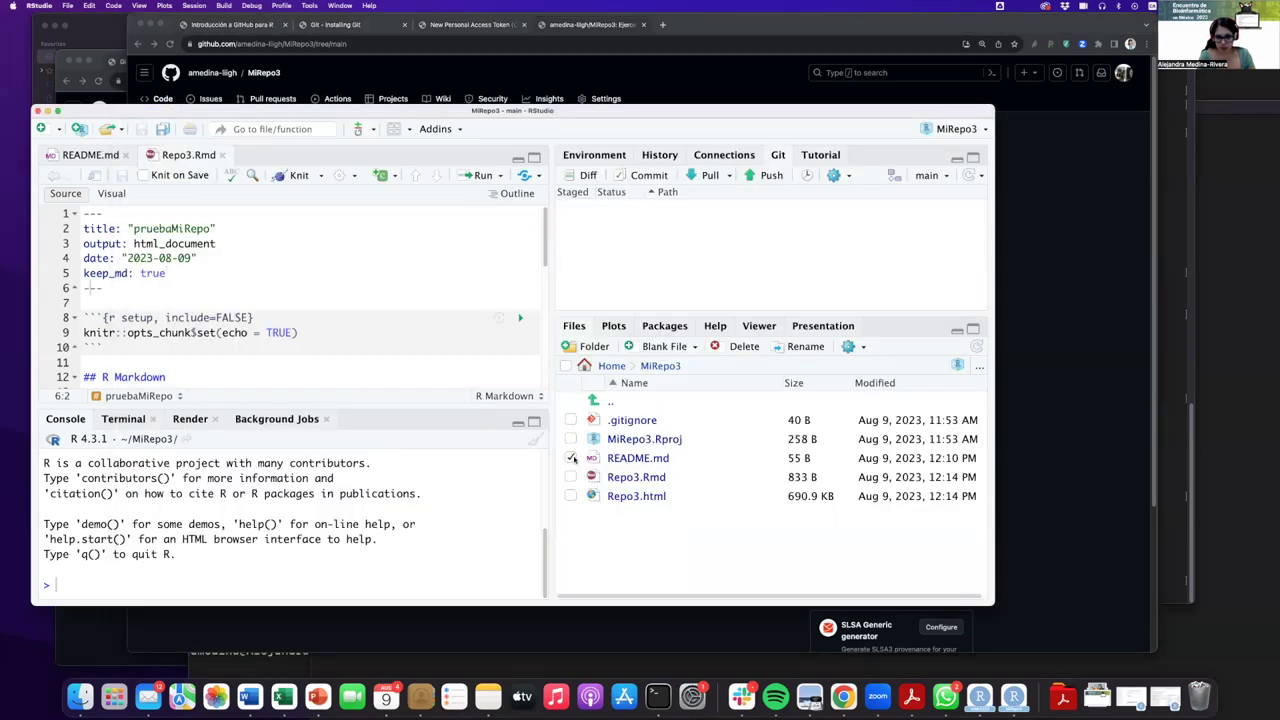
{"action": "left_click", "coordinate": [571, 458]}
{"action": "left_click", "coordinate": [168, 273]}
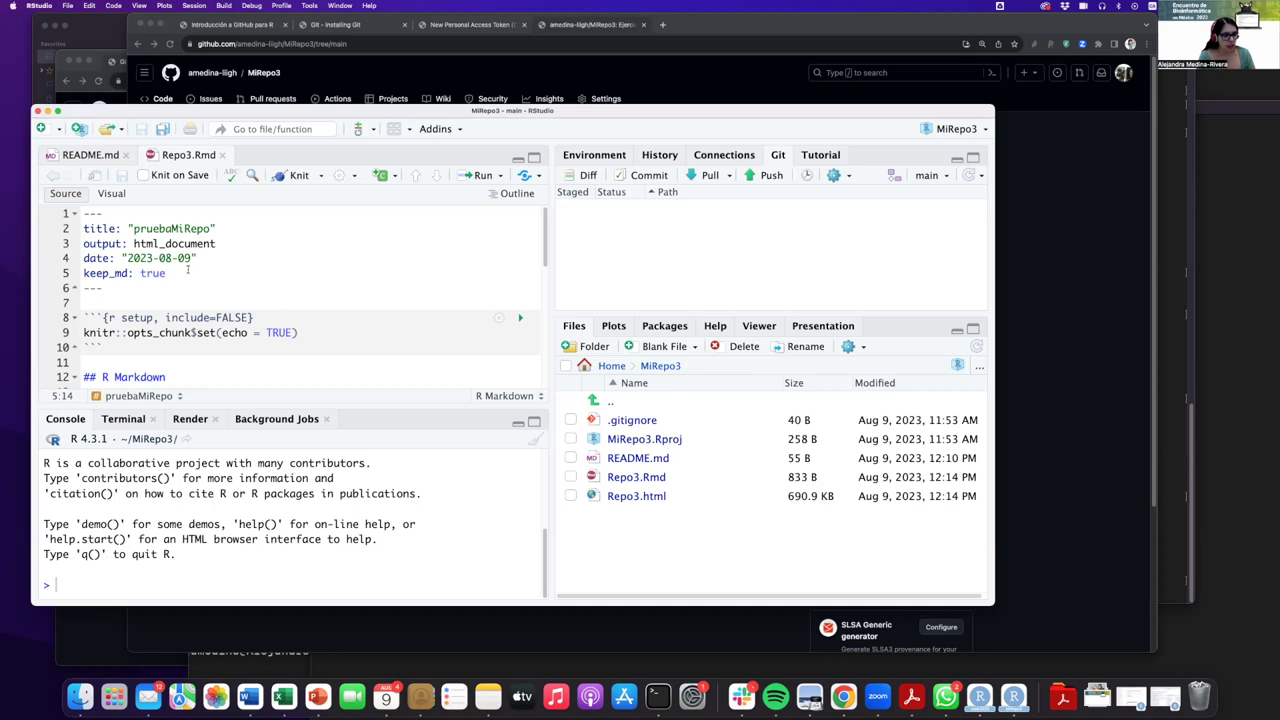
{"action": "key", "text": "Return"}
{"action": "left_click", "coordinate": [122, 176]}
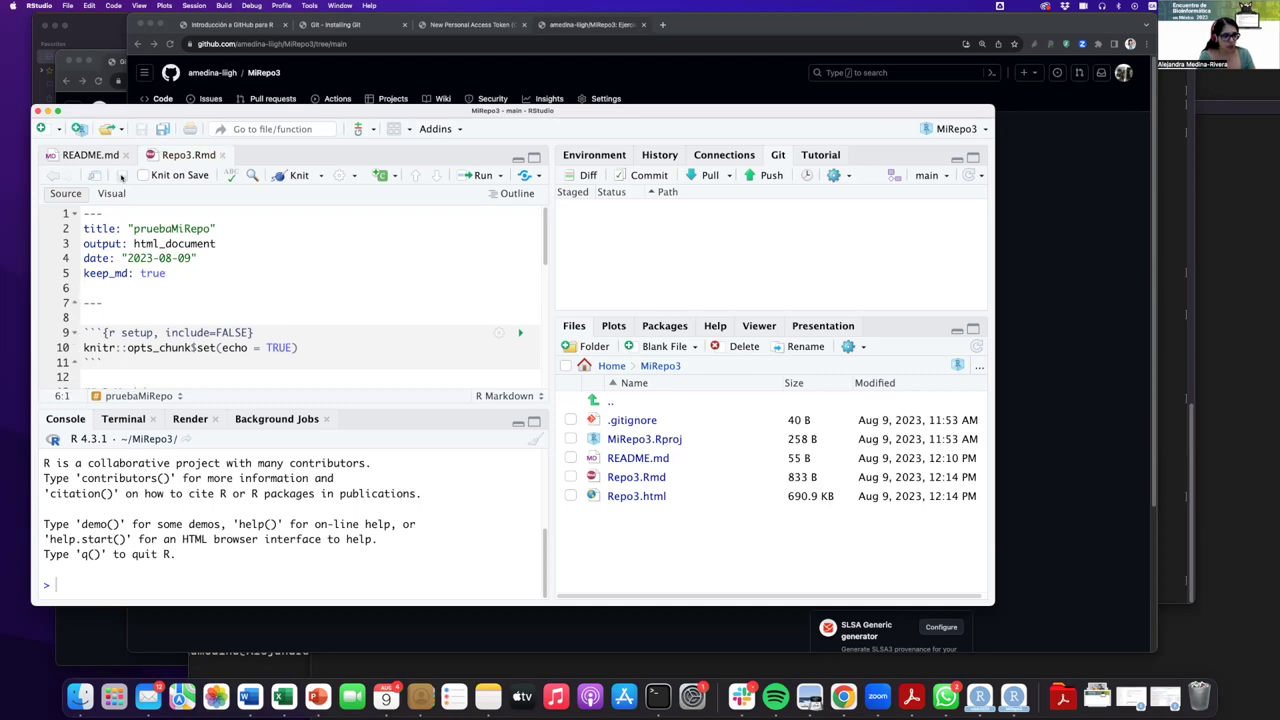
{"action": "left_click", "coordinate": [294, 176]}
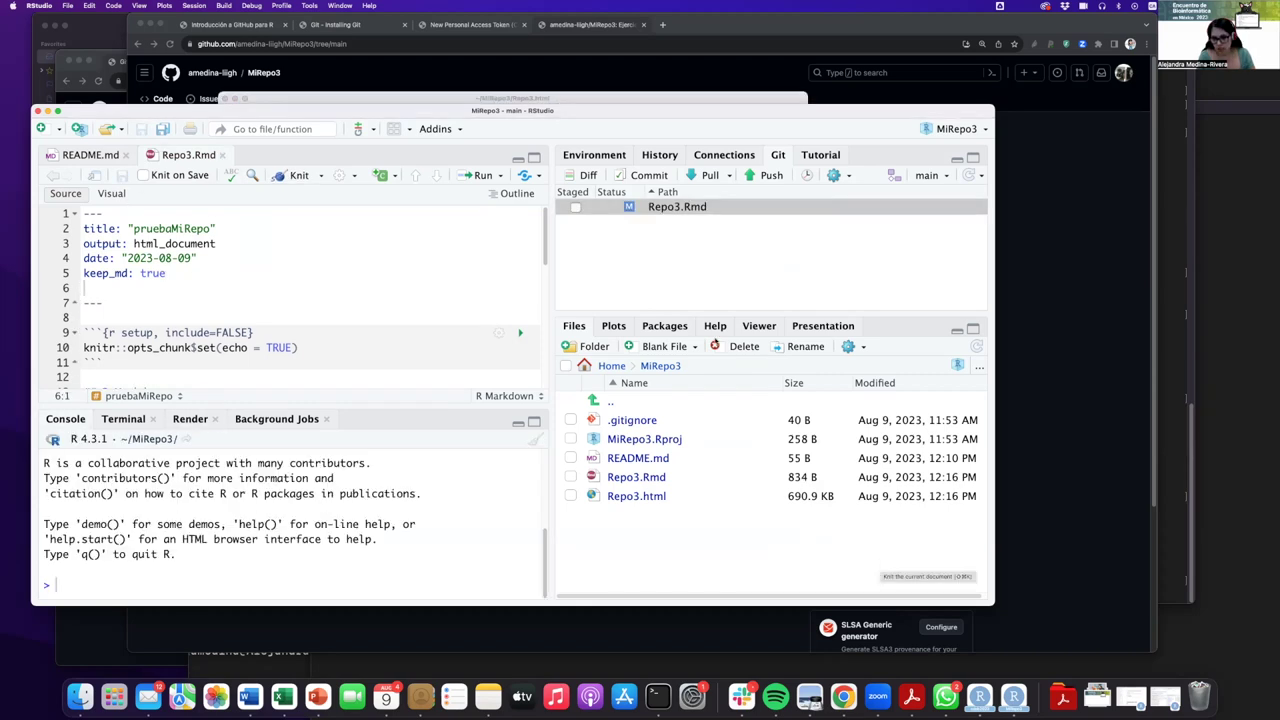
Switch to the browser slides and examine how the example header nests html_document and keep_md under output.
{"action": "left_click", "coordinate": [296, 77]}
{"action": "left_click", "coordinate": [225, 25]}
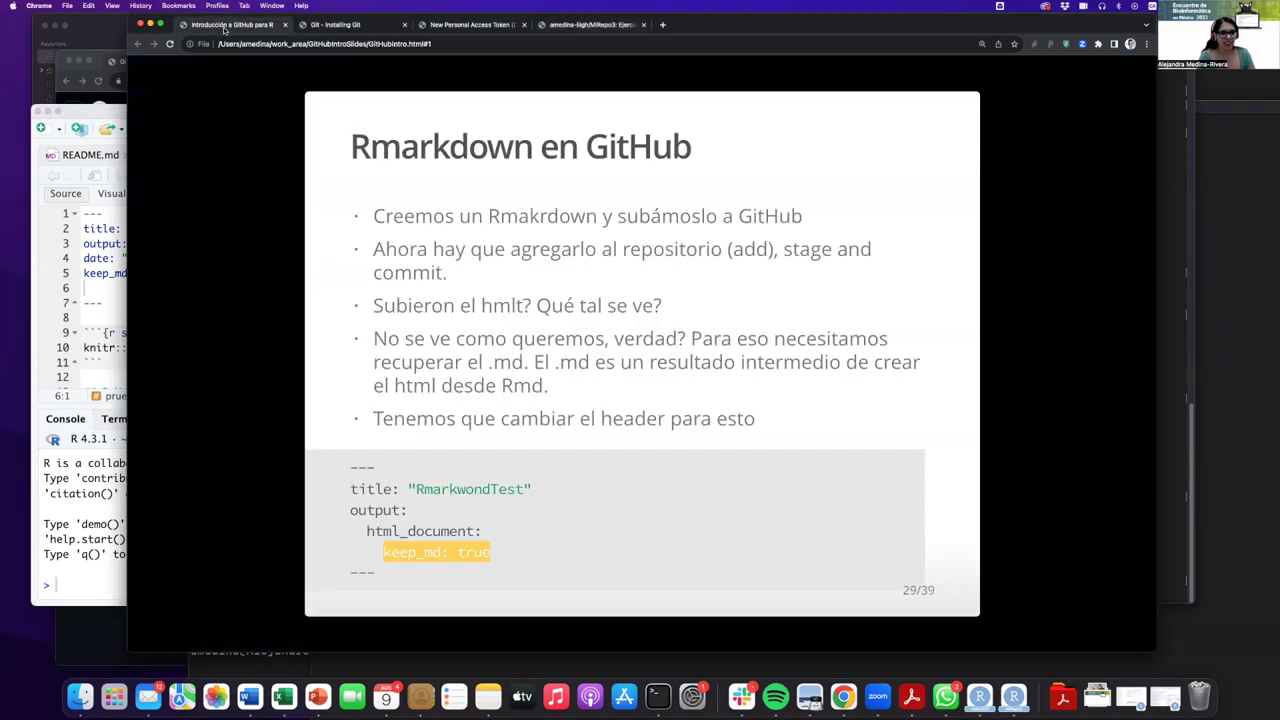
{"action": "left_click", "coordinate": [366, 531]}
{"action": "left_click_drag", "start_coordinate": [349, 510], "coordinate": [516, 553]}
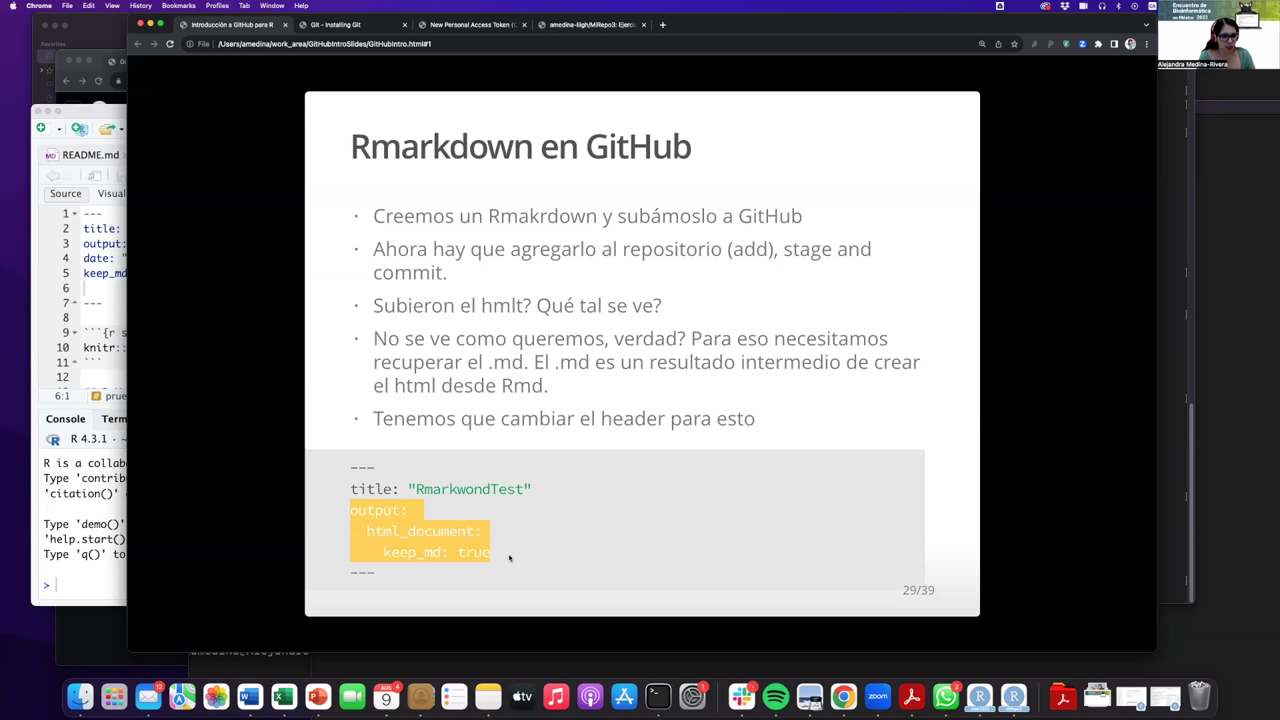
{"action": "left_click", "coordinate": [410, 541]}
{"action": "left_click_drag", "start_coordinate": [366, 531], "coordinate": [511, 560]}
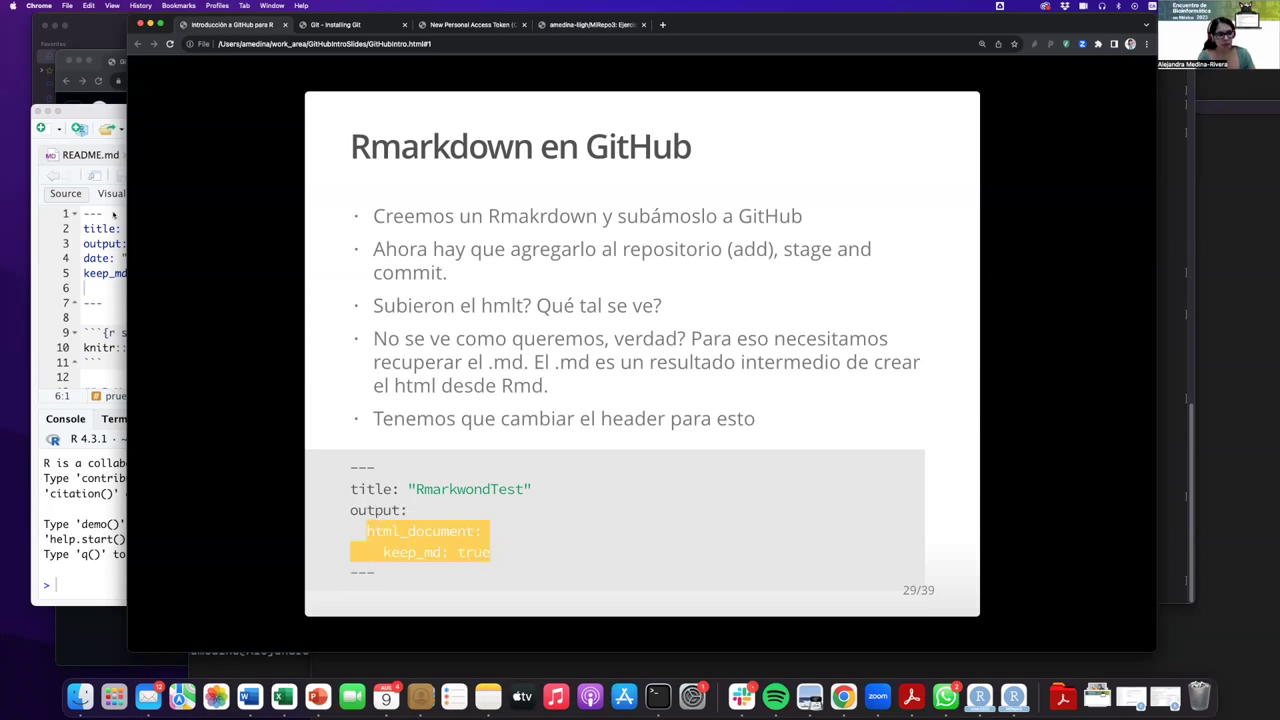
In RStudio, restructure the Repo3.Rmd header with html_document: indented under output: and keep_md: true indented beneath it, followed by the date.
{"action": "left_click", "coordinate": [72, 311]}
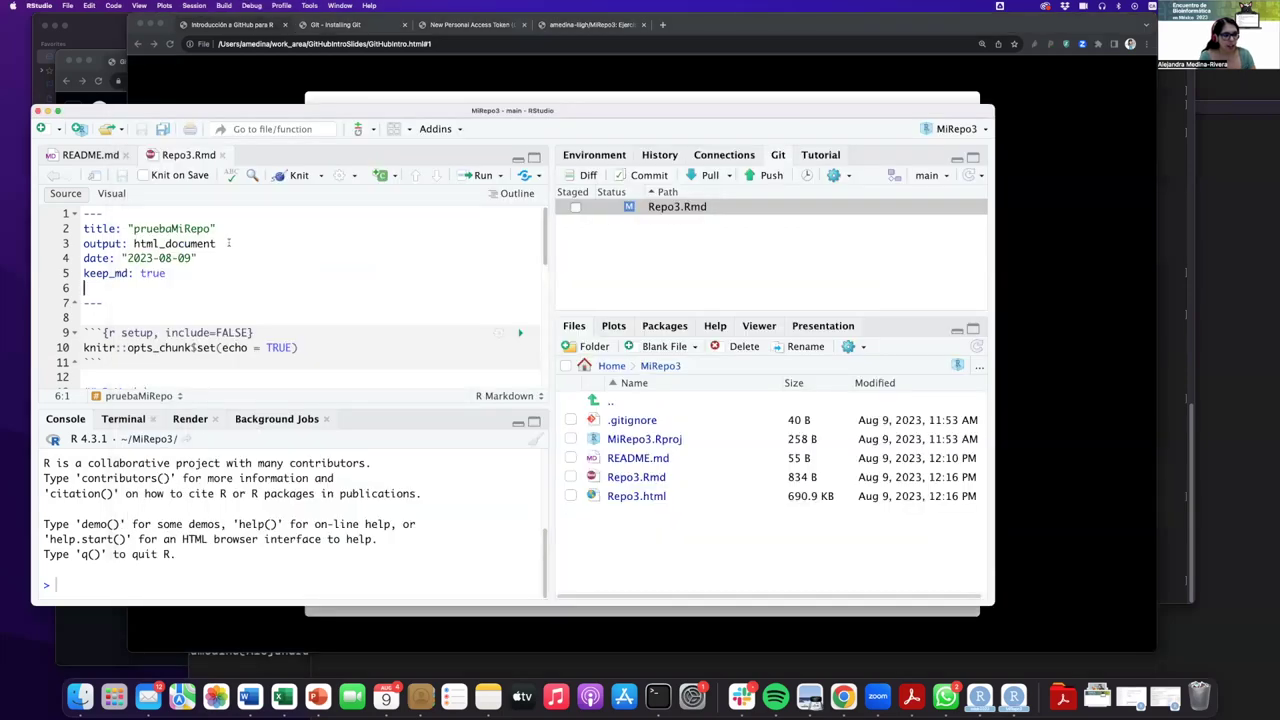
{"action": "left_click_drag", "start_coordinate": [256, 112], "coordinate": [450, 224]}
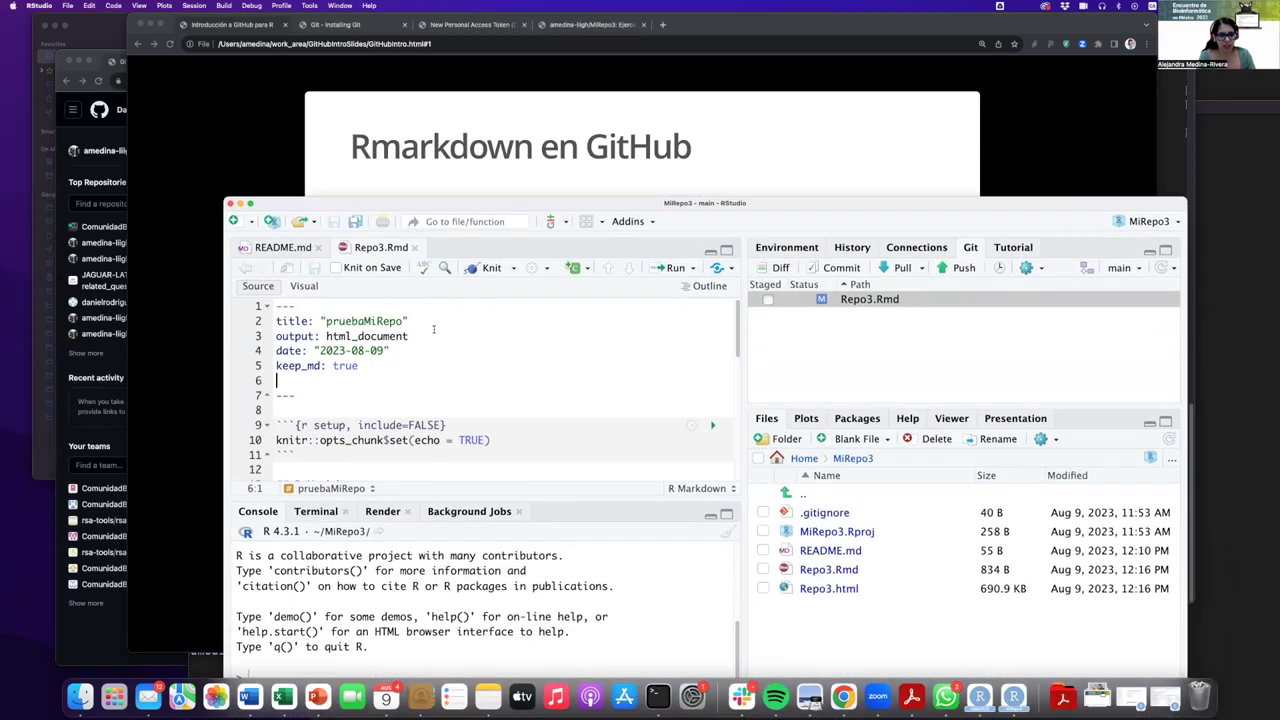
{"action": "left_click", "coordinate": [408, 337]}
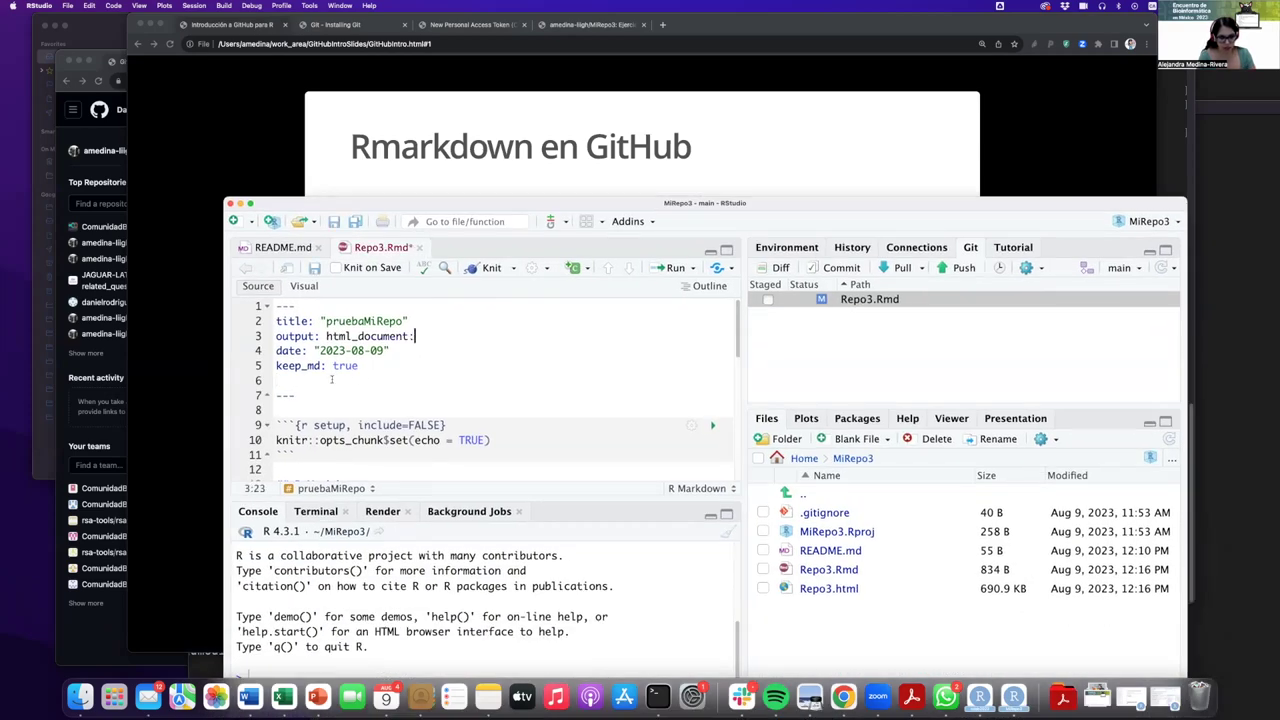
{"action": "left_click", "coordinate": [843, 697]}
{"action": "left_click", "coordinate": [1013, 697]}
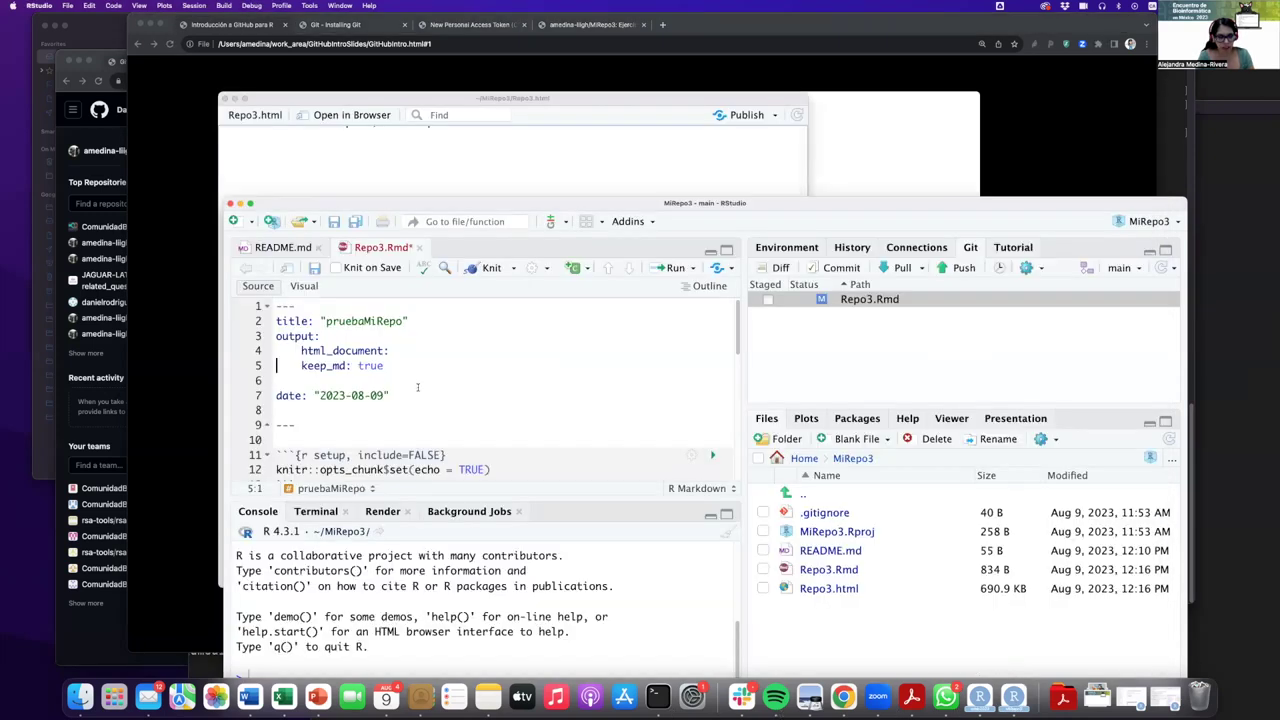
{"action": "key", "text": "Tab"}
{"action": "left_click", "coordinate": [284, 380]}
{"action": "key", "text": "BackSpace"}
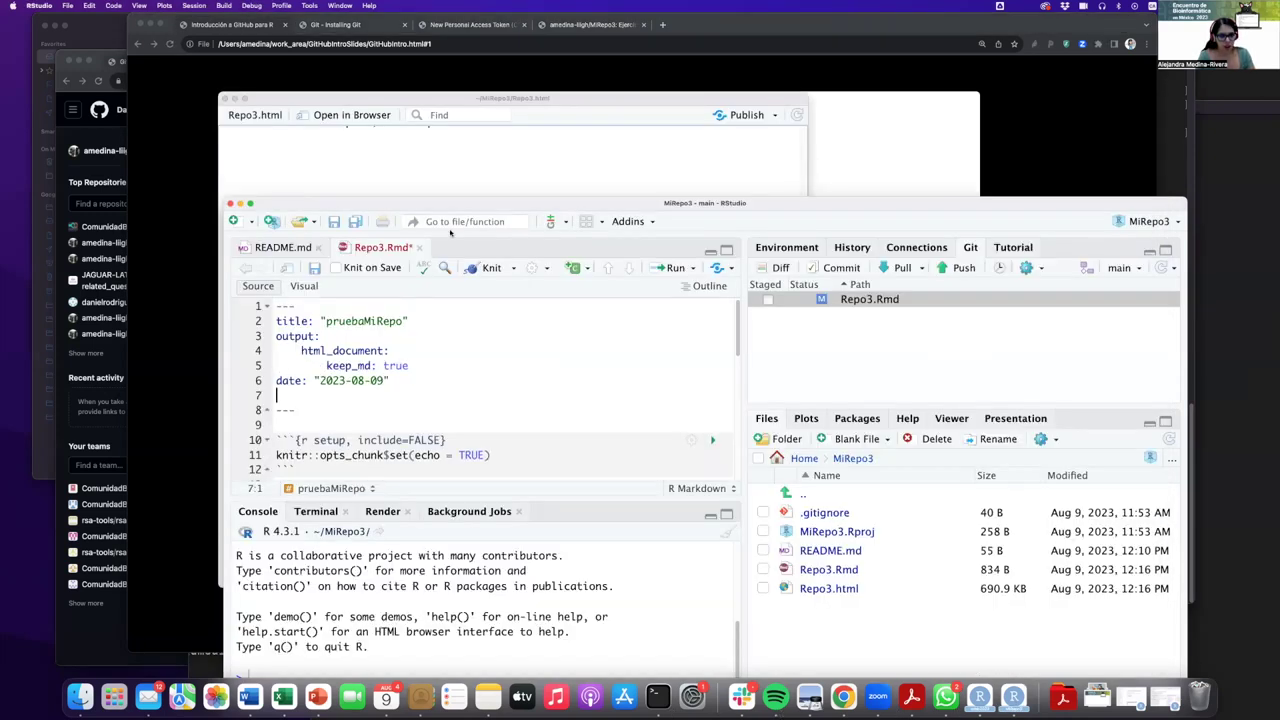
Knit Repo3.Rmd with the nested header, move the rendered preview aside and return to the source file.
{"action": "left_click", "coordinate": [490, 268]}
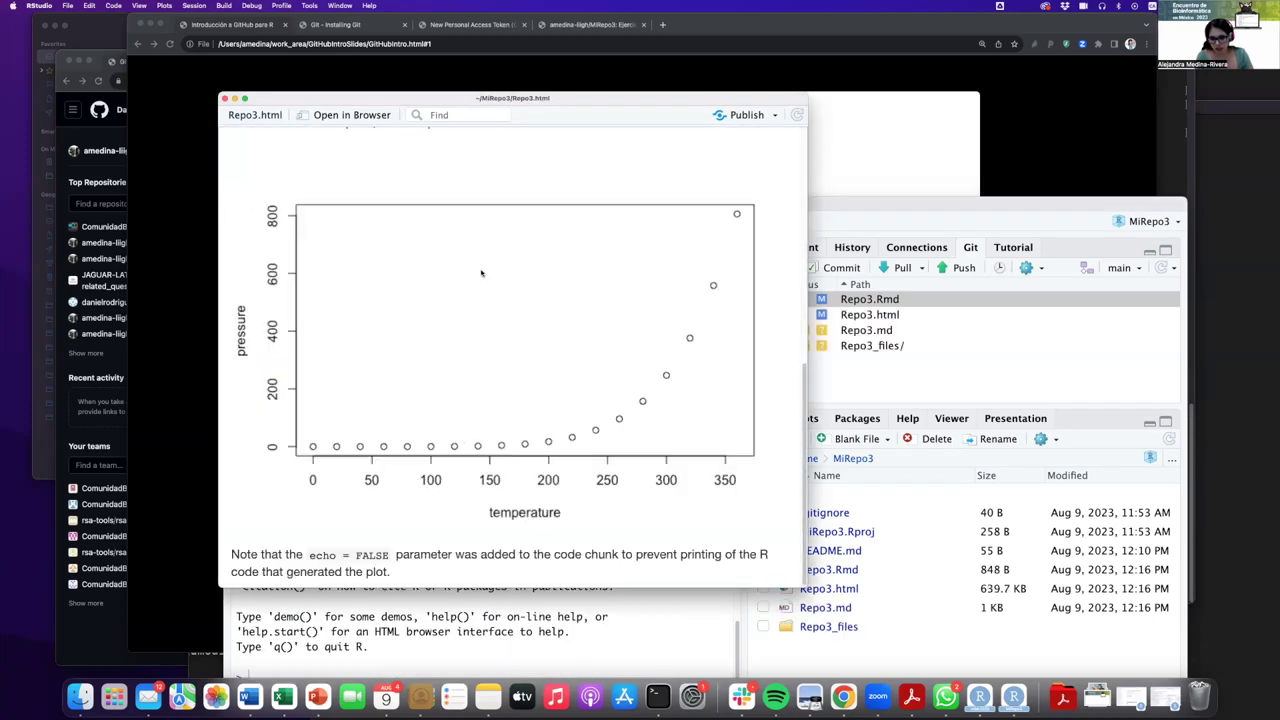
{"action": "left_click_drag", "start_coordinate": [292, 94], "coordinate": [52, 61]}
{"action": "left_click", "coordinate": [320, 375]}
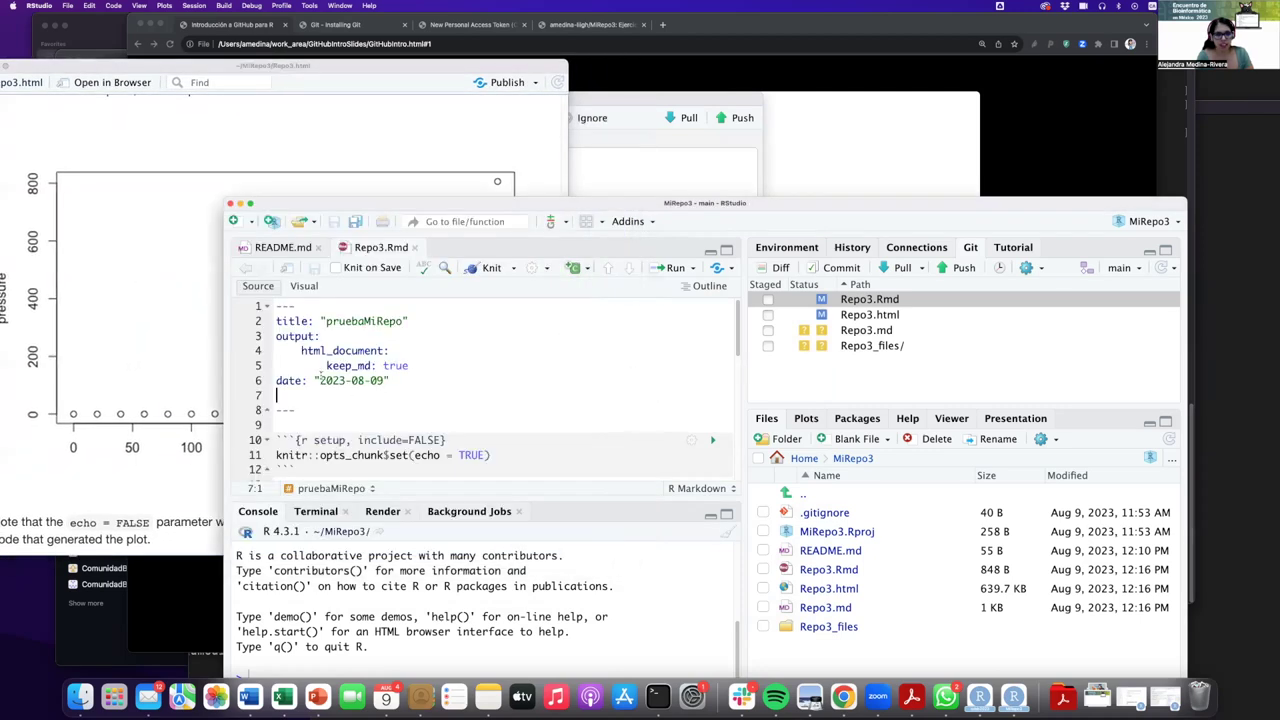
Review the title and the nested output, html_document and keep_md lines in the Repo3.Rmd header.
{"action": "key", "text": "Up"}
{"action": "key", "text": "Up"}
{"action": "key", "text": "Up"}
{"action": "key", "text": "Up"}
{"action": "key", "text": "Up"}
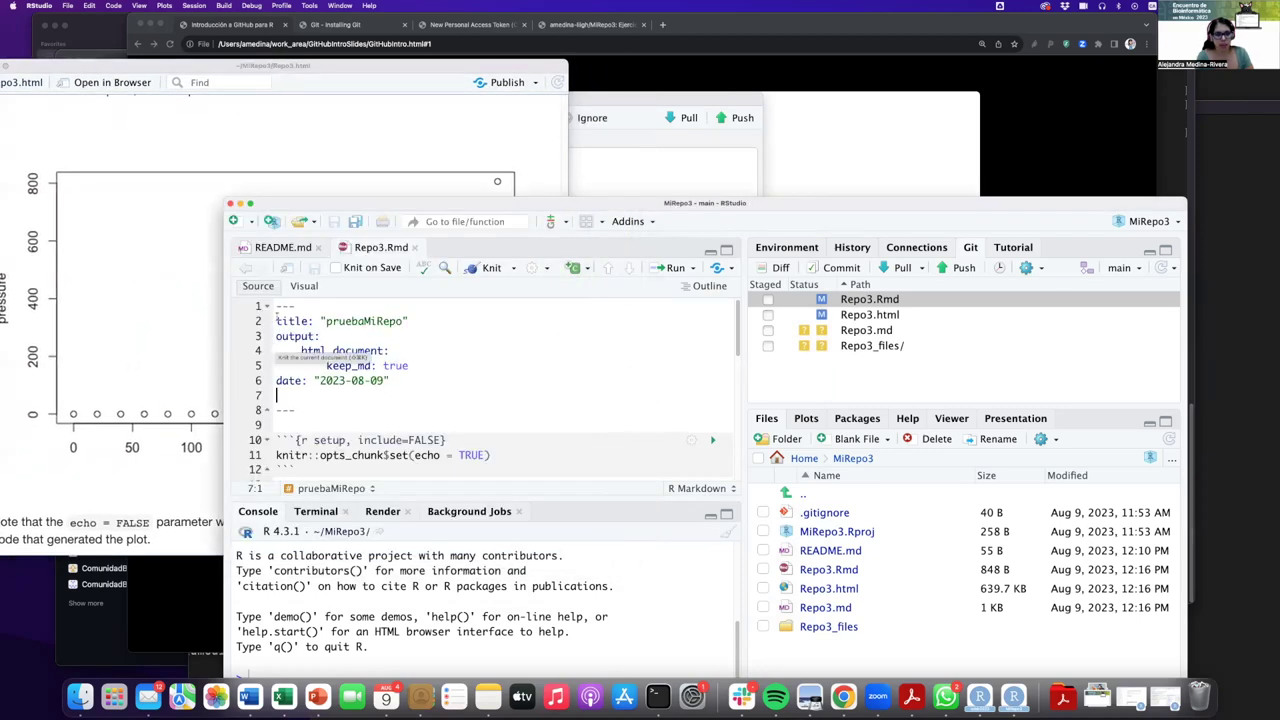
{"action": "triple_click", "coordinate": [333, 319]}
{"action": "left_click", "coordinate": [340, 366]}
{"action": "left_click_drag", "start_coordinate": [276, 336], "coordinate": [421, 365]}
{"action": "left_click", "coordinate": [322, 336]}
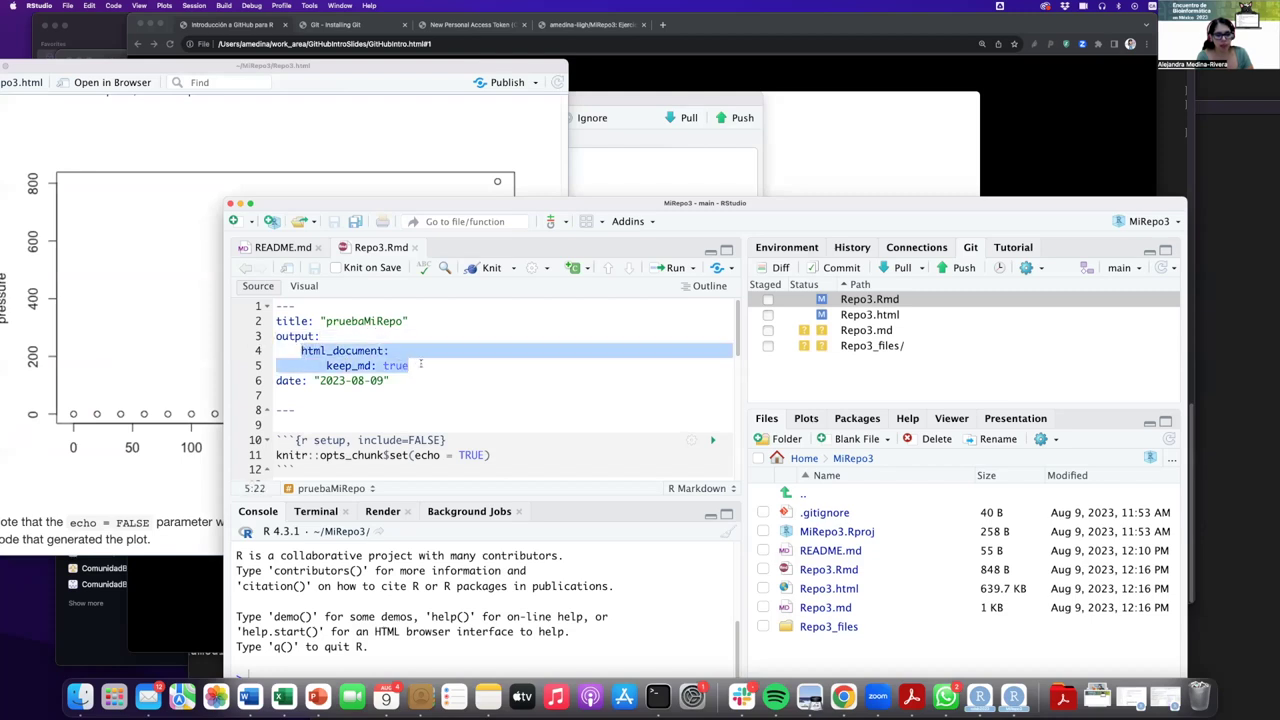
{"action": "left_click", "coordinate": [421, 365]}
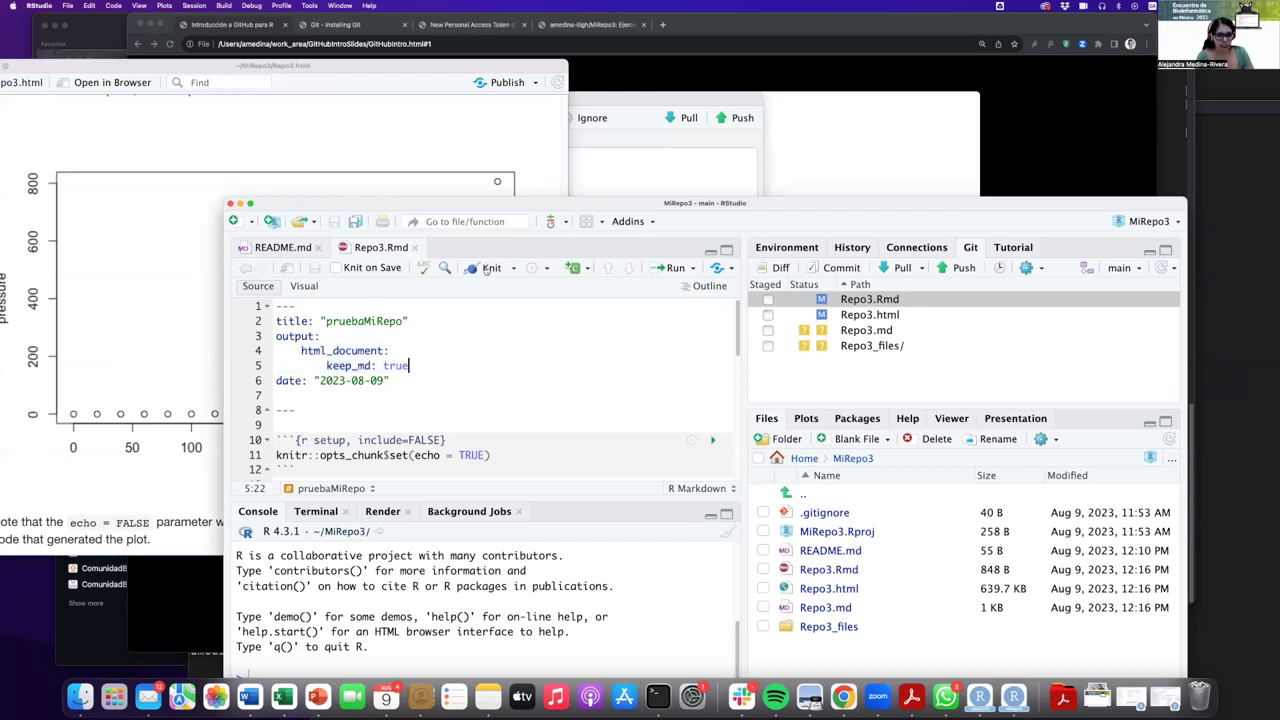
Close the Repo3.html preview and stage Repo3.Rmd, Repo3.html, Repo3.md and the Repo3_files folder.
{"action": "left_click", "coordinate": [146, 125]}
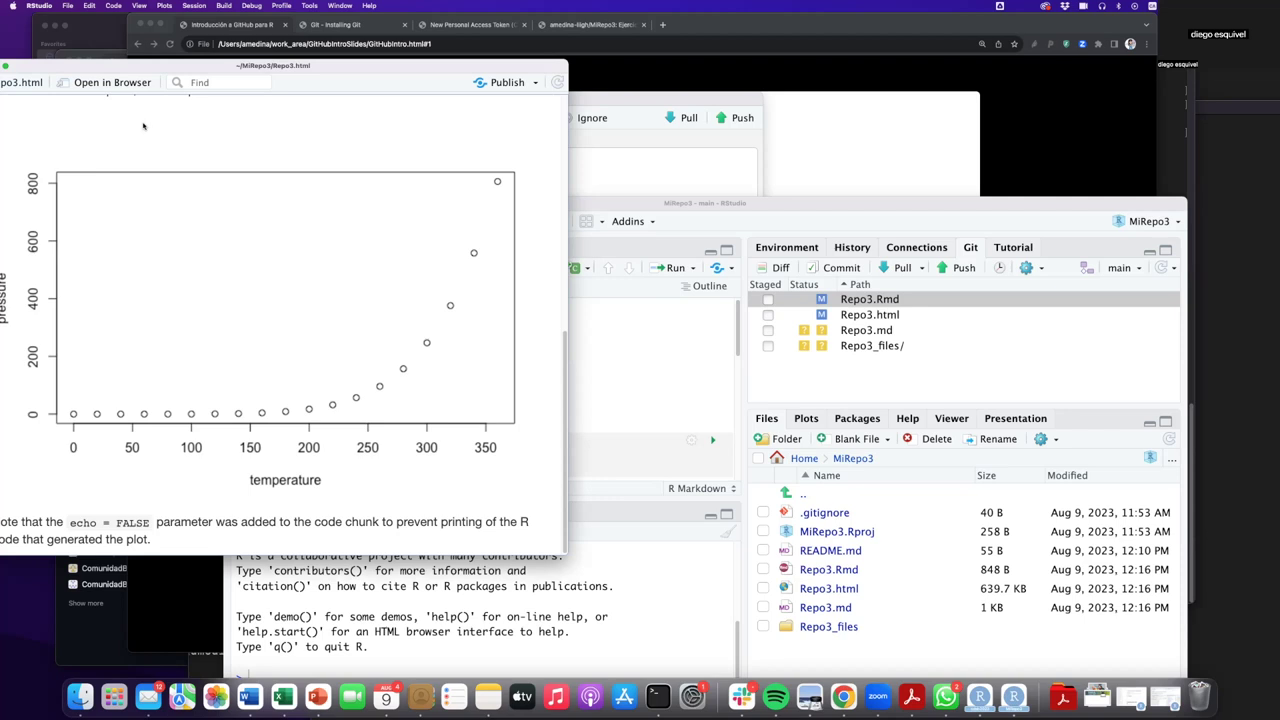
{"action": "left_click_drag", "start_coordinate": [124, 72], "coordinate": [110, 78]}
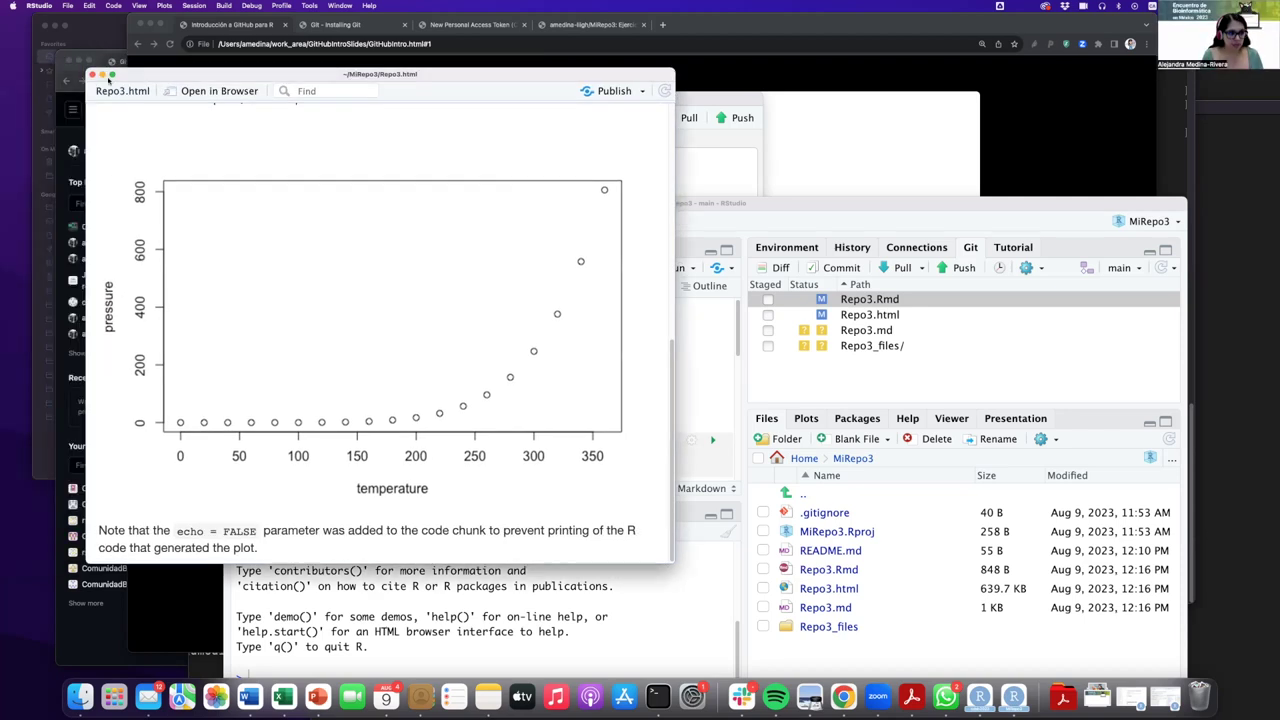
{"action": "left_click", "coordinate": [93, 75]}
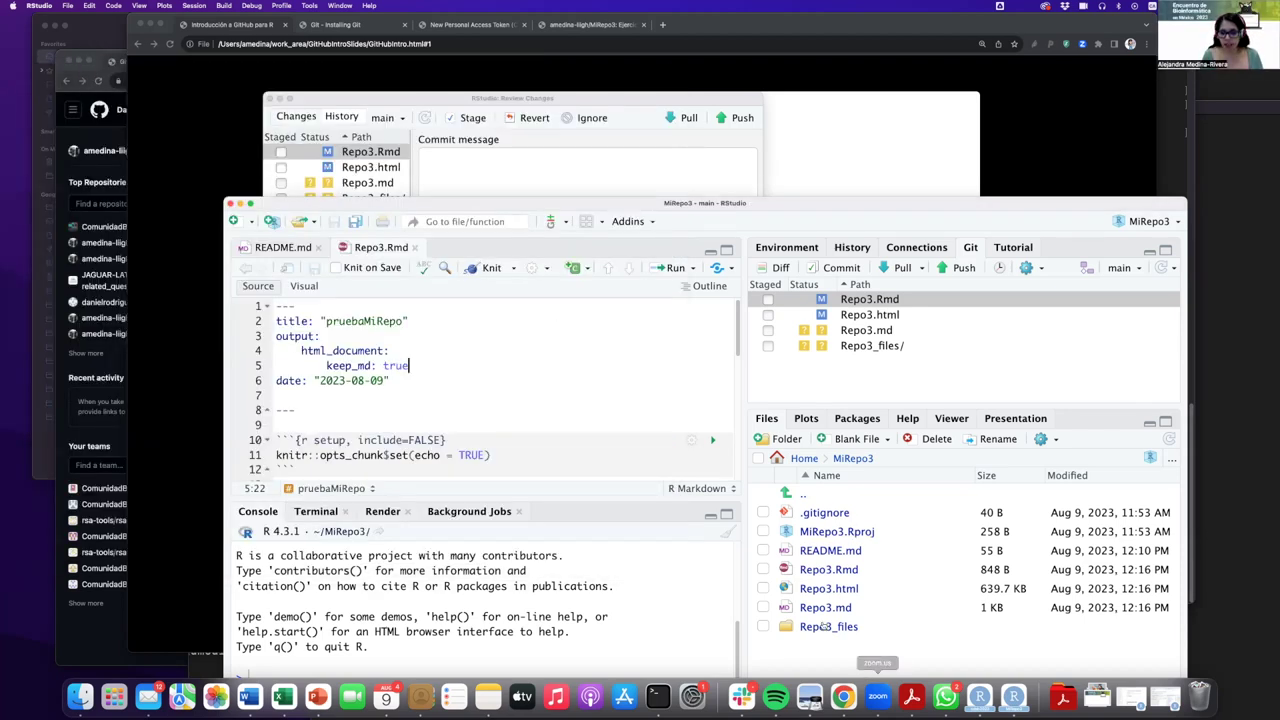
{"action": "left_click", "coordinate": [768, 299]}
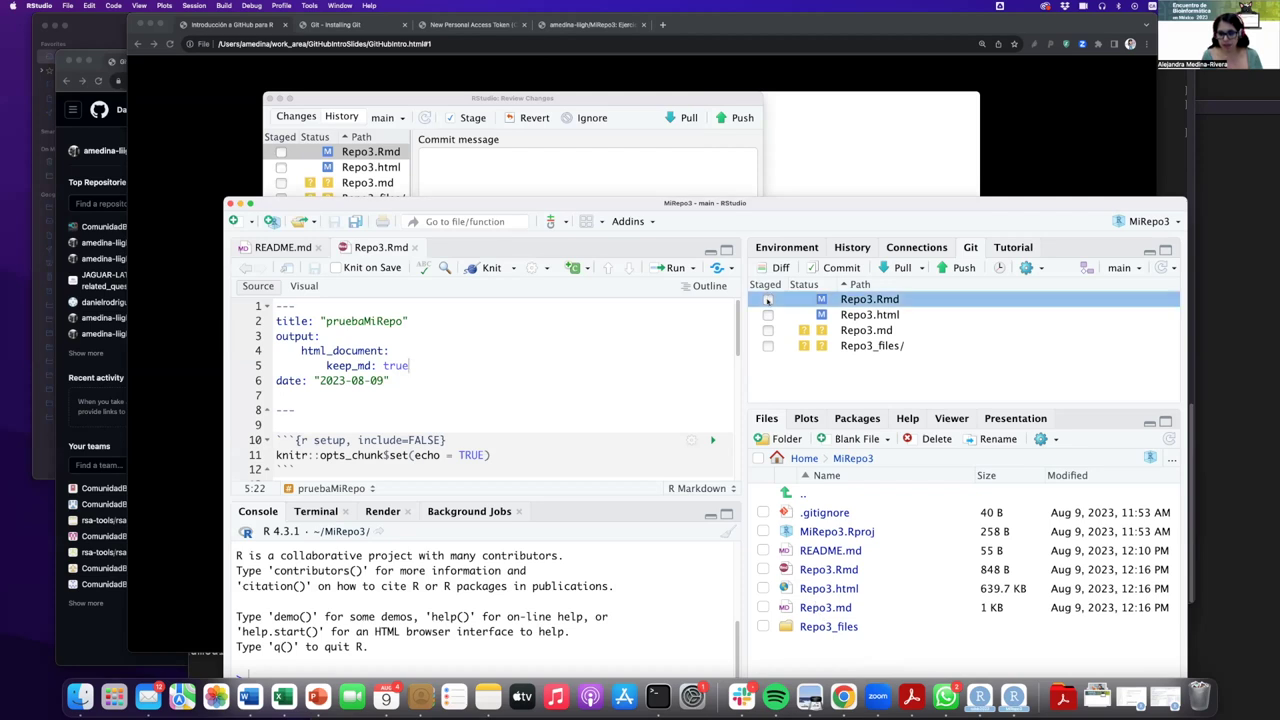
{"action": "left_click", "coordinate": [768, 314]}
{"action": "left_click", "coordinate": [768, 330]}
{"action": "left_click", "coordinate": [768, 345]}
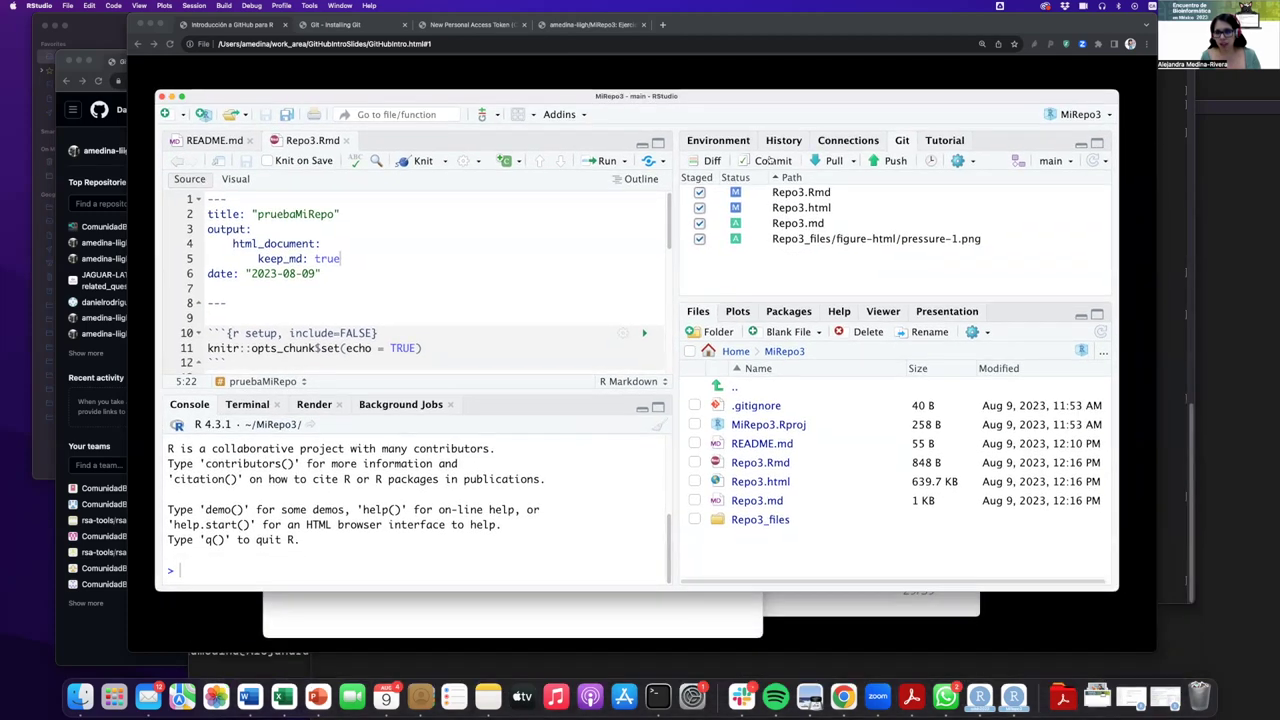
Commit the staged files with the message "MD display" and push the commit to GitHub.
{"action": "left_click", "coordinate": [768, 160]}
{"action": "left_click", "coordinate": [521, 181]}
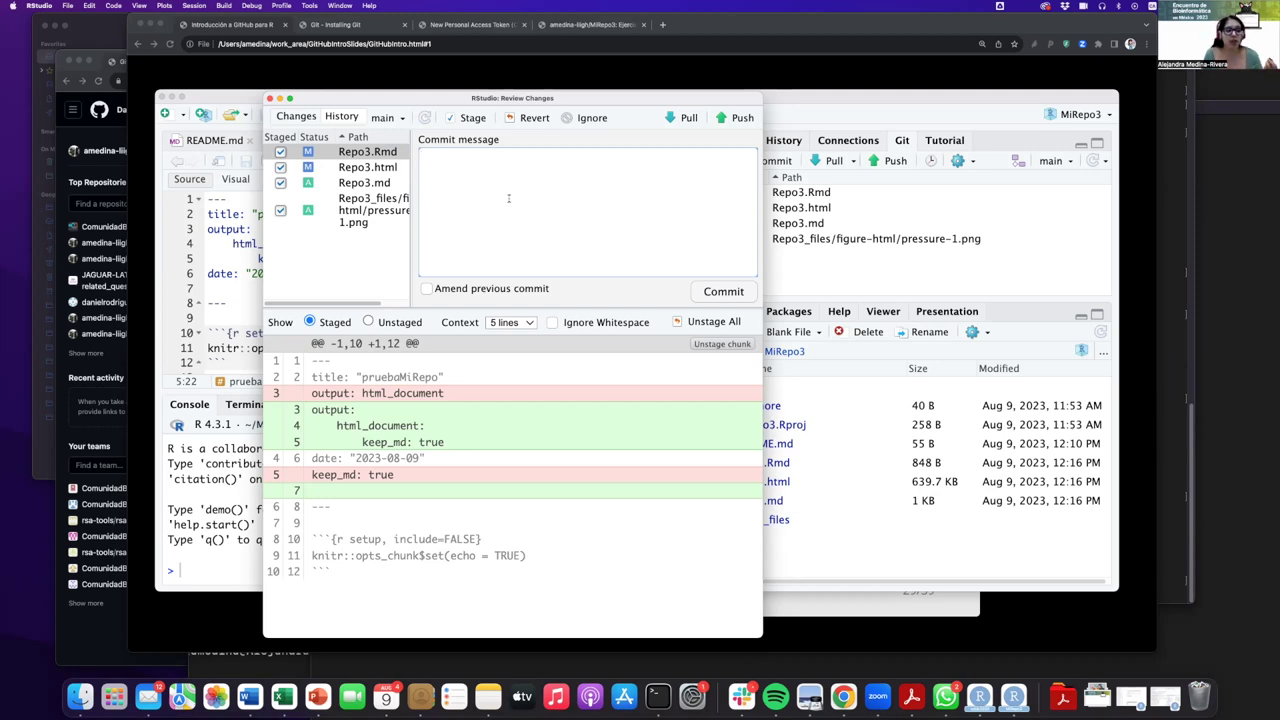
{"action": "key", "text": "super+Return"}
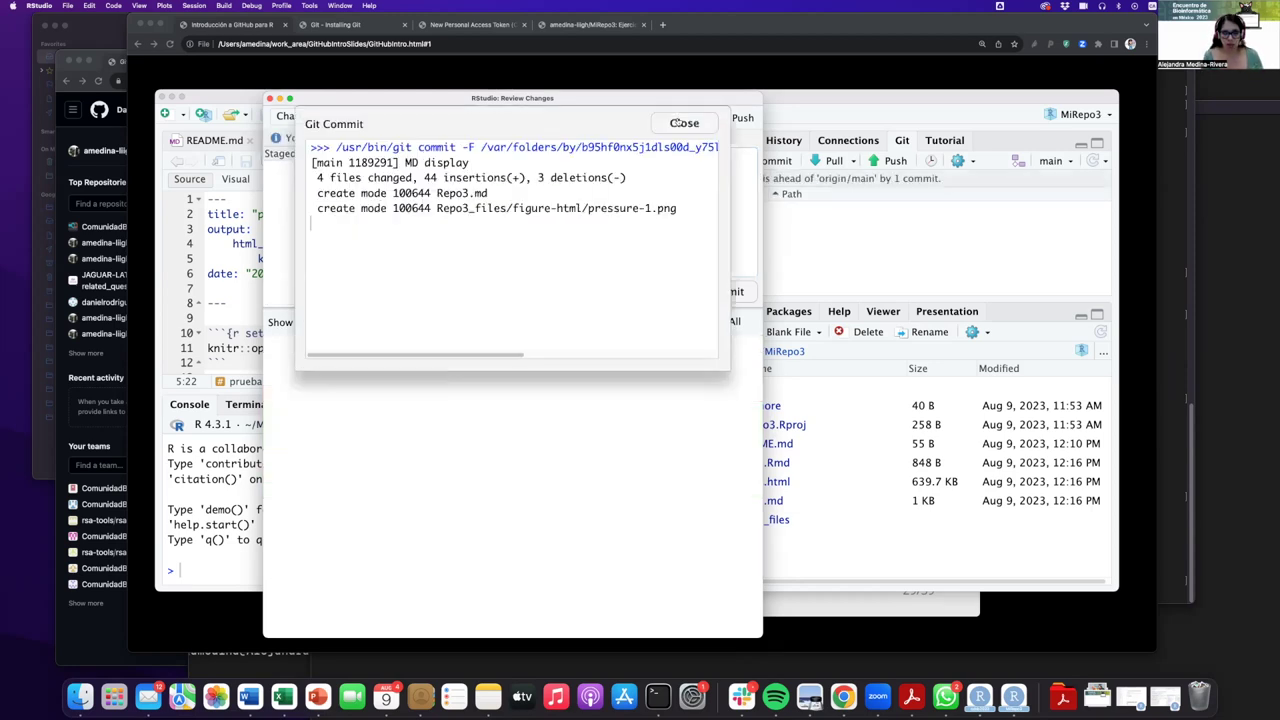
{"action": "left_click", "coordinate": [684, 123]}
{"action": "left_click", "coordinate": [740, 117]}
Switch to the browser, refresh MiRepo3 on GitHub, and view how Repo3.md displays compared with Repo3.html.
{"action": "left_click", "coordinate": [590, 24]}
{"action": "left_click", "coordinate": [170, 44]}
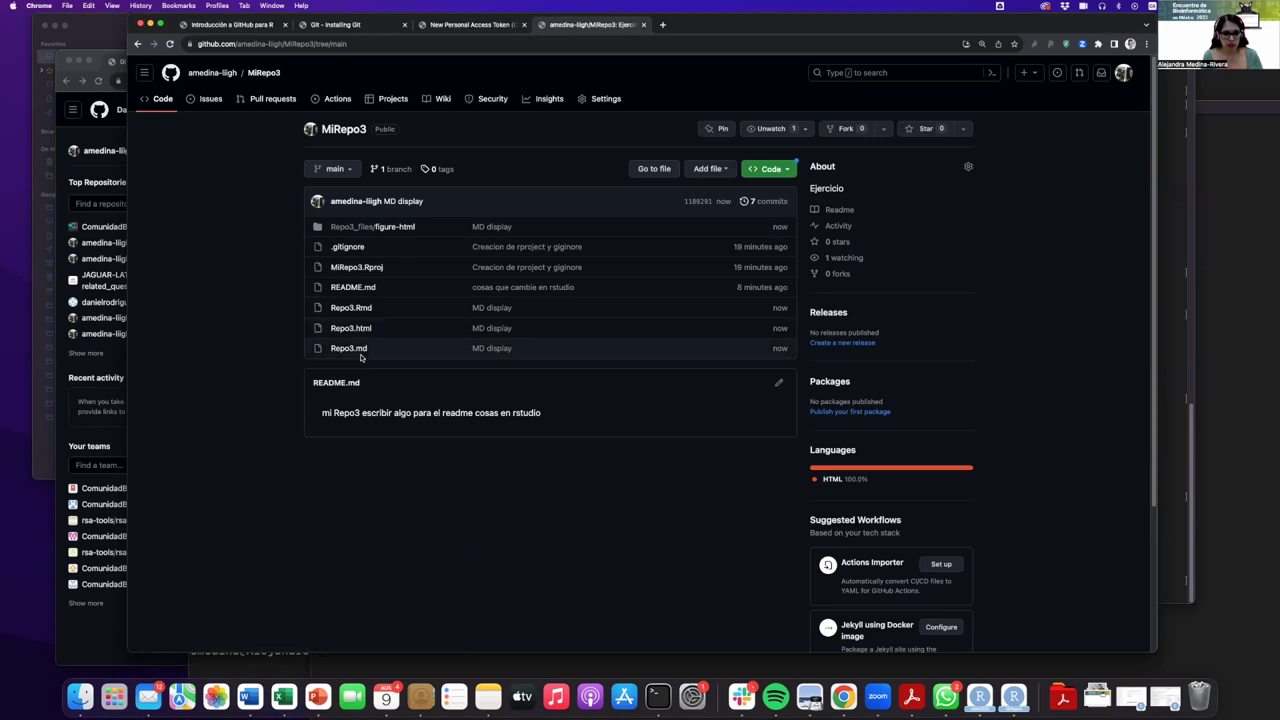
{"action": "left_click", "coordinate": [349, 348]}
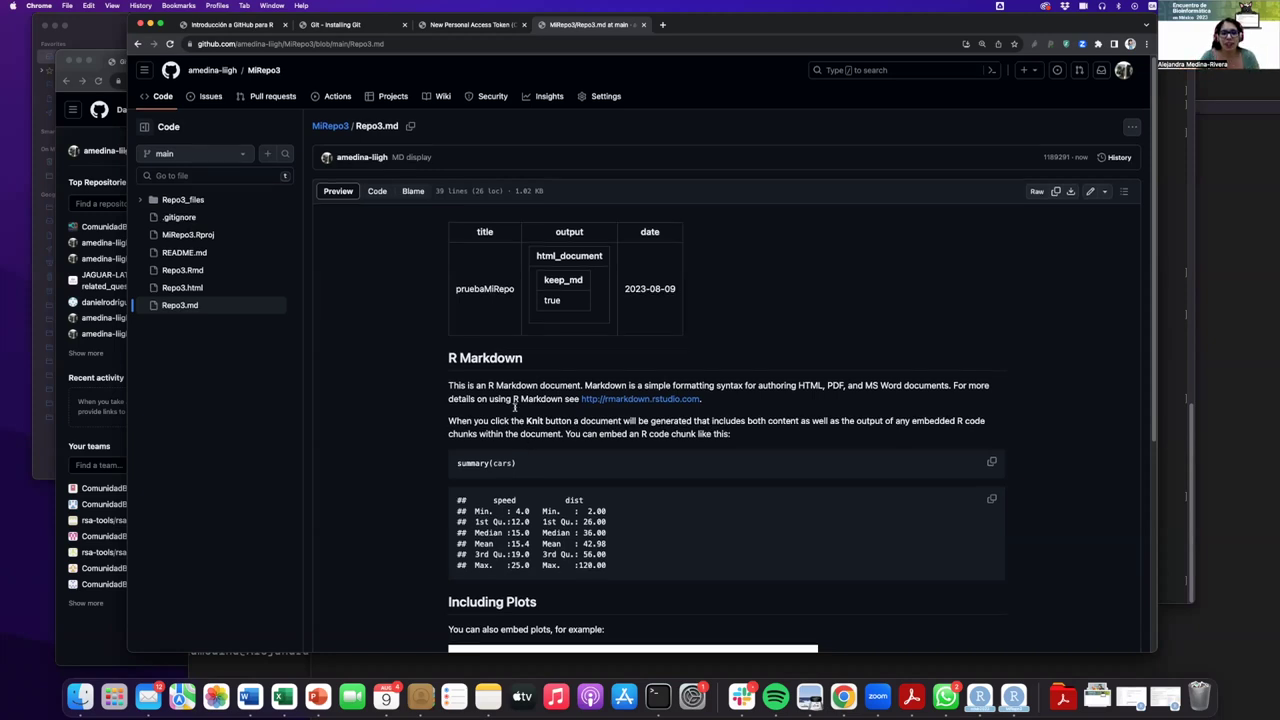
{"action": "scroll", "coordinate": [523, 447], "scroll_direction": "down", "scroll_amount": 1}
{"action": "left_click", "coordinate": [326, 125]}
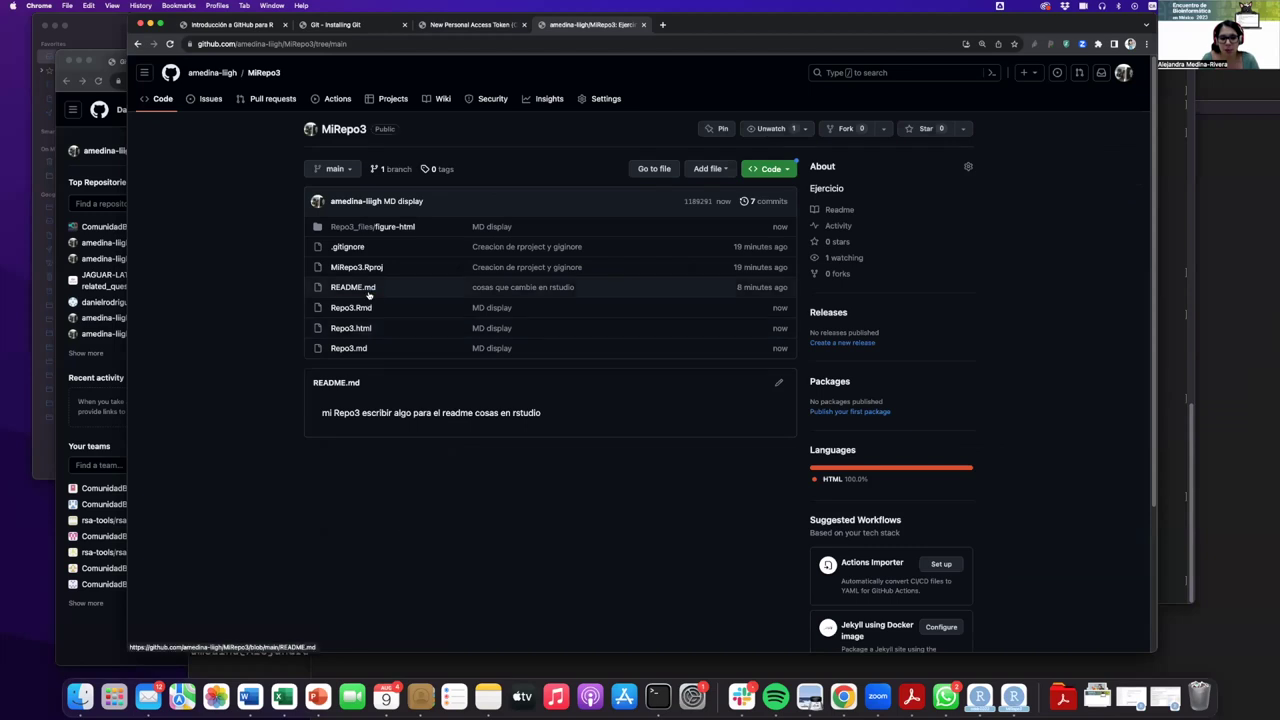
{"action": "left_click", "coordinate": [362, 327]}
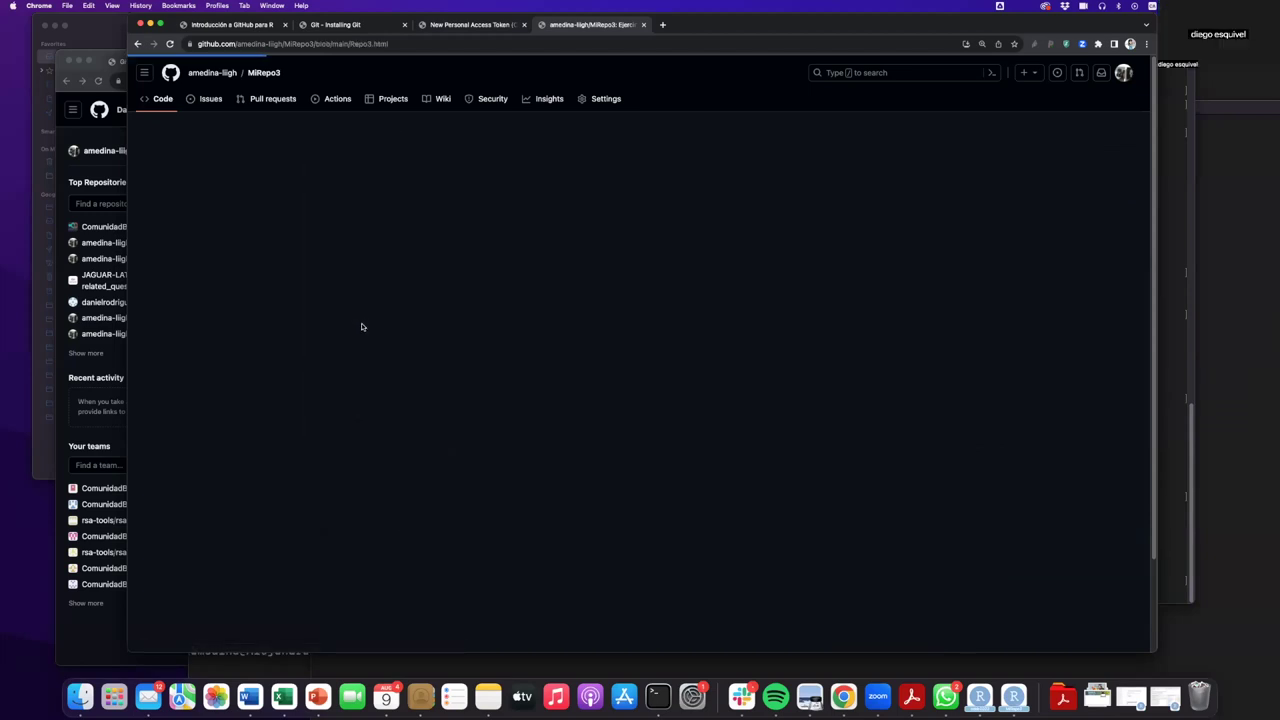
Return to RStudio and close the push report and the Review Changes window.
{"action": "left_click", "coordinate": [1015, 698]}
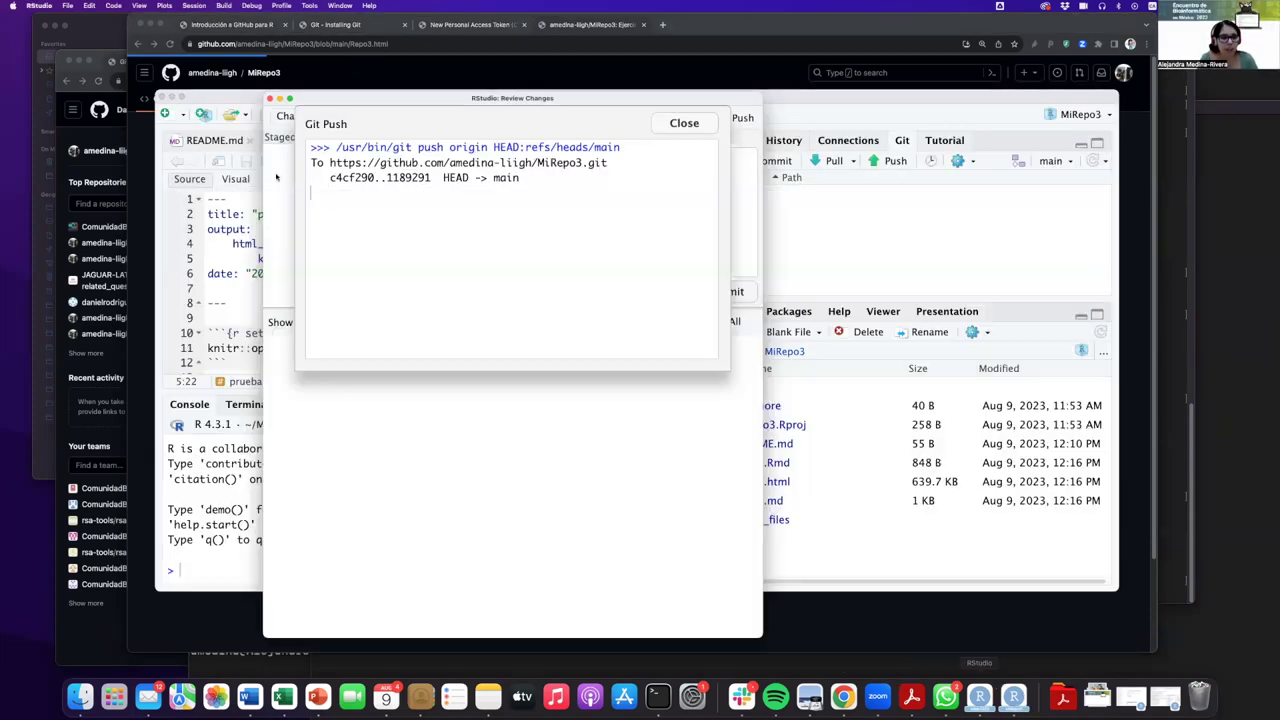
{"action": "left_click", "coordinate": [702, 125]}
{"action": "left_click", "coordinate": [270, 99]}
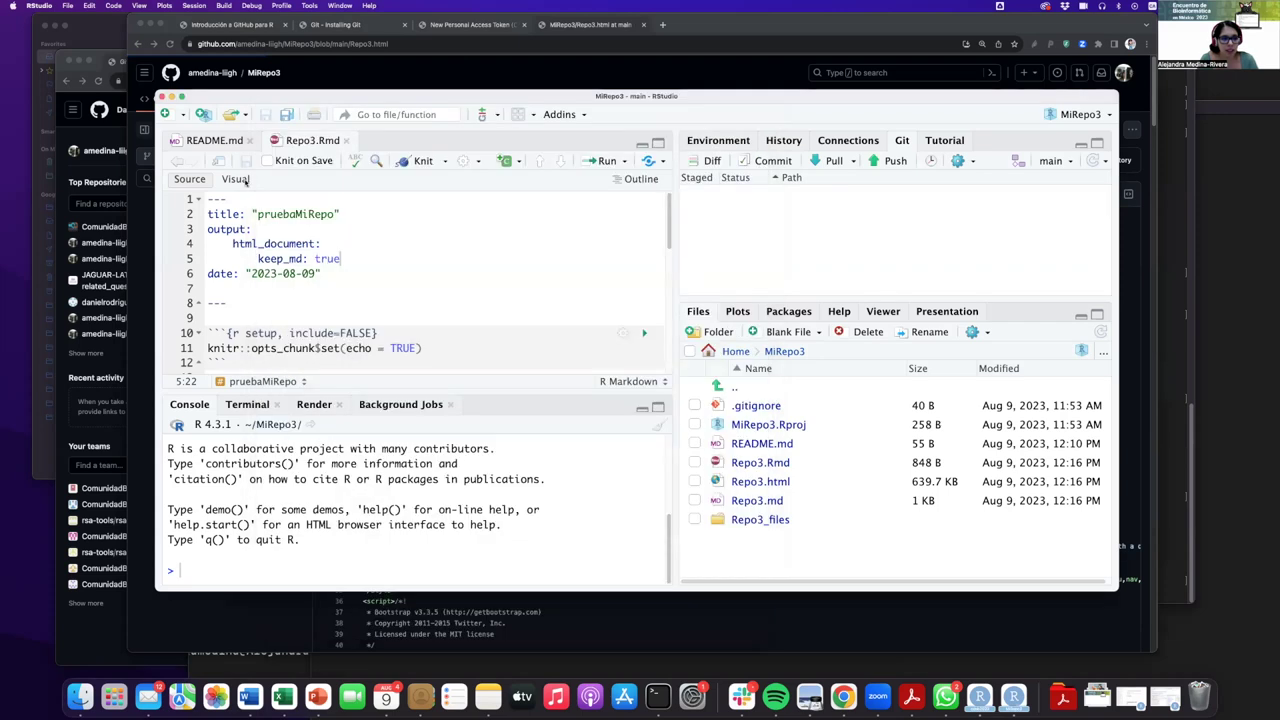
Go over the html_document and keep_md entries in the Repo3.Rmd header again.
{"action": "left_click_drag", "start_coordinate": [207, 229], "coordinate": [318, 243]}
{"action": "left_click", "coordinate": [229, 243]}
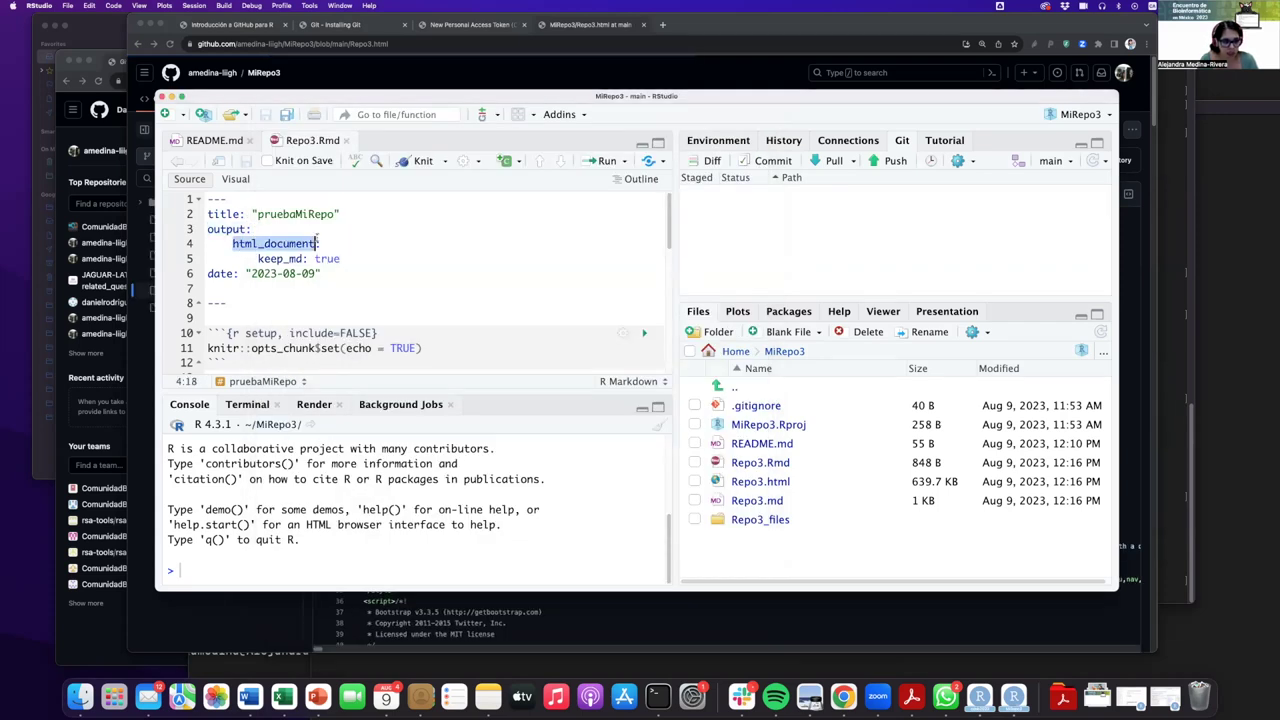
{"action": "key", "text": "End"}
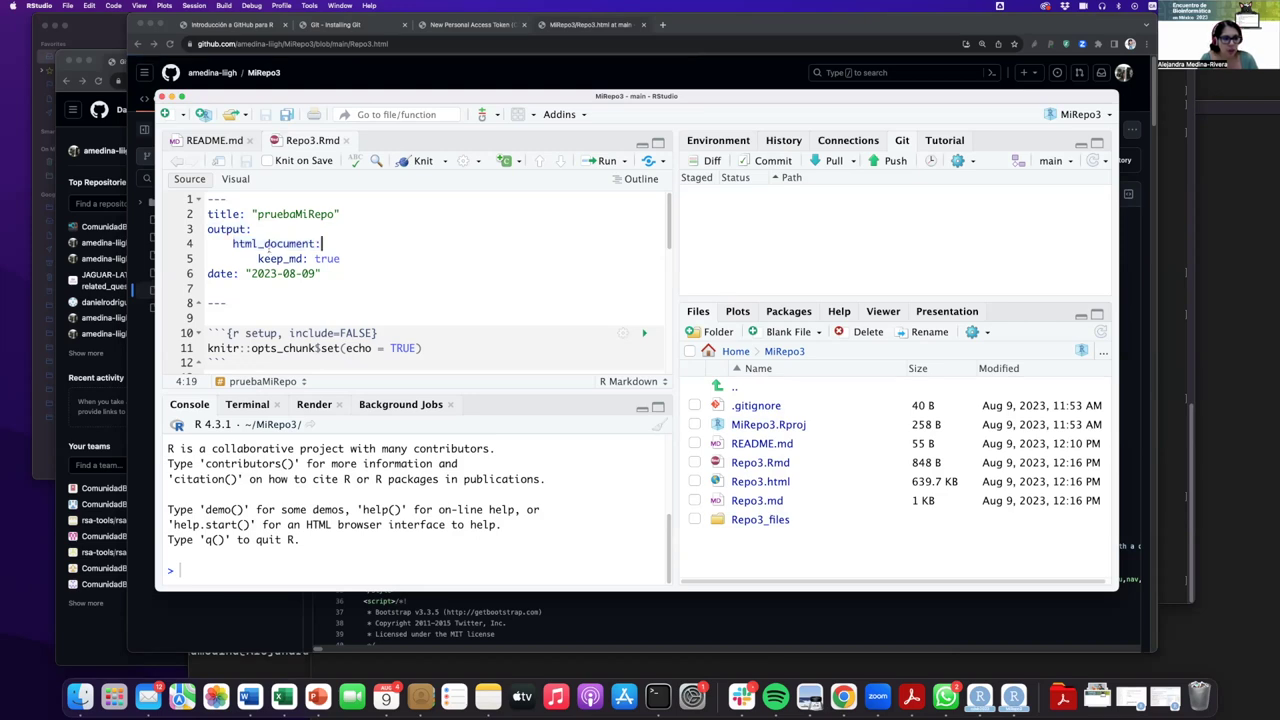
{"action": "left_click_drag", "start_coordinate": [257, 258], "coordinate": [310, 258]}
{"action": "left_click", "coordinate": [352, 258]}
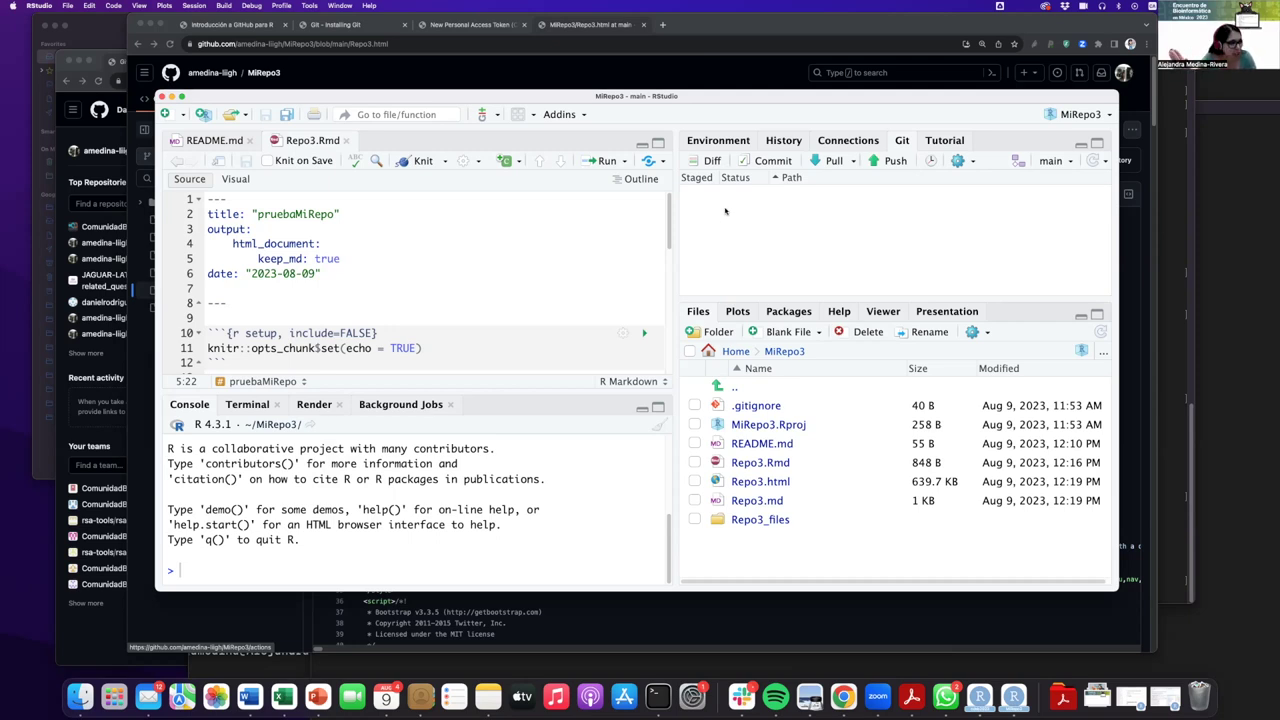
Switch to the slides in the browser and advance to the slide "Si les gustó Rmarkdown".
{"action": "left_click", "coordinate": [255, 26]}
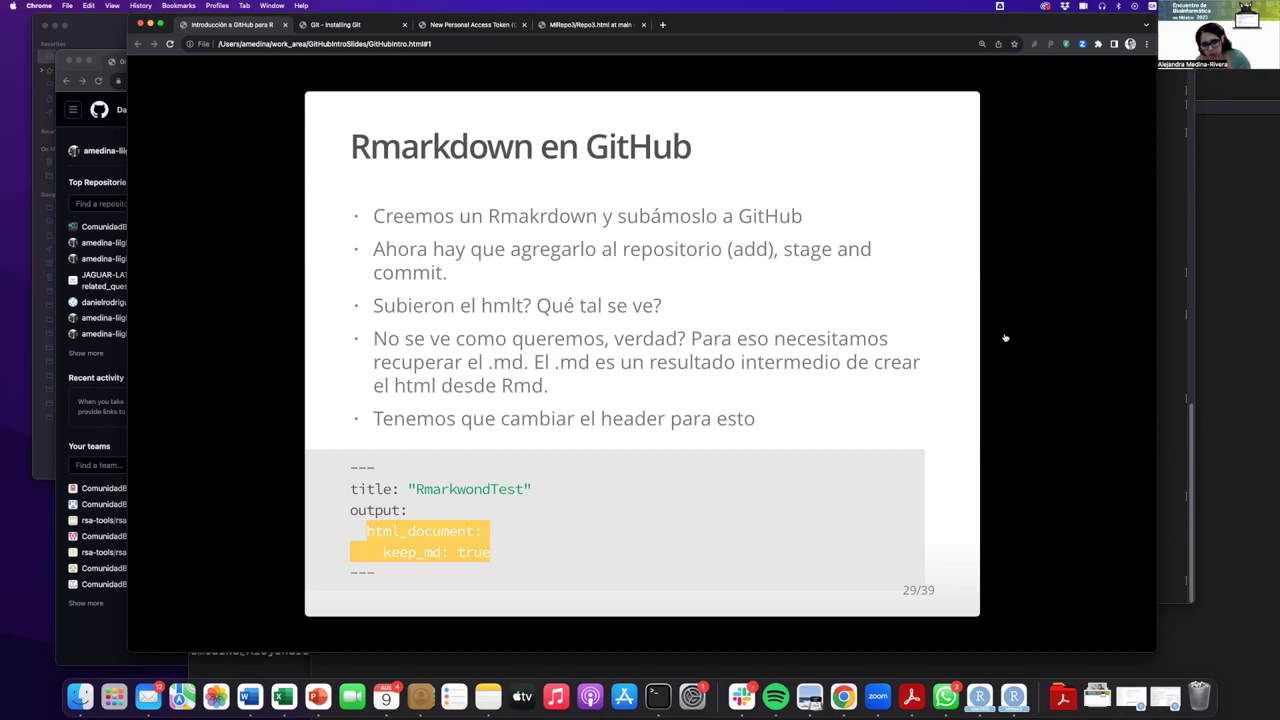
{"action": "key", "text": "Left"}
{"action": "key", "text": "Right"}
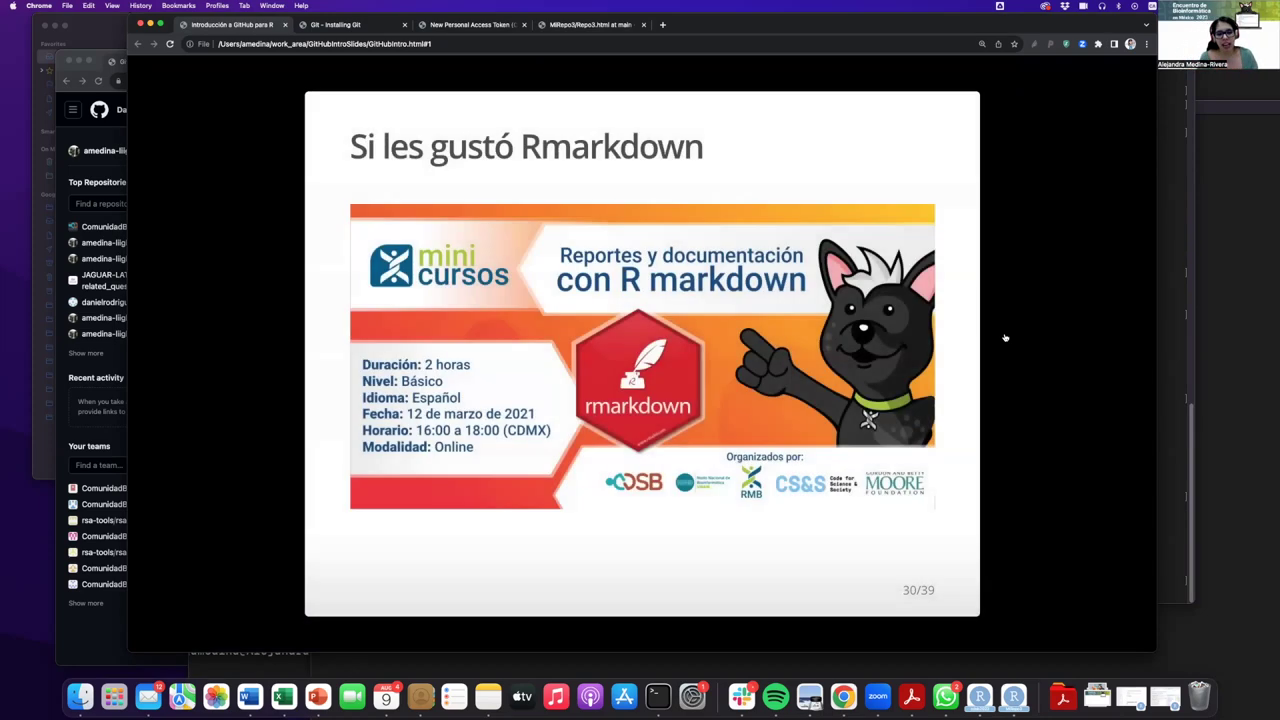